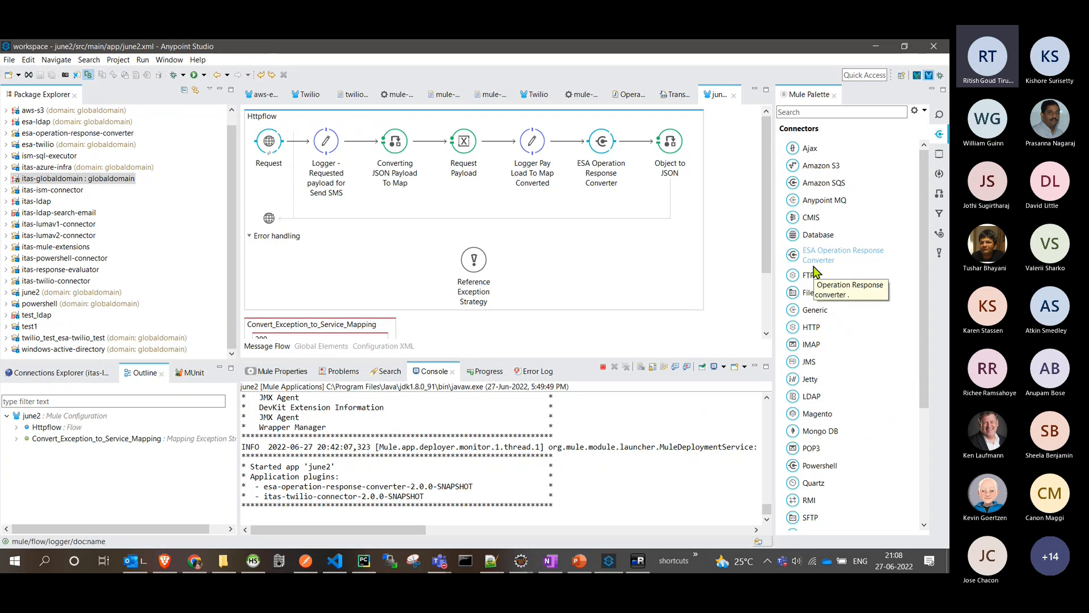
click(169, 59)
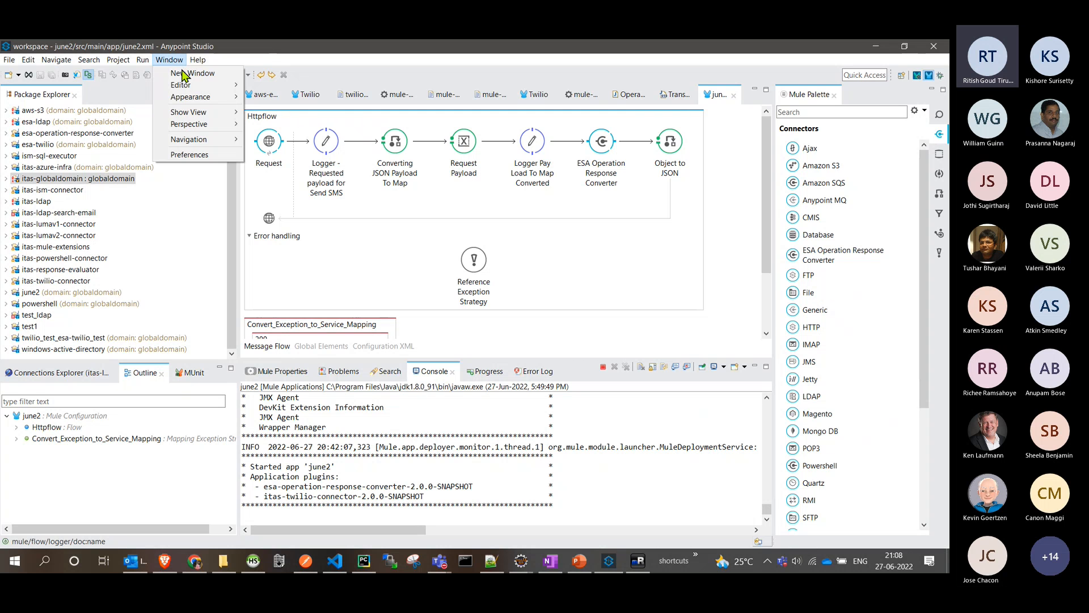
click(189, 154)
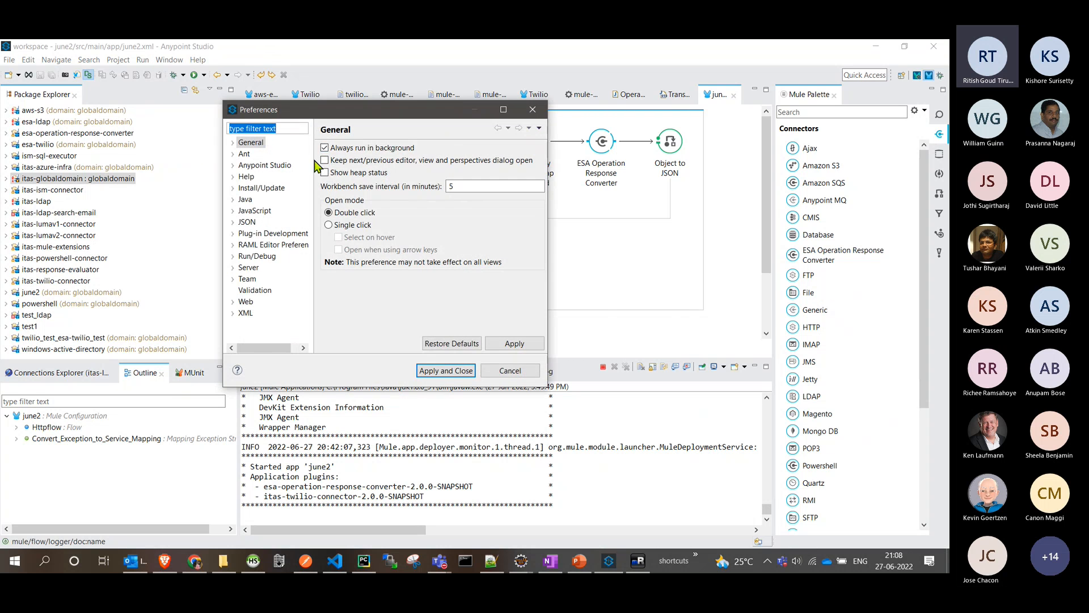
key(Escape)
click(198, 59)
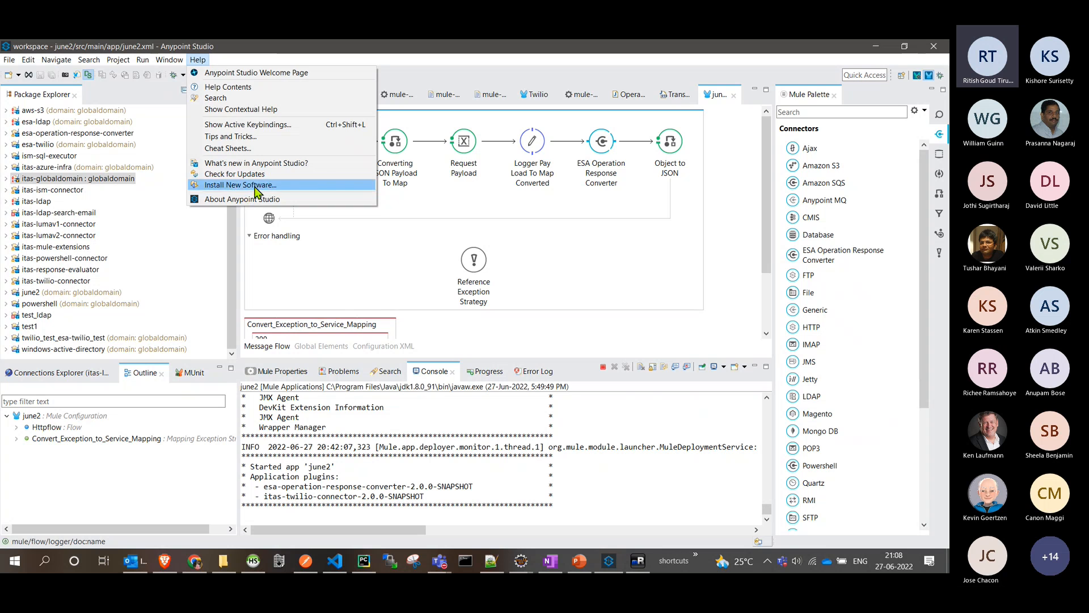
click(318, 185)
click(432, 118)
click(369, 147)
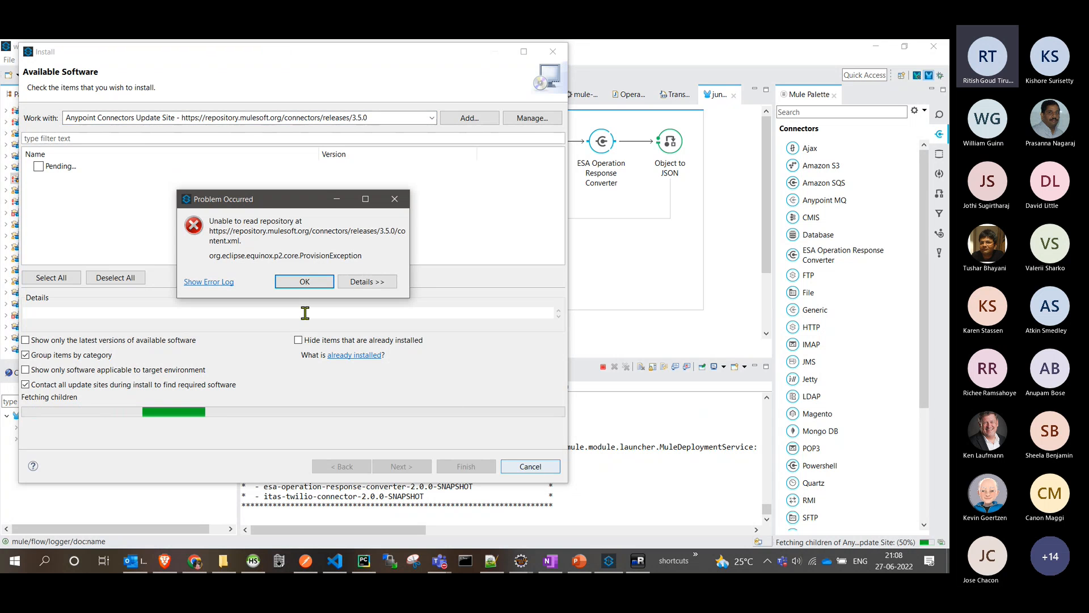
click(301, 281)
click(533, 465)
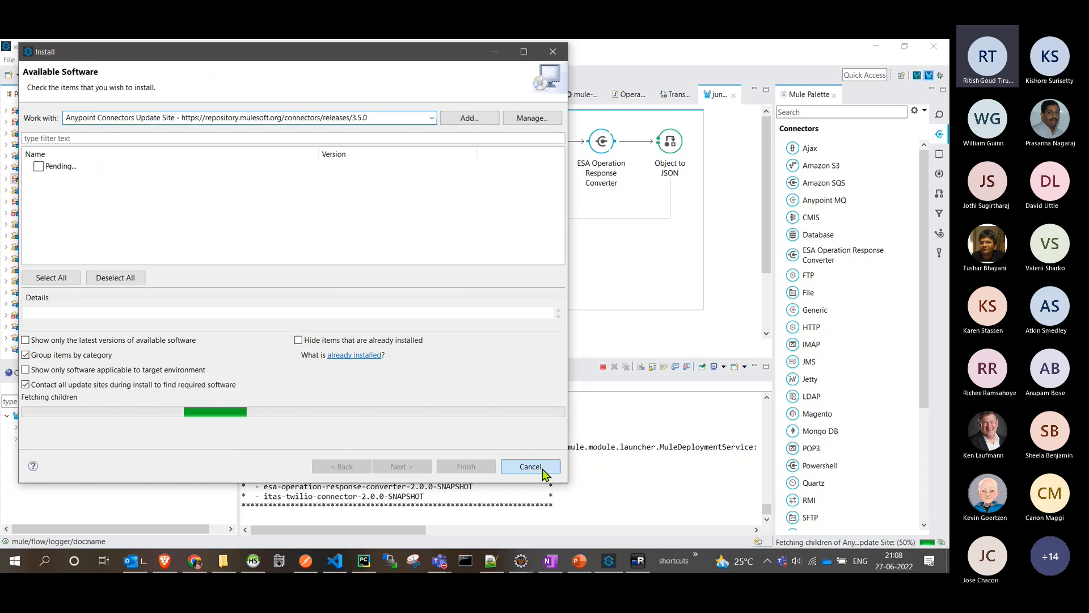
click(488, 308)
- Look through the available connectors in the palette and the folders of the itas-twilio-connector project
scroll(840, 227, down, 3)
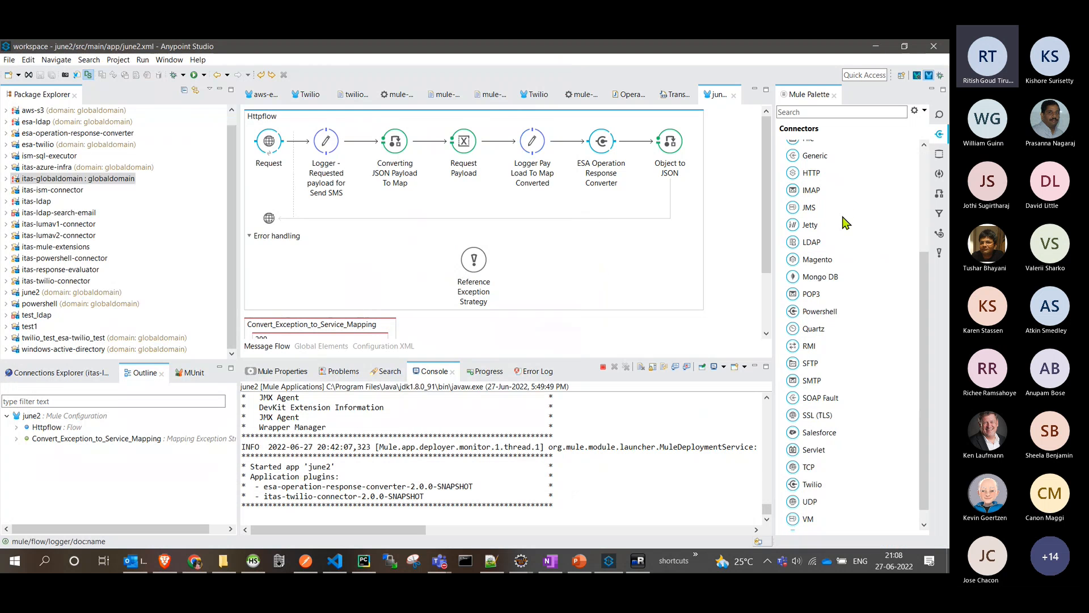
scroll(842, 285, up, 3)
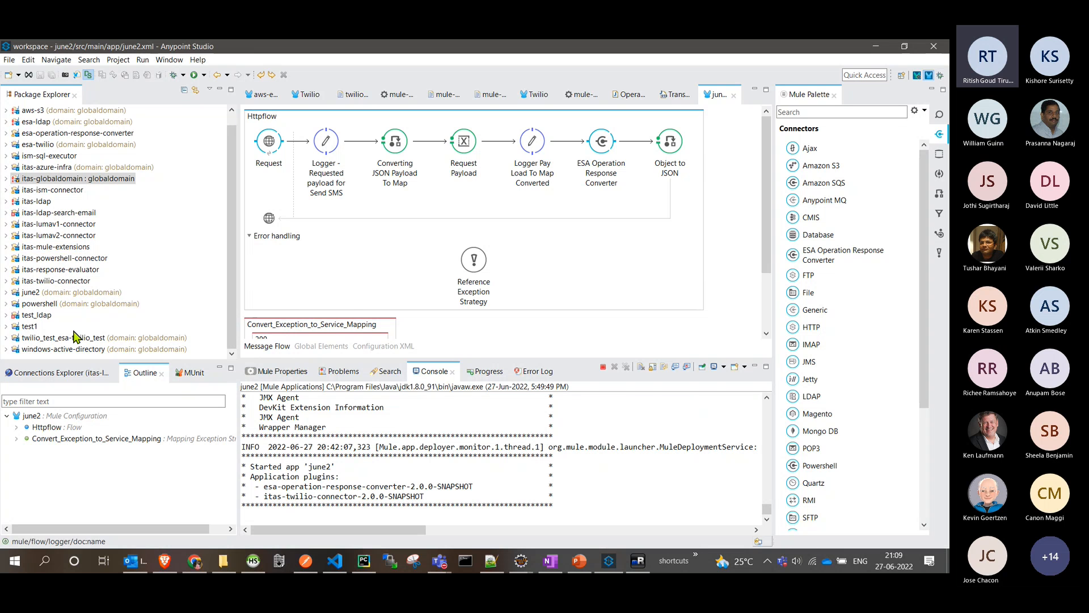
double_click(68, 280)
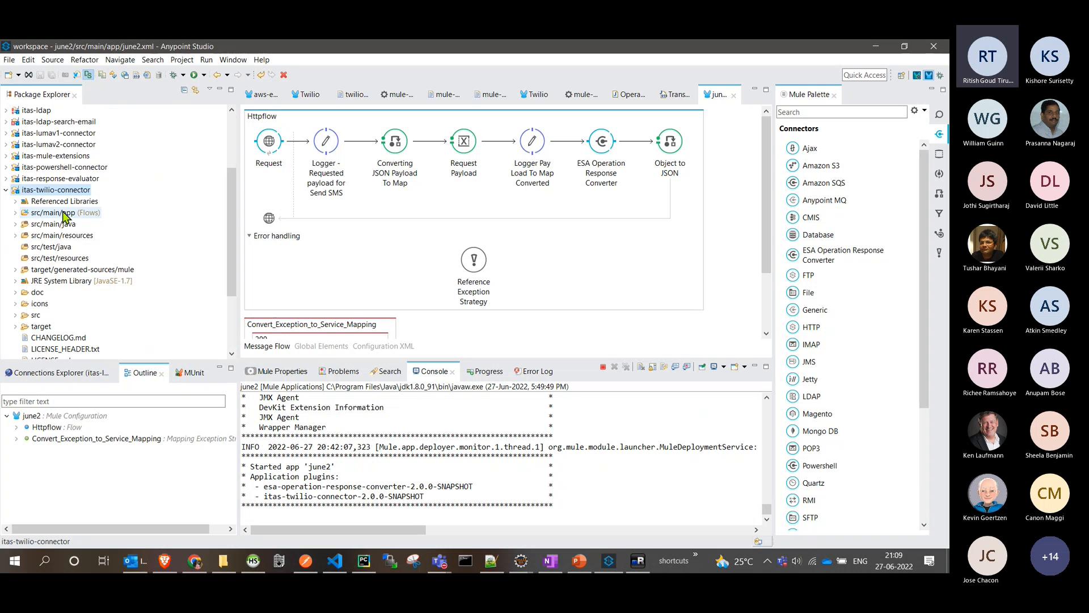
scroll(61, 255, up, 3)
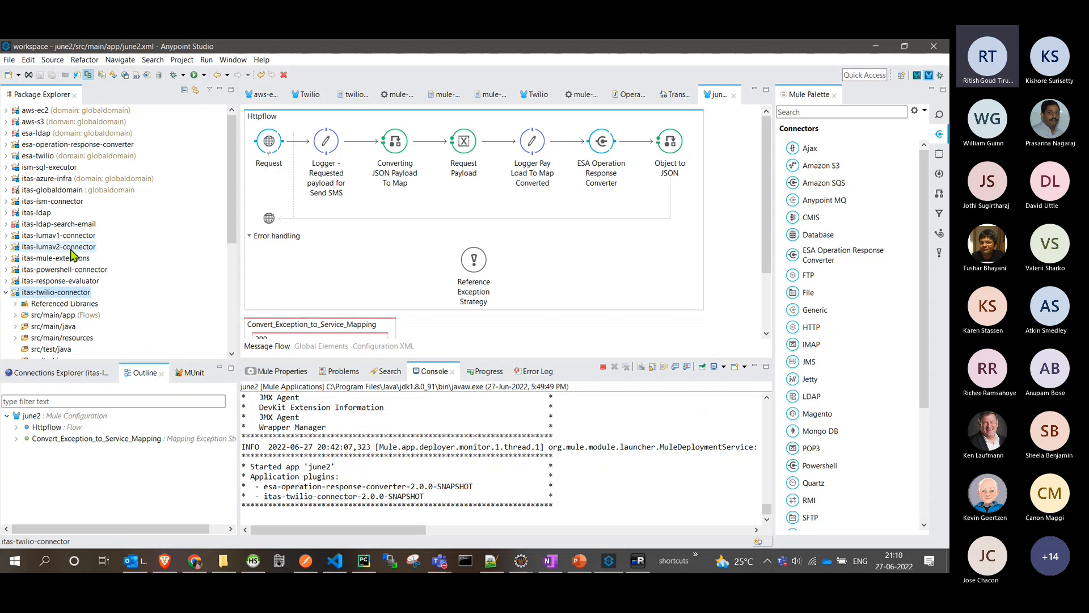
double_click(67, 294)
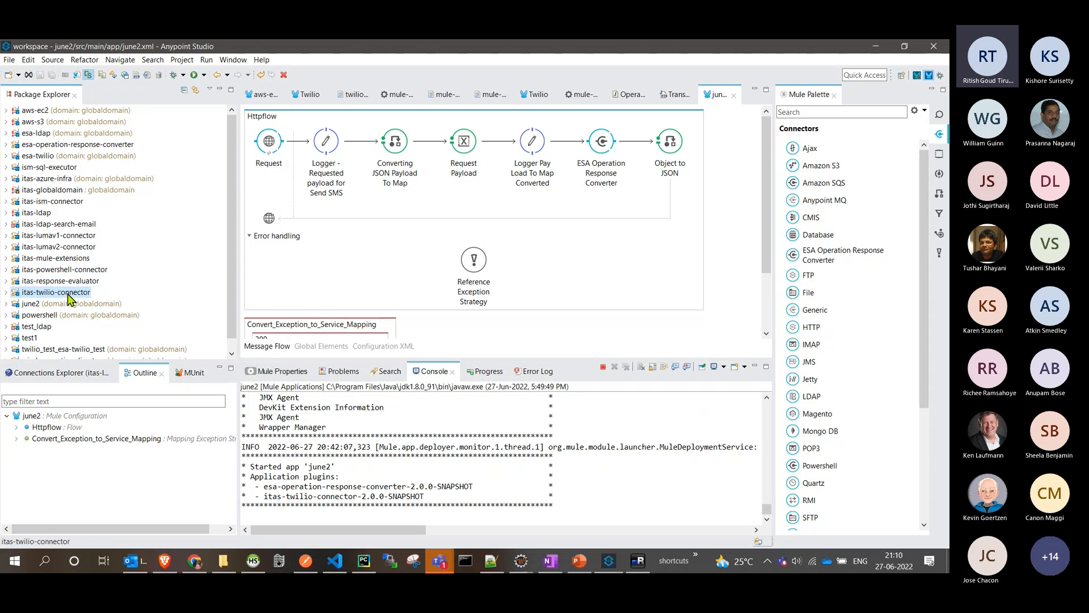
click(9, 60)
mouse_move(172, 75)
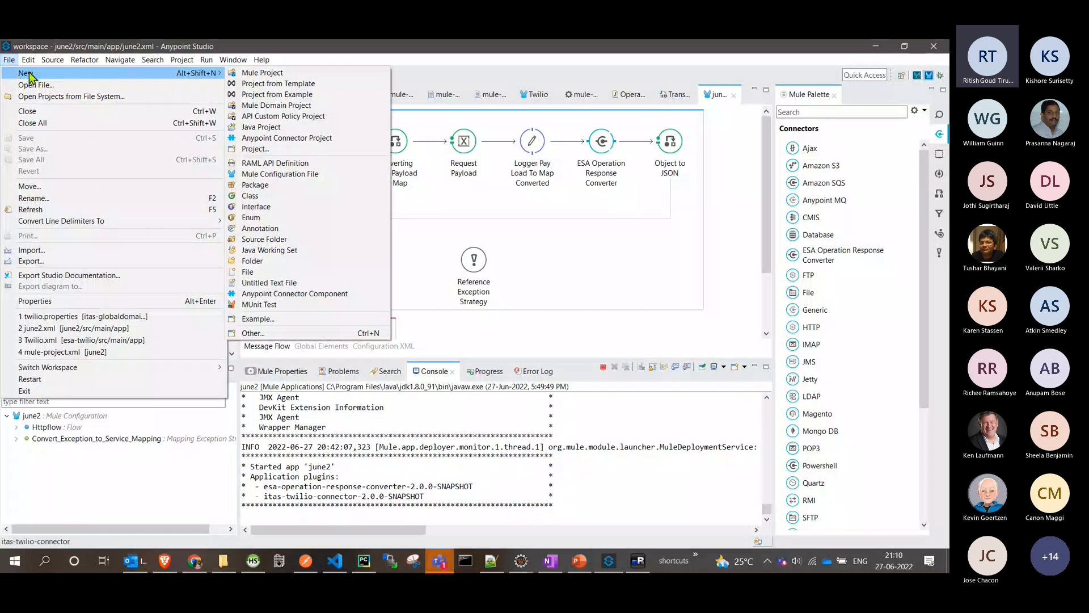
click(267, 75)
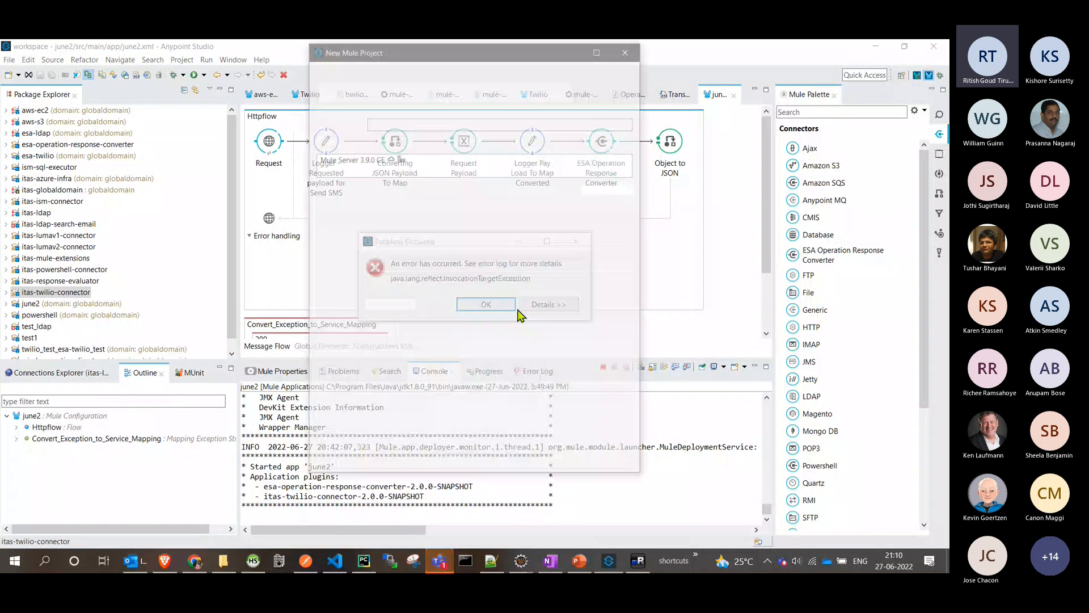
text(demo1)
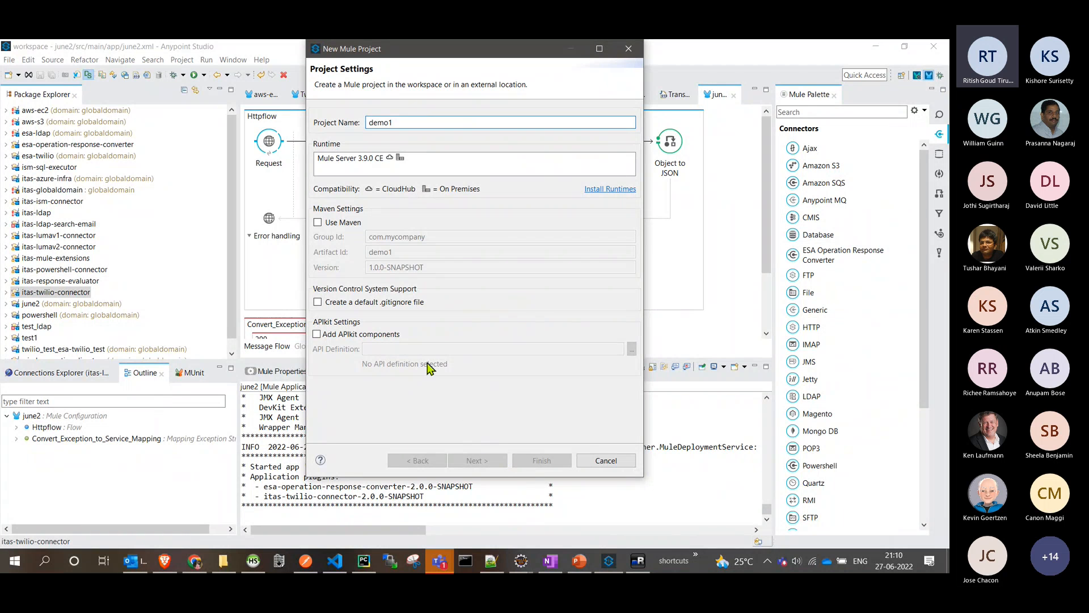
drag(484, 51, 282, 121)
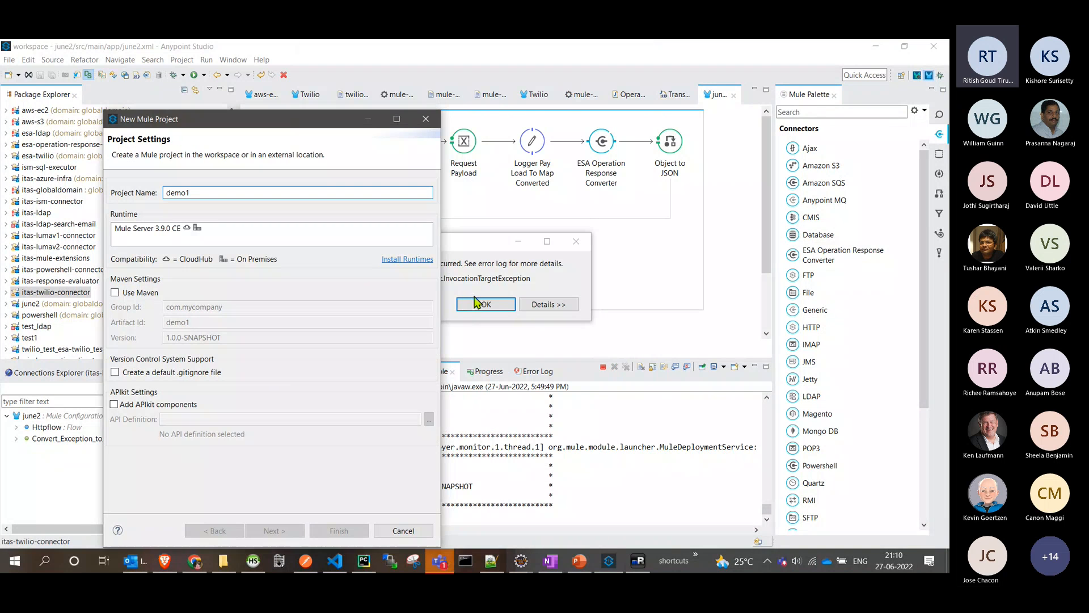
click(403, 531)
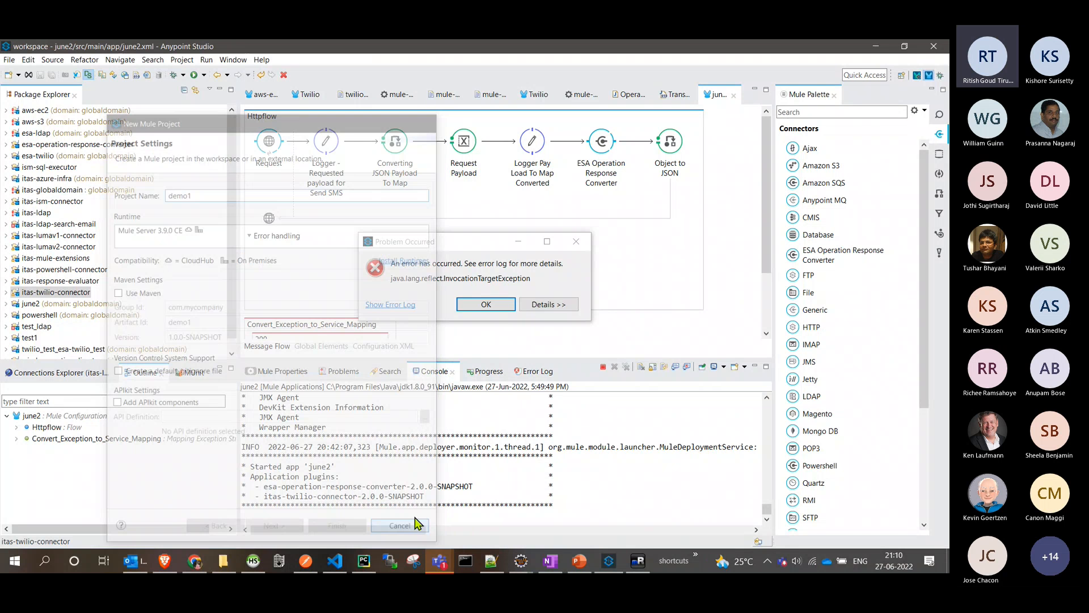
click(499, 306)
- Create a Mule project named demo1 with the Mule Server 3.9.0 CE runtime and enlarge its flow canvas
click(9, 60)
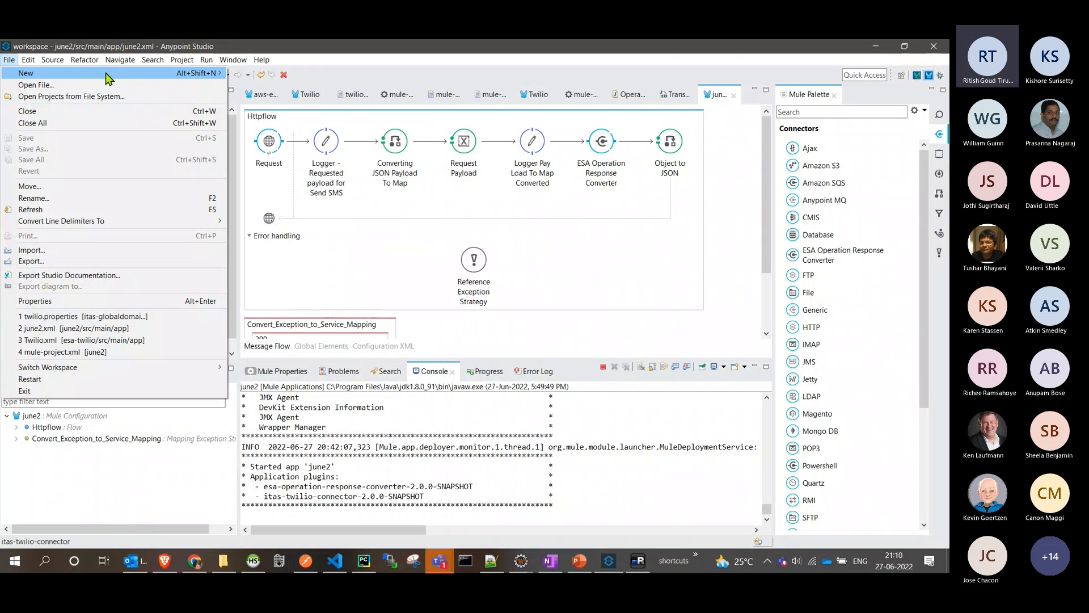
mouse_move(187, 72)
click(281, 75)
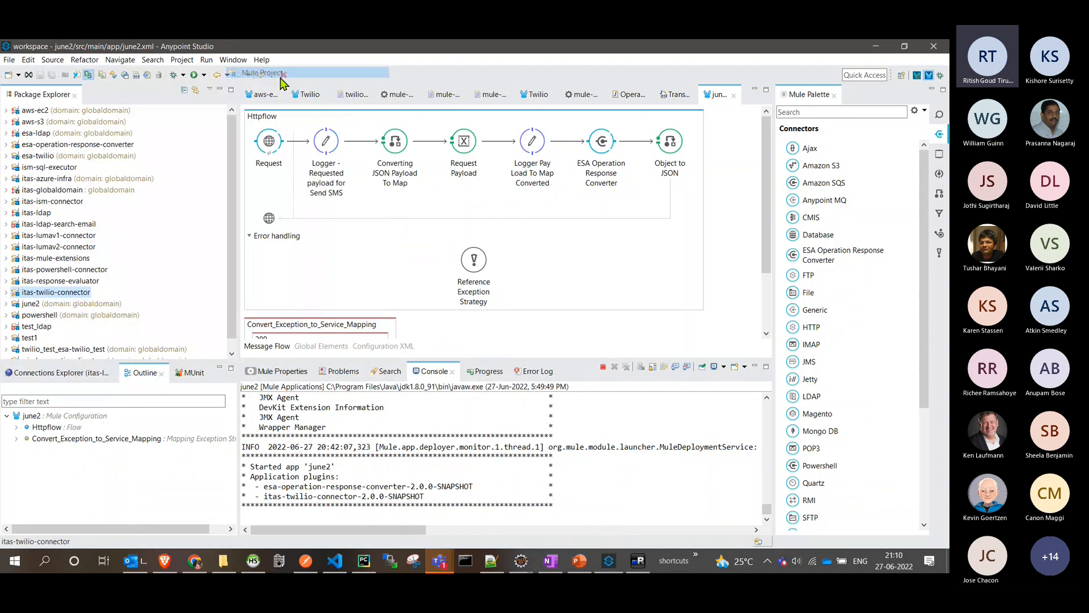
text(demo1)
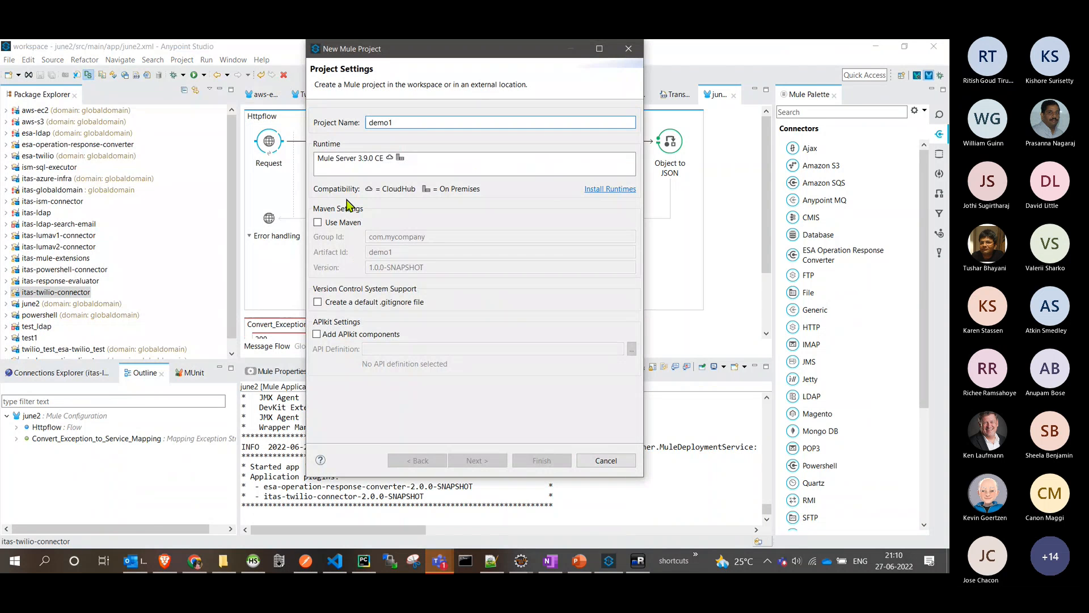
click(365, 159)
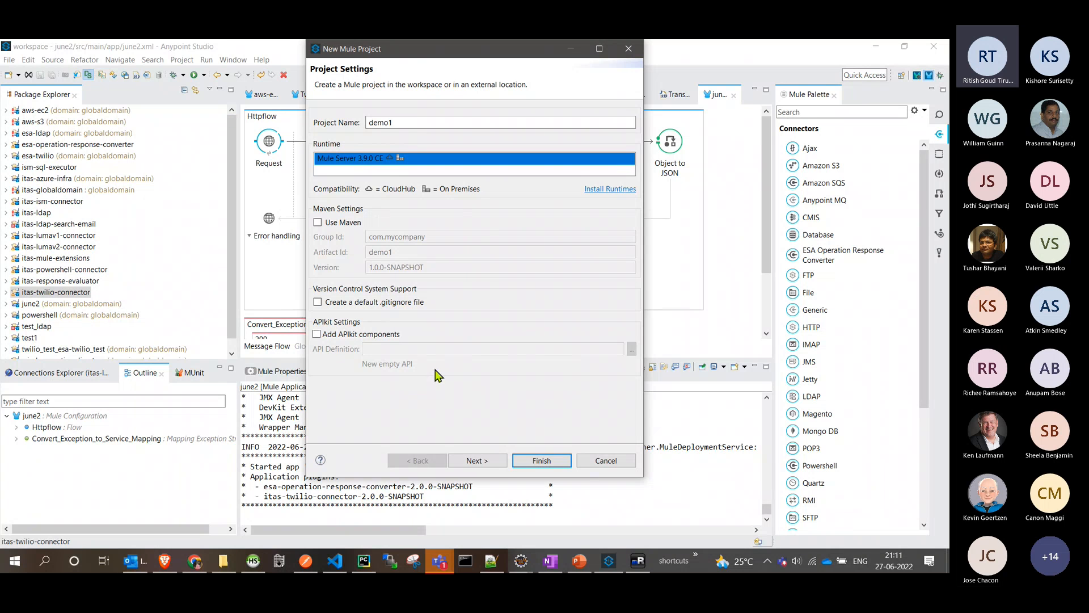
click(472, 460)
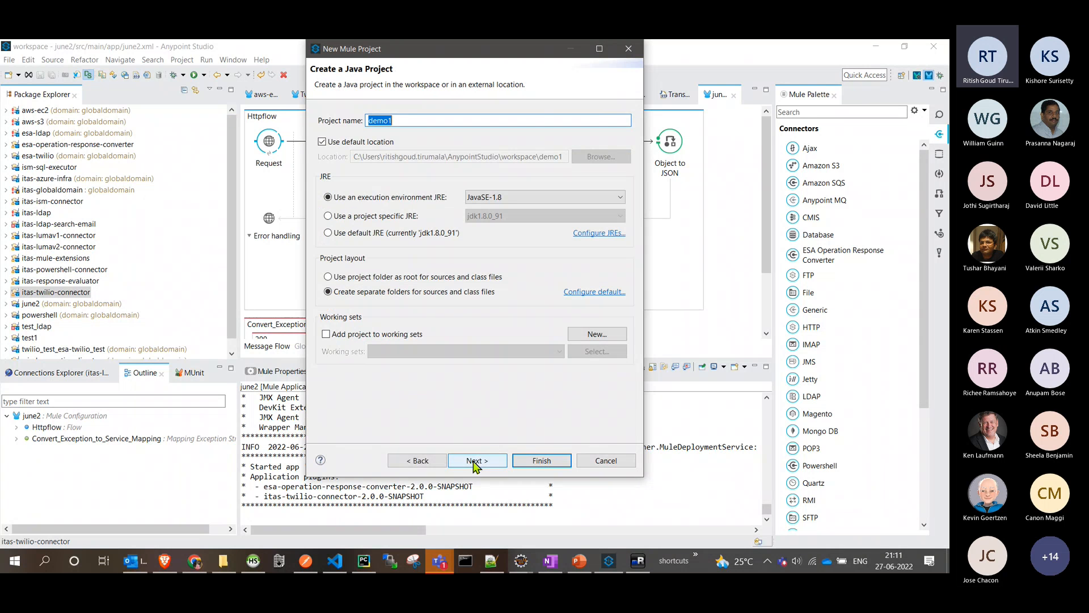
click(542, 460)
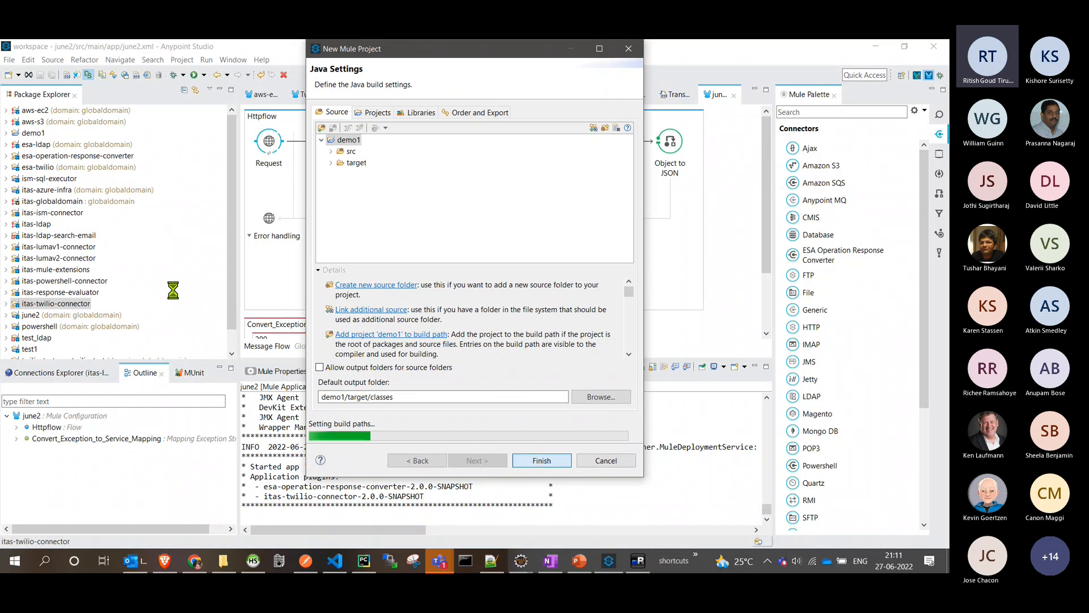
click(487, 304)
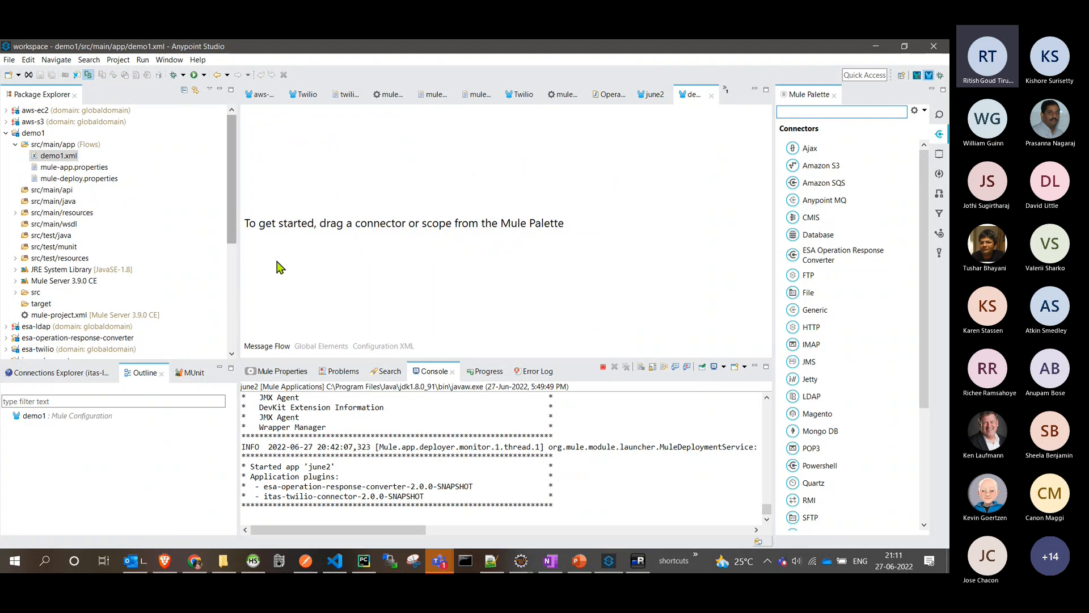
drag(522, 360, 522, 392)
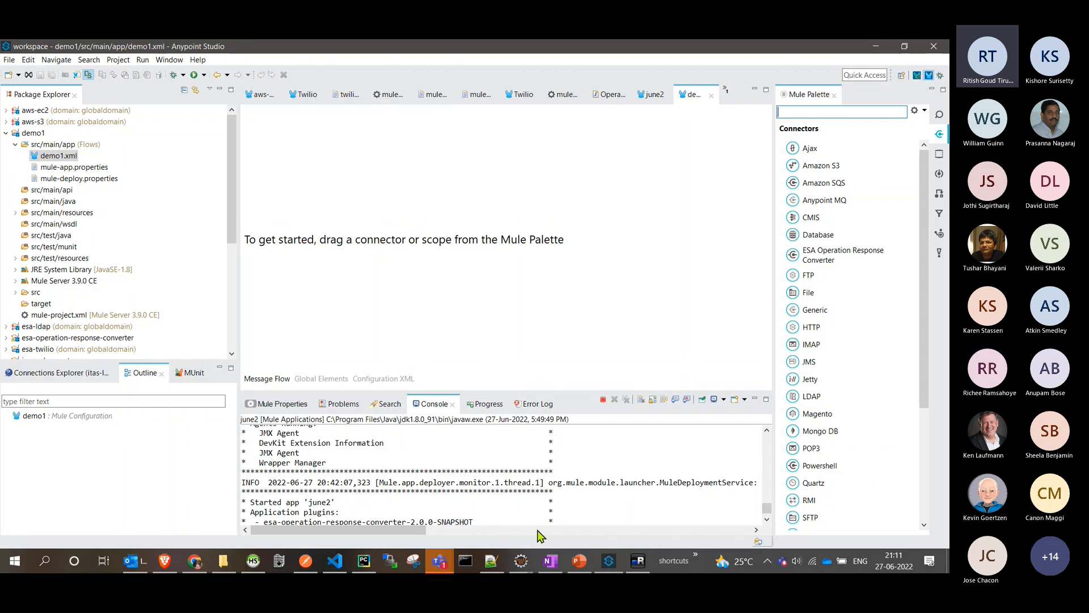
- Switch to PowerPoint to read the slide "Developing a Mule App with Discrete Operations" and return to Anypoint Studio
click(574, 563)
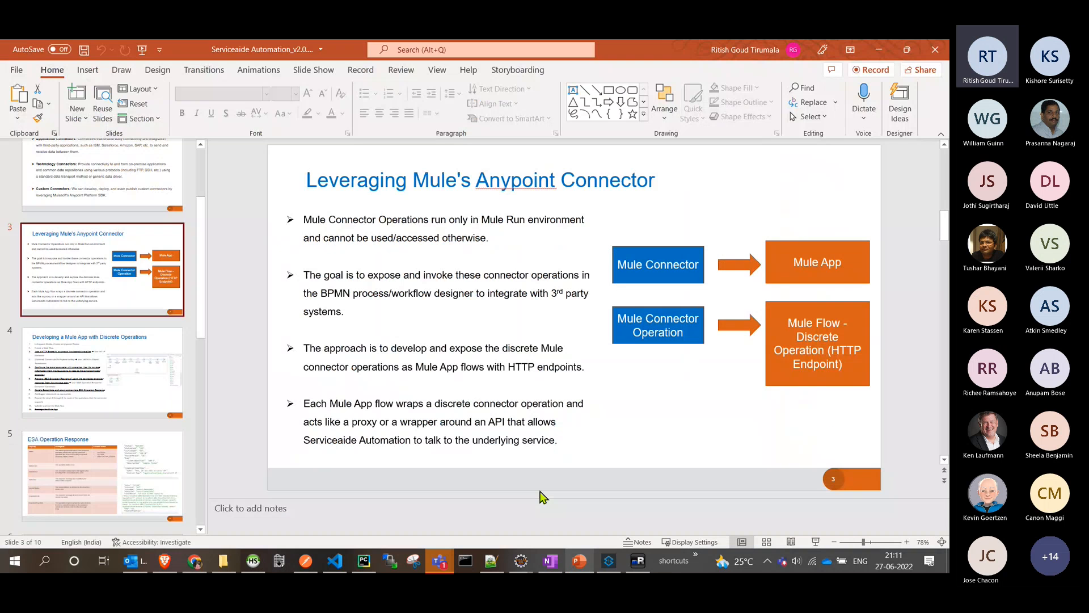
scroll(107, 309, down, 3)
click(136, 247)
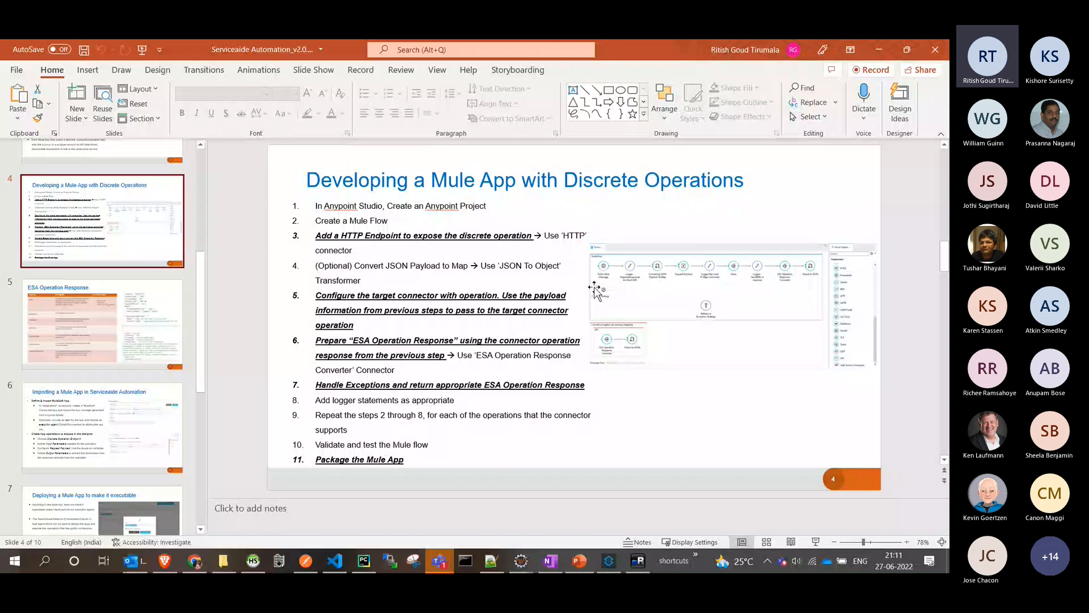
key(alt+Tab)
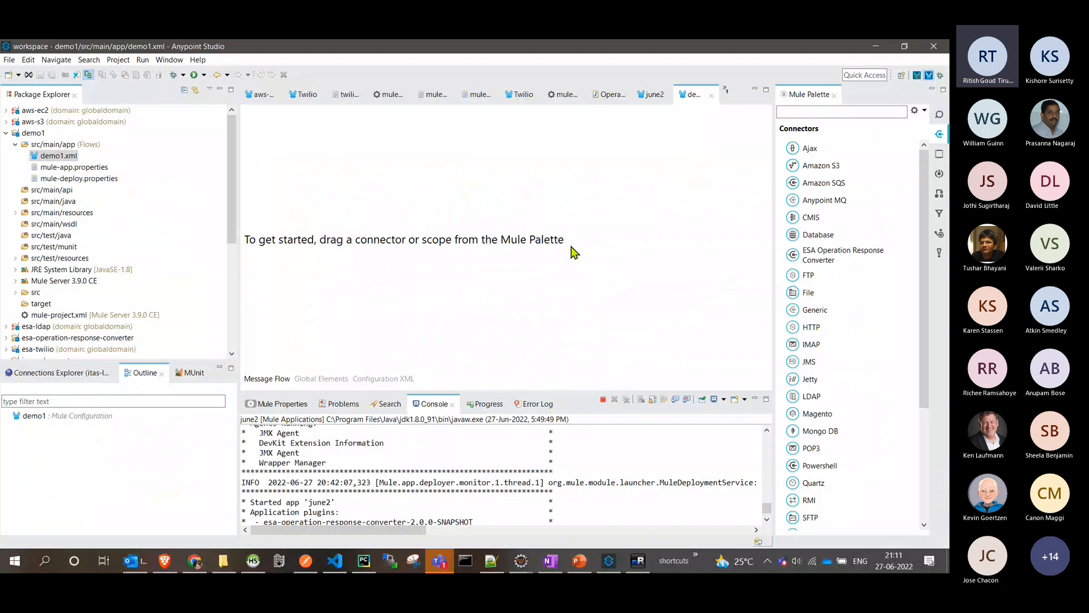
- Add an HTTP connector to the empty demo1 canvas as the source of a new flow
drag(811, 328, 267, 240)
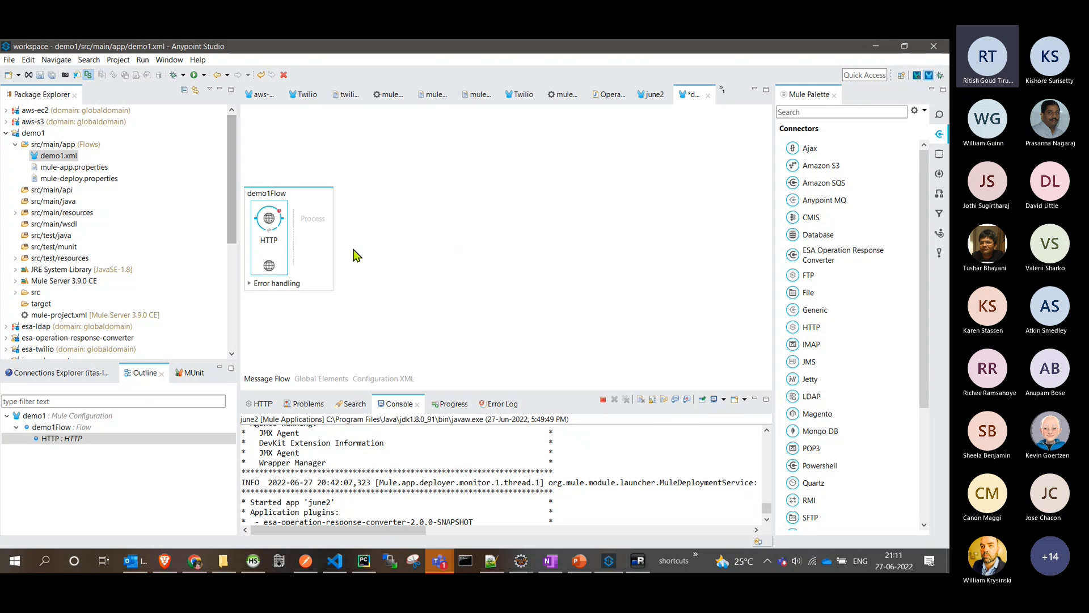
- Open demo1's mule-project.xml settings, accepting the project runtime switch, and return to the demo1 message flow
click(34, 136)
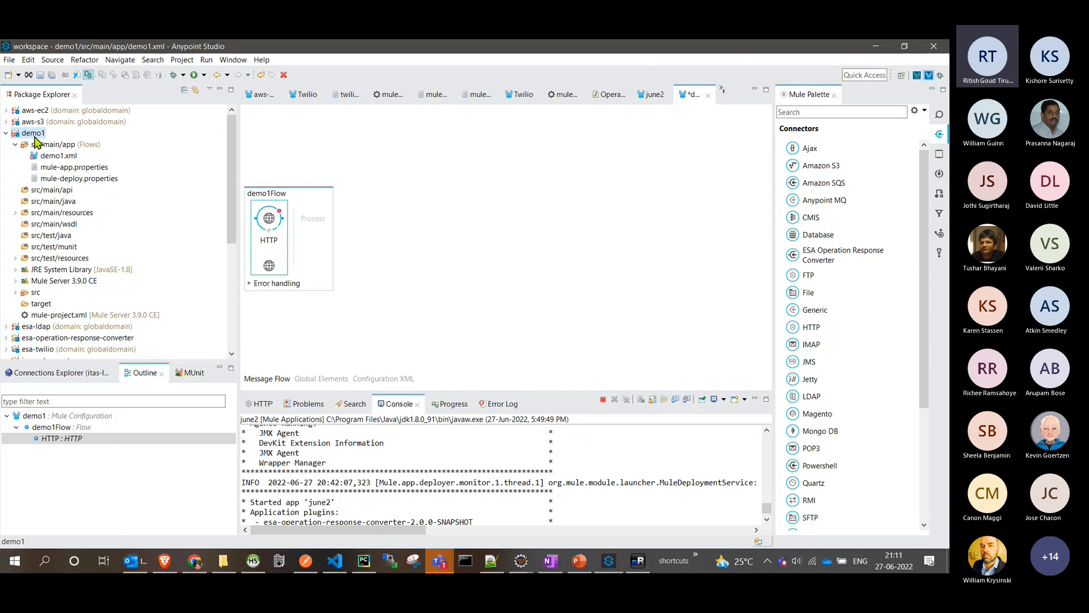
right_click(34, 136)
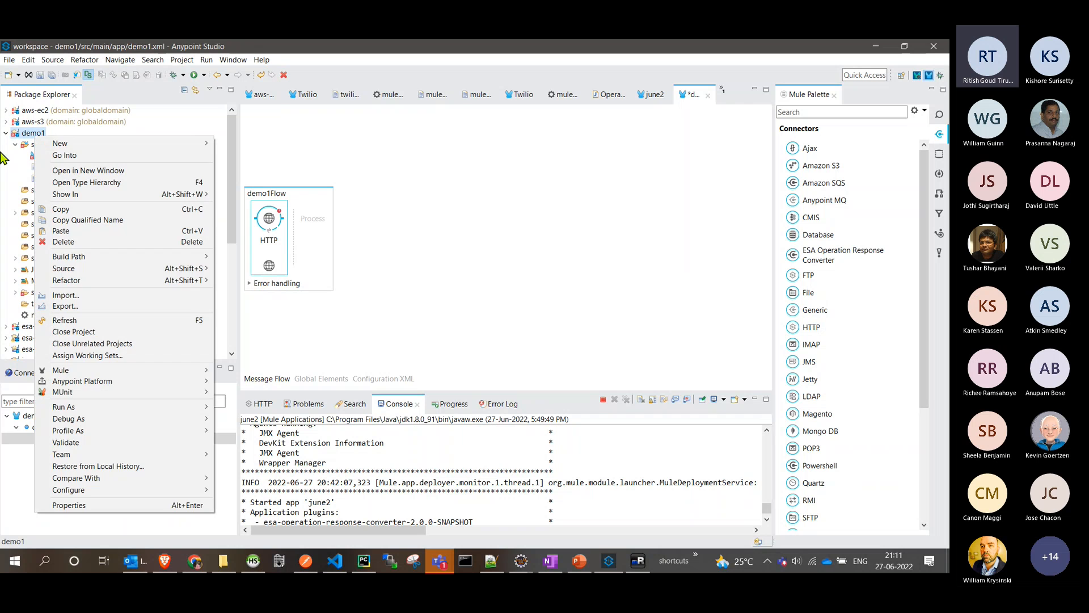
double_click(28, 316)
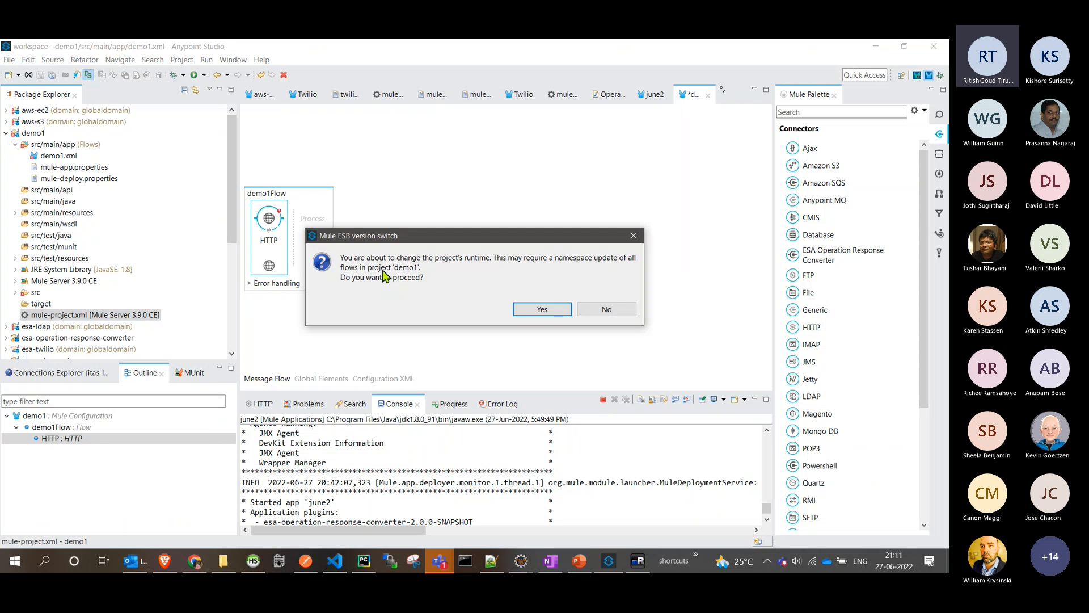
click(524, 309)
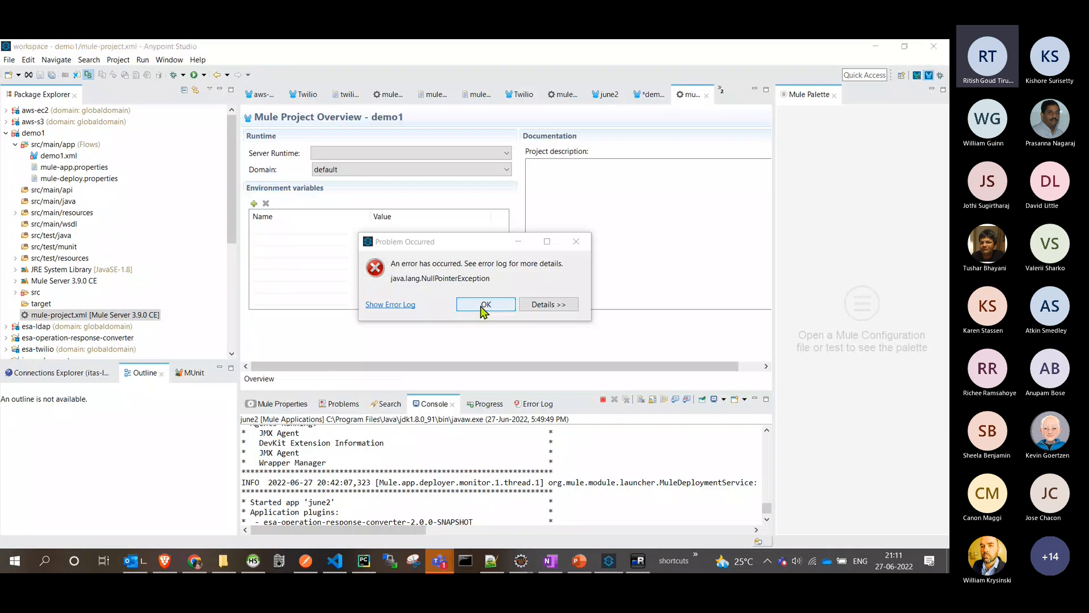
click(482, 306)
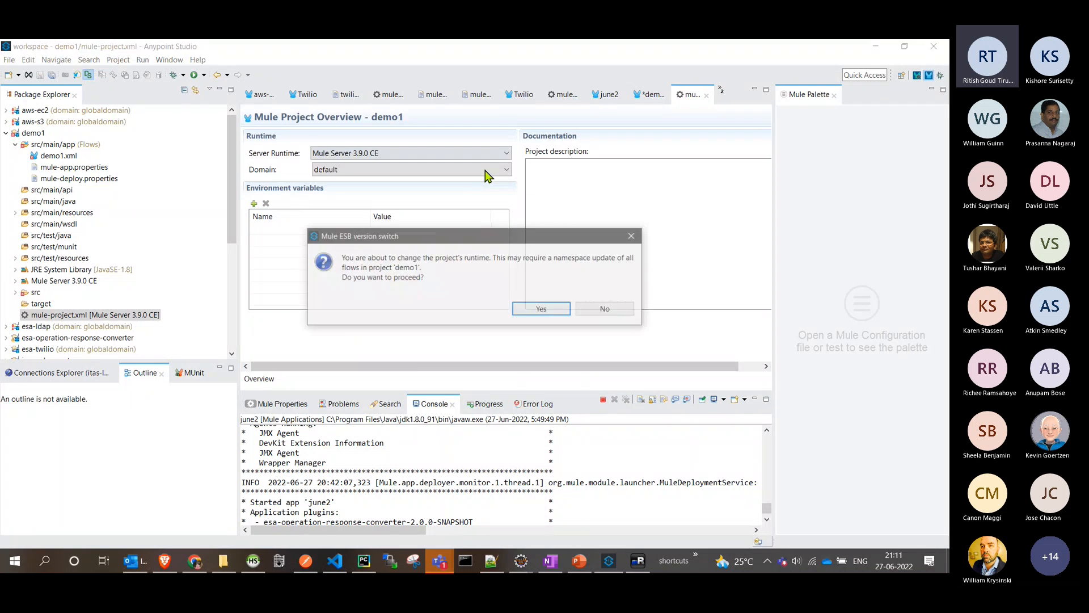
click(541, 306)
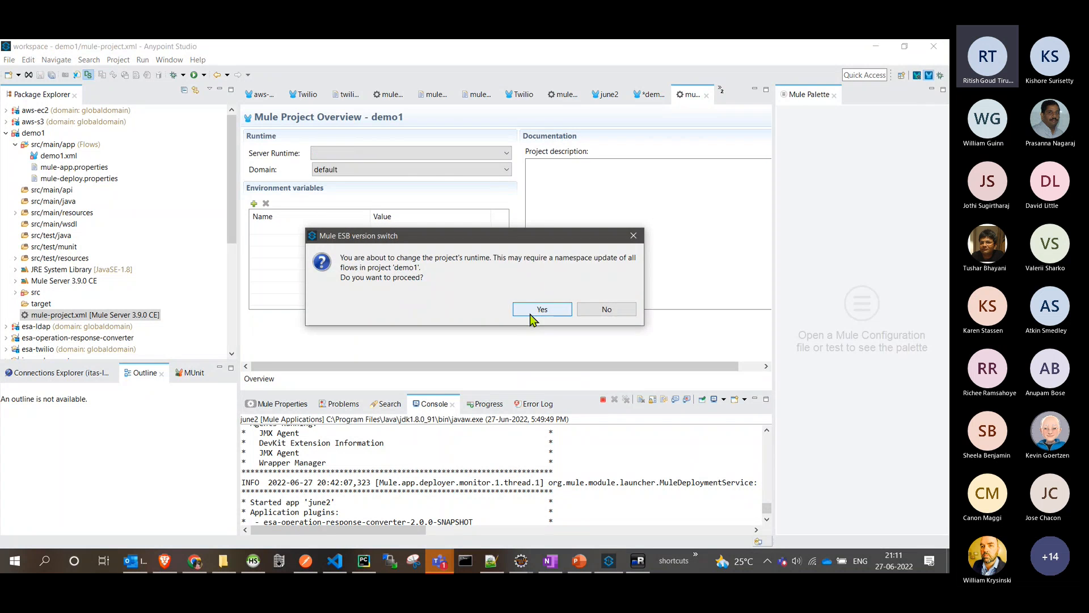
click(534, 309)
click(499, 304)
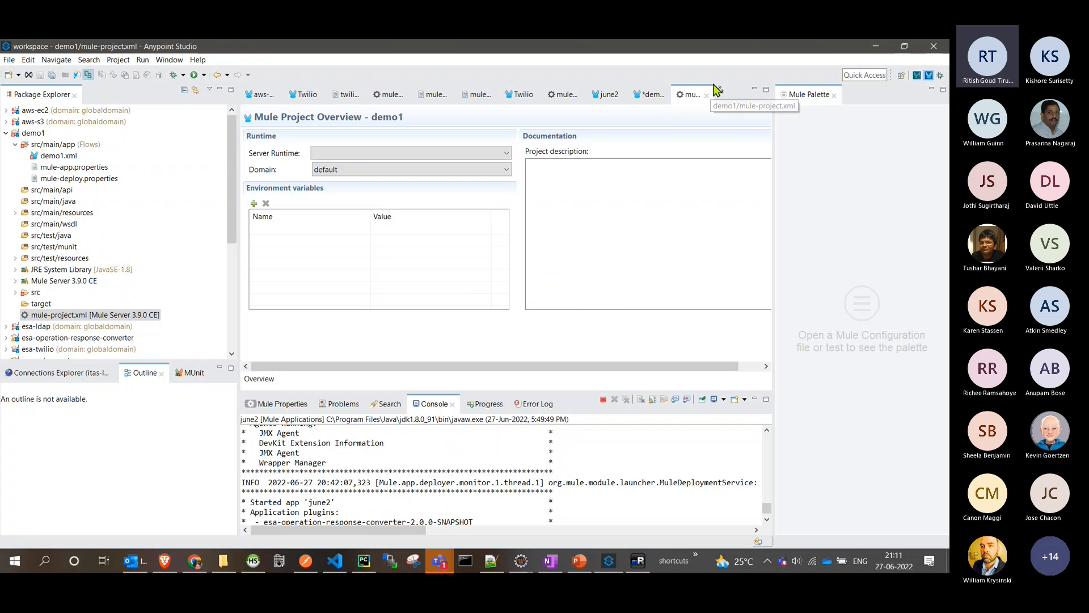
click(649, 94)
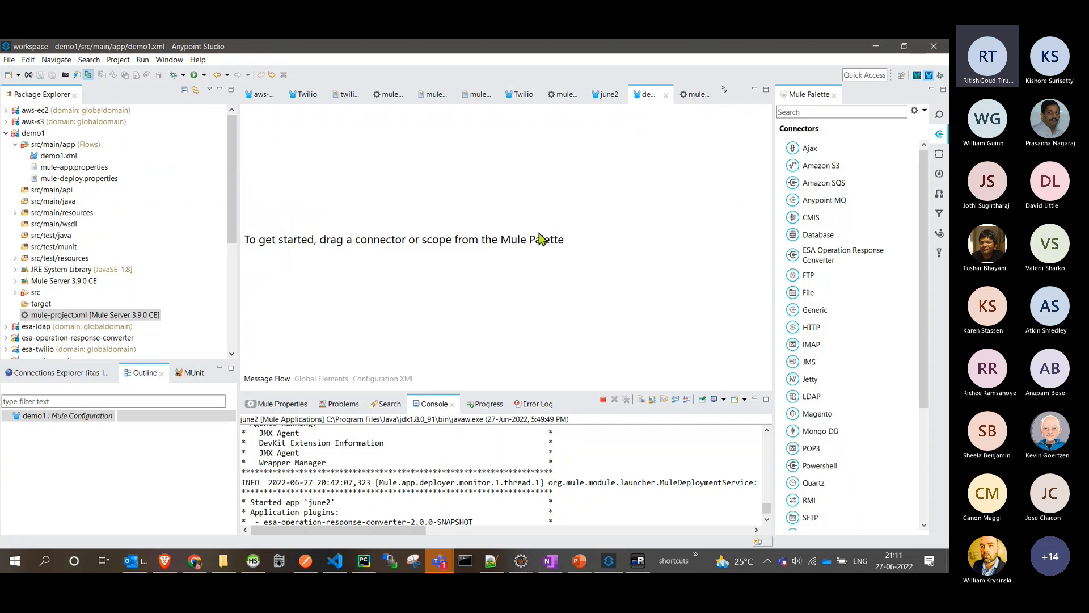
- Revisit demo1's project overview, proceeding with the runtime change and dismissing the error dialog
click(689, 95)
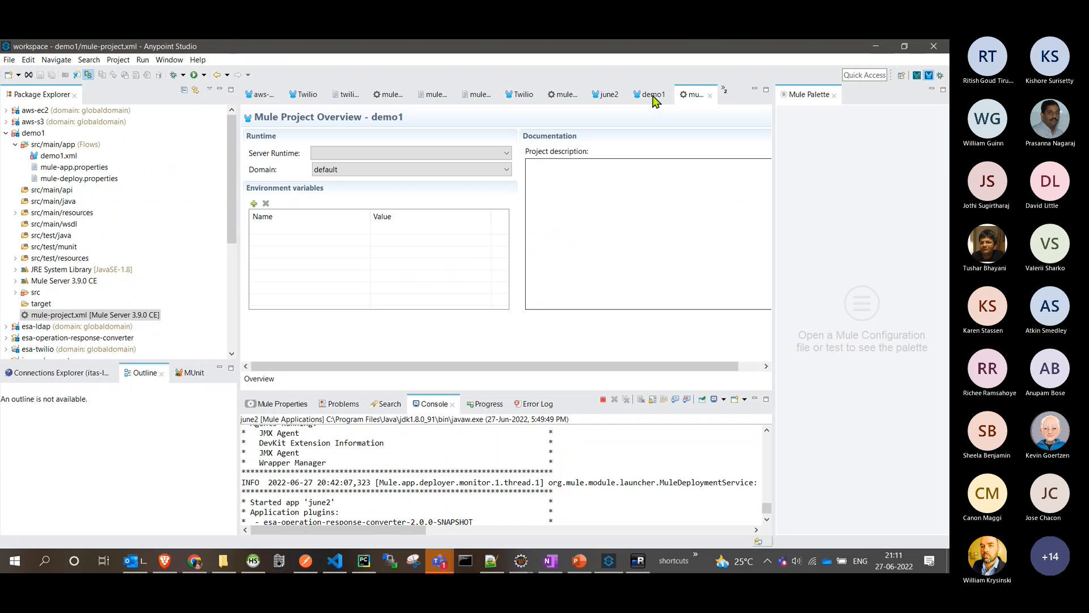
click(654, 94)
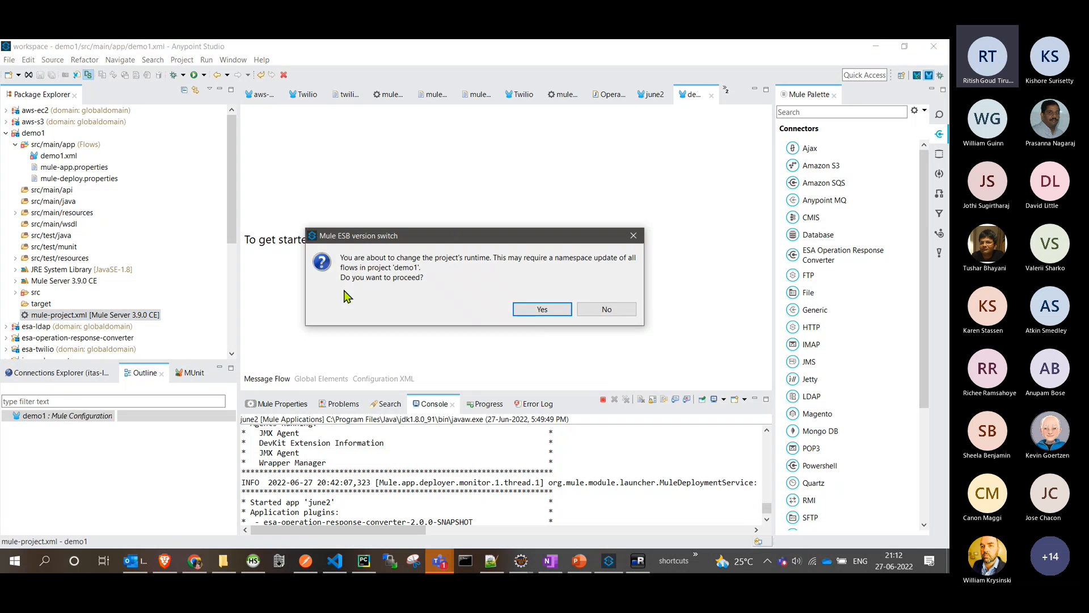
click(537, 311)
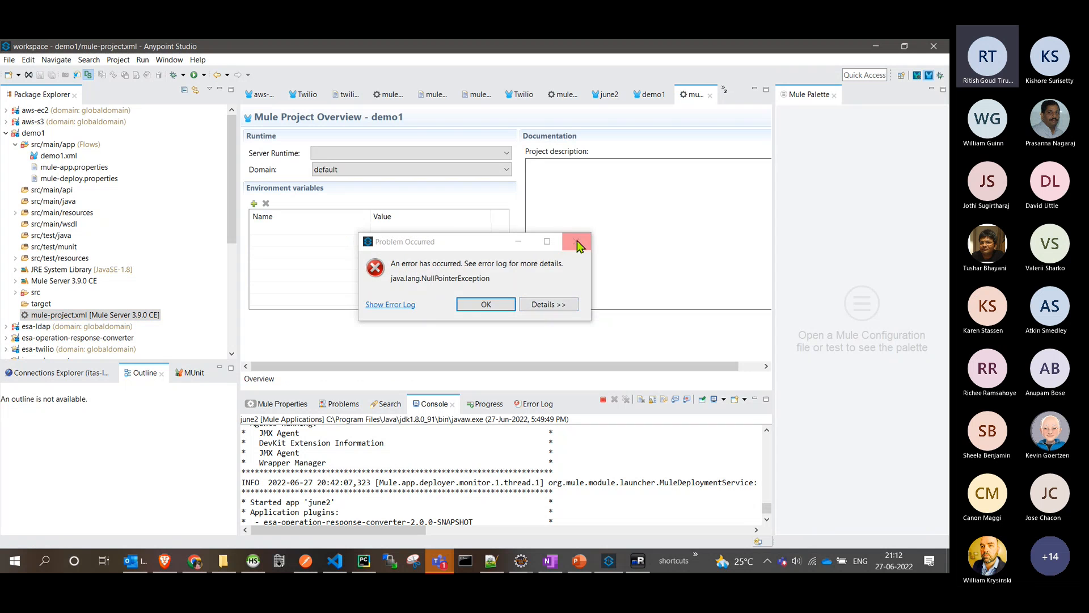
click(577, 240)
- Collapse demo1, expand the june2 project and open its mule-project.xml overview, accepting the runtime change
double_click(33, 133)
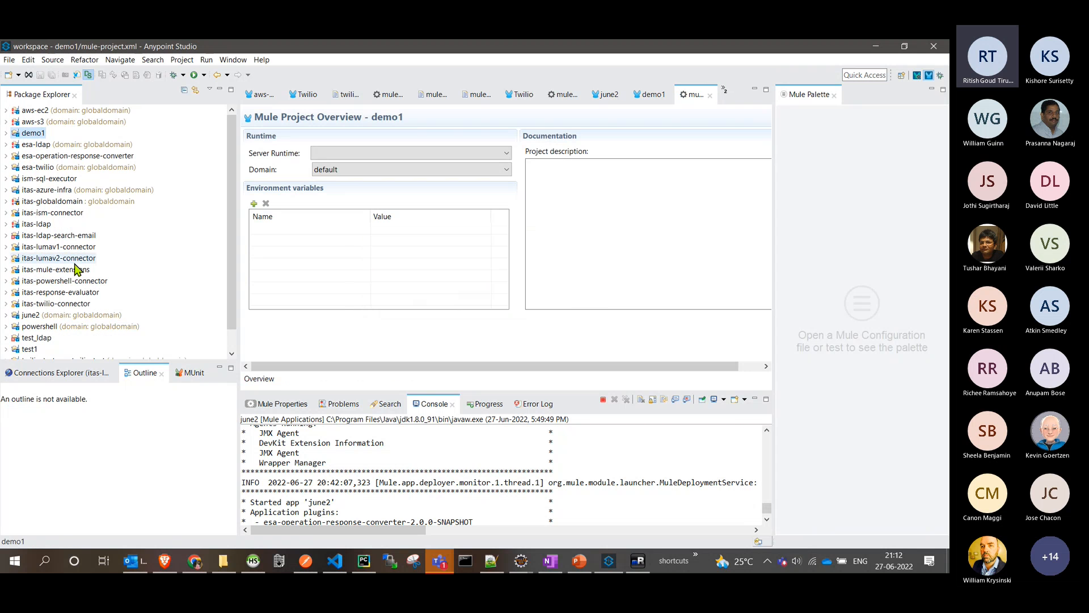
double_click(35, 315)
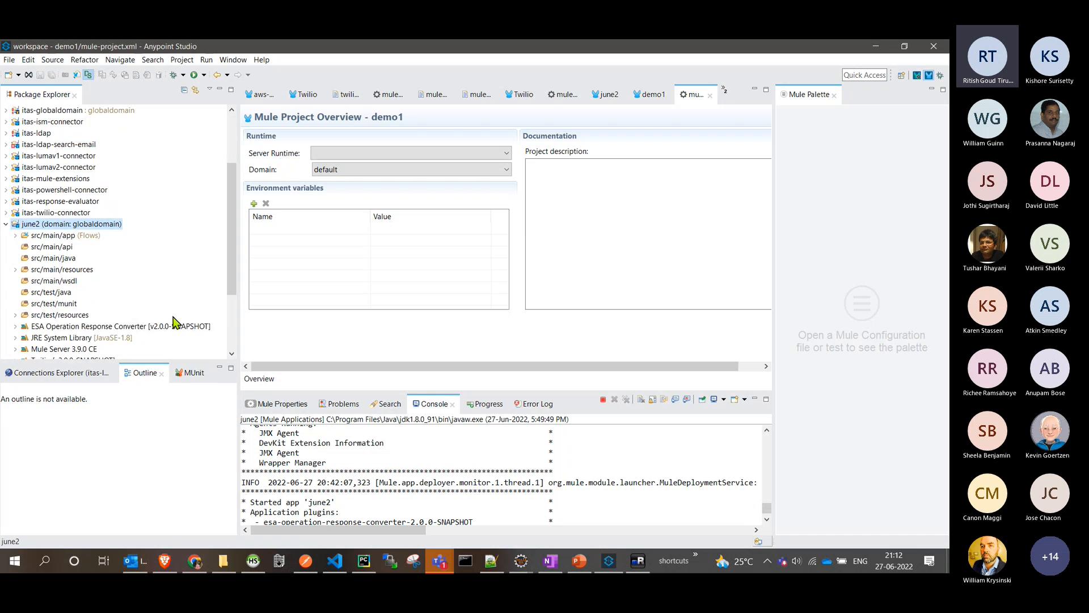
double_click(63, 303)
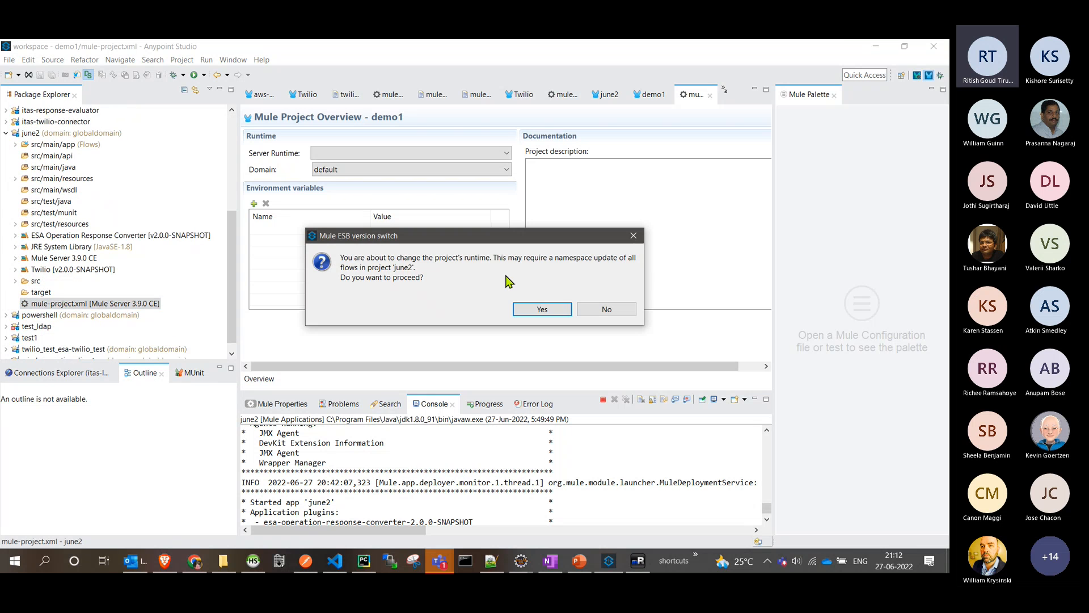
click(546, 312)
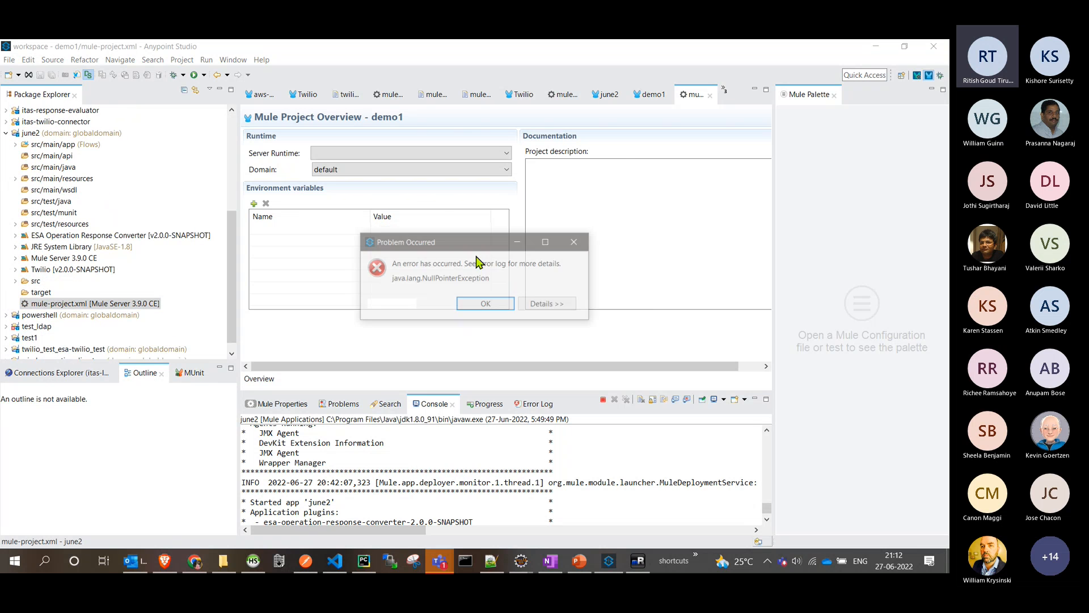
click(575, 248)
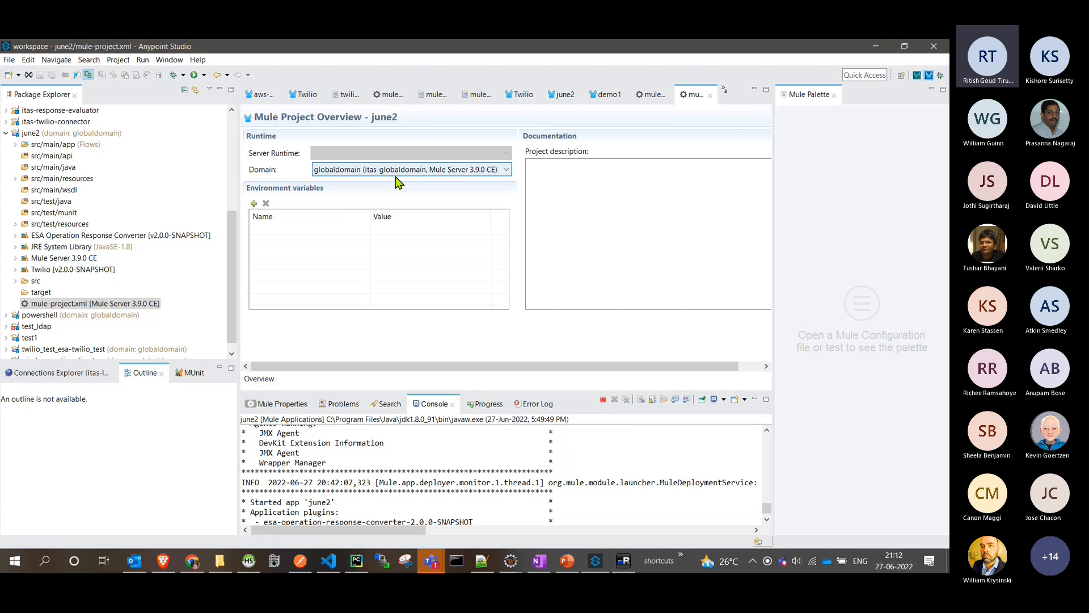
- Expand june2's src/main/app flows folder and bring up the june2 message flow
click(78, 146)
double_click(78, 147)
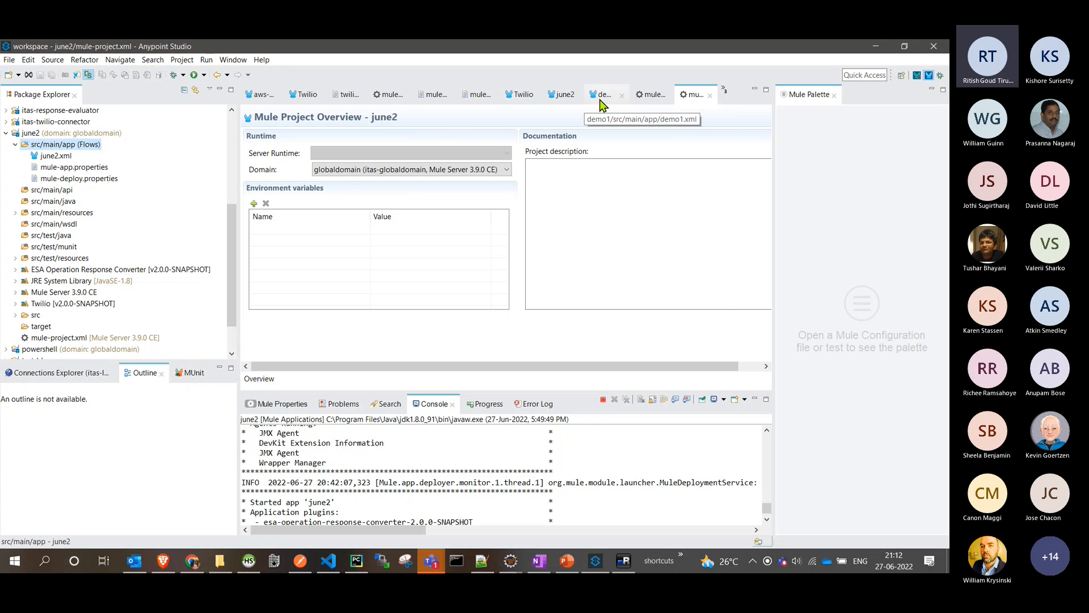
click(548, 97)
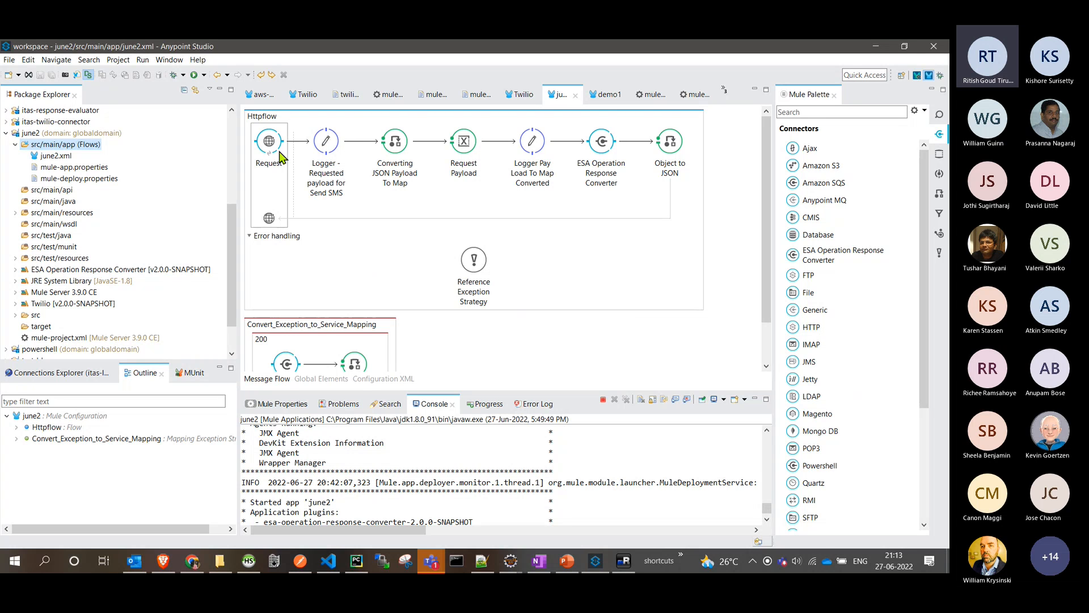
- Set the status of the ESA Operation Response Converter in Httpflow to SUCCESS
click(605, 179)
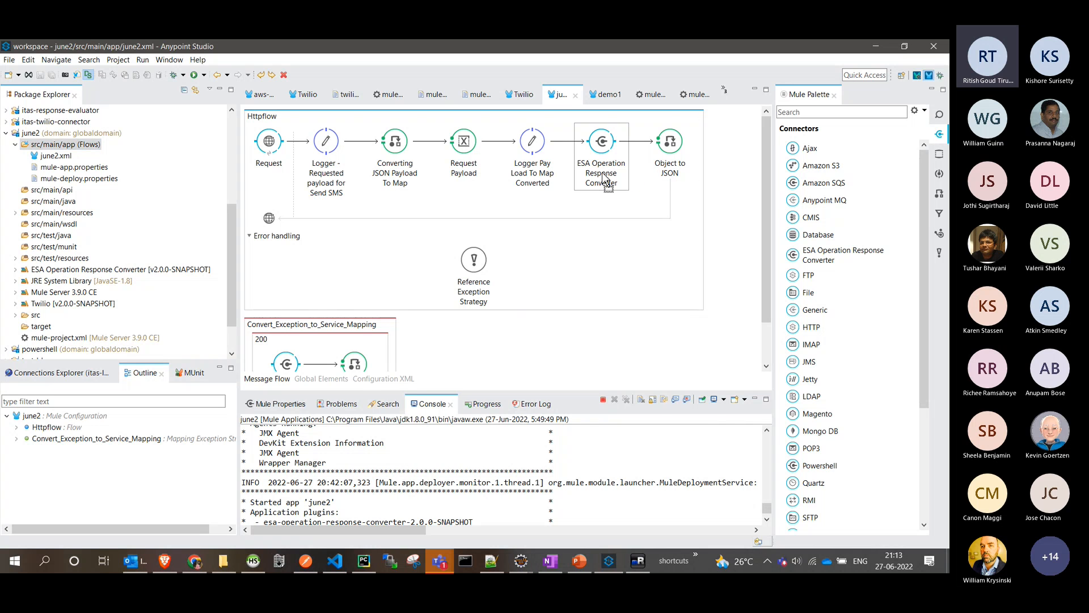
click(290, 404)
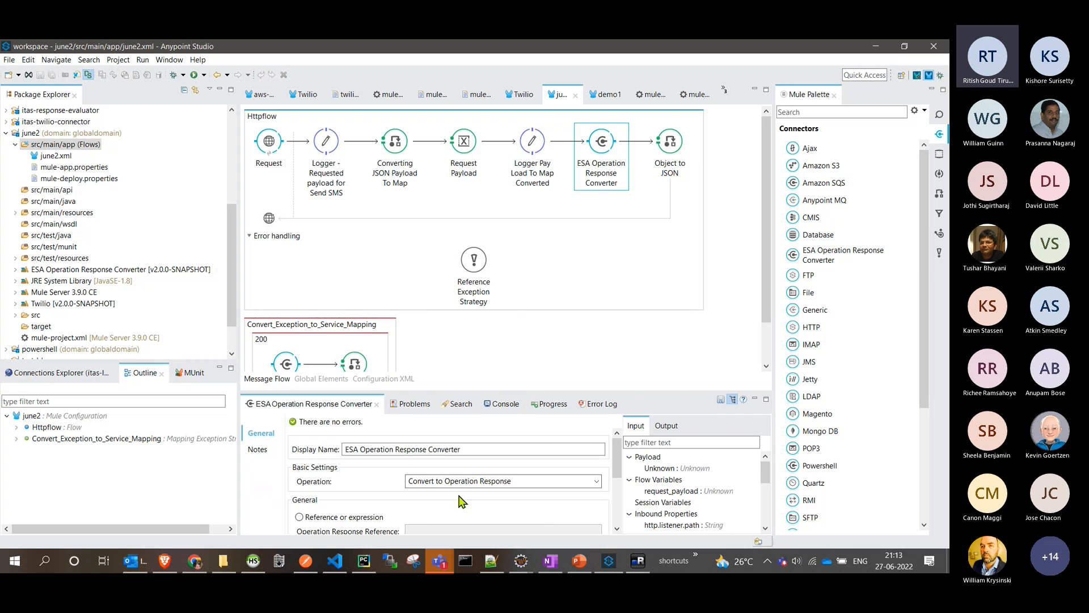
drag(635, 392, 630, 328)
scroll(598, 499, down, 1)
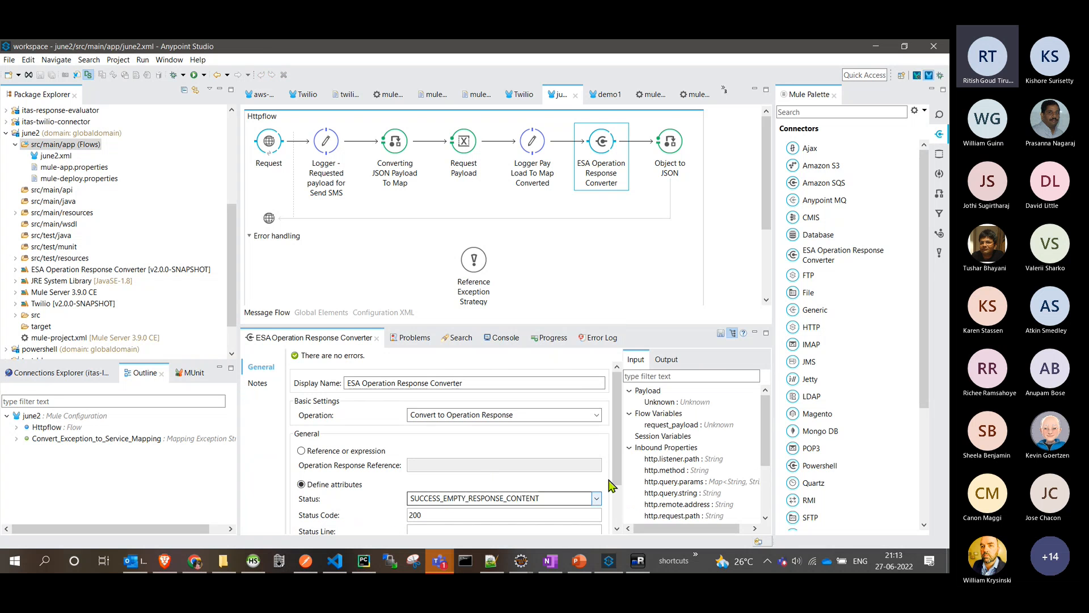
click(597, 501)
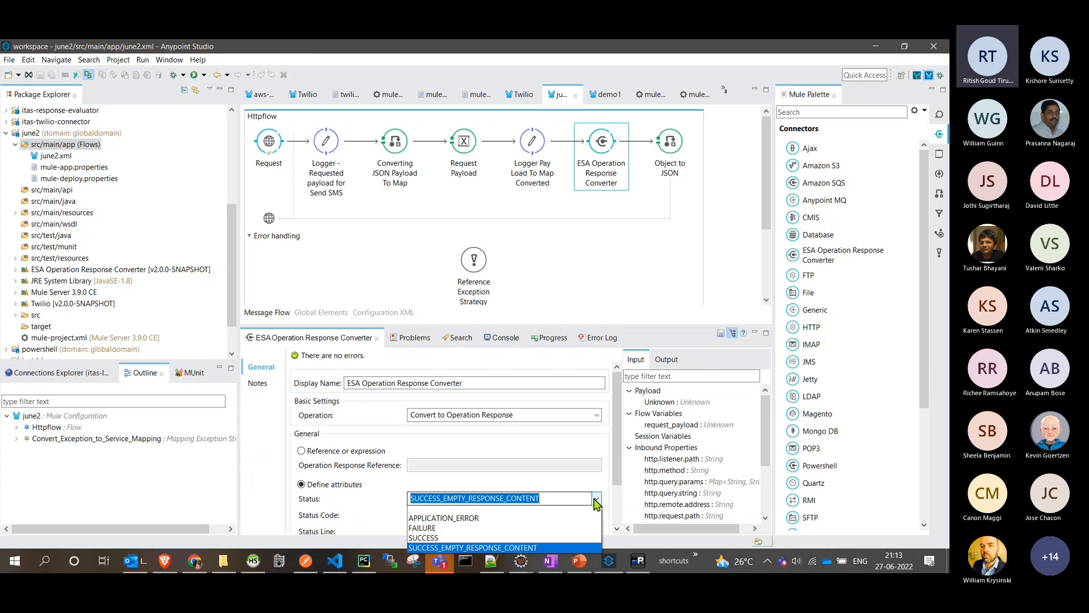
click(532, 538)
scroll(617, 469, down, 2)
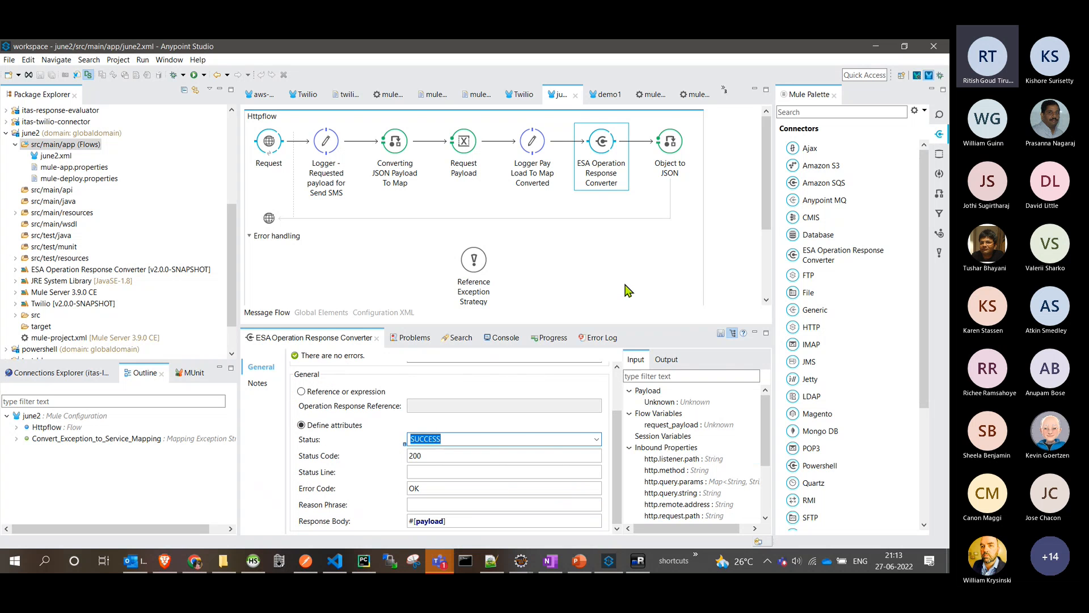
- Examine the failure attributes and status code expression of the ESA Operation Response Converter in Convert_Exception_to_Service_Mapping
drag(768, 219, 778, 286)
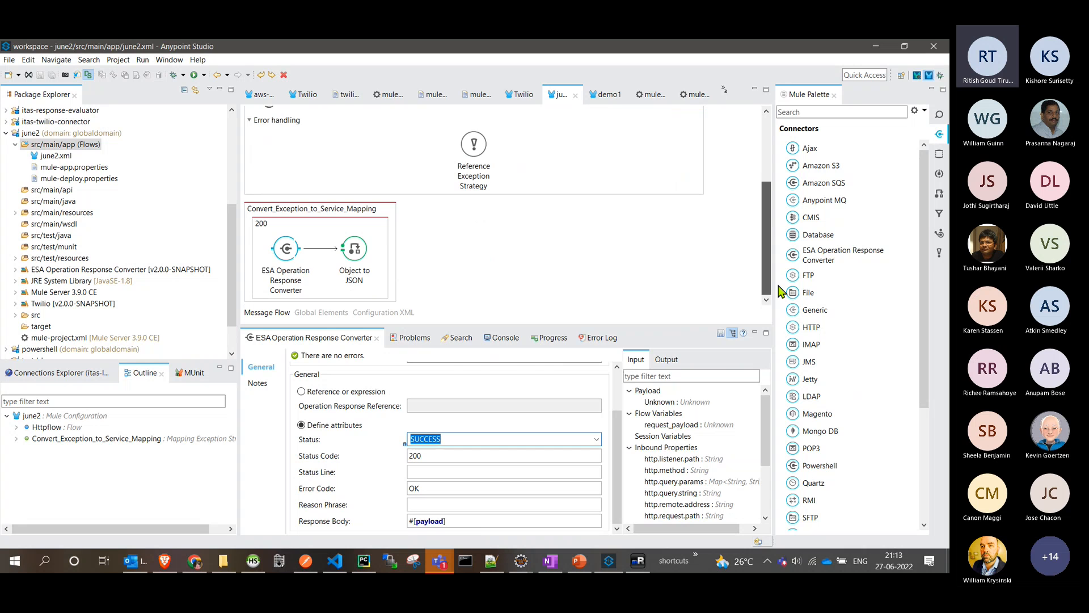
click(295, 264)
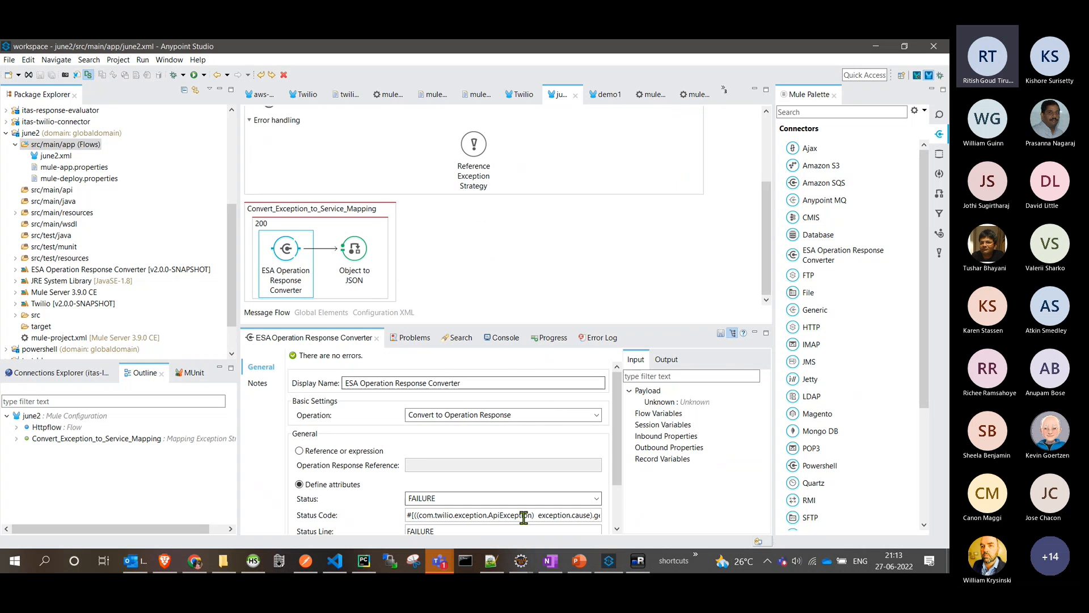
scroll(617, 466, down, 3)
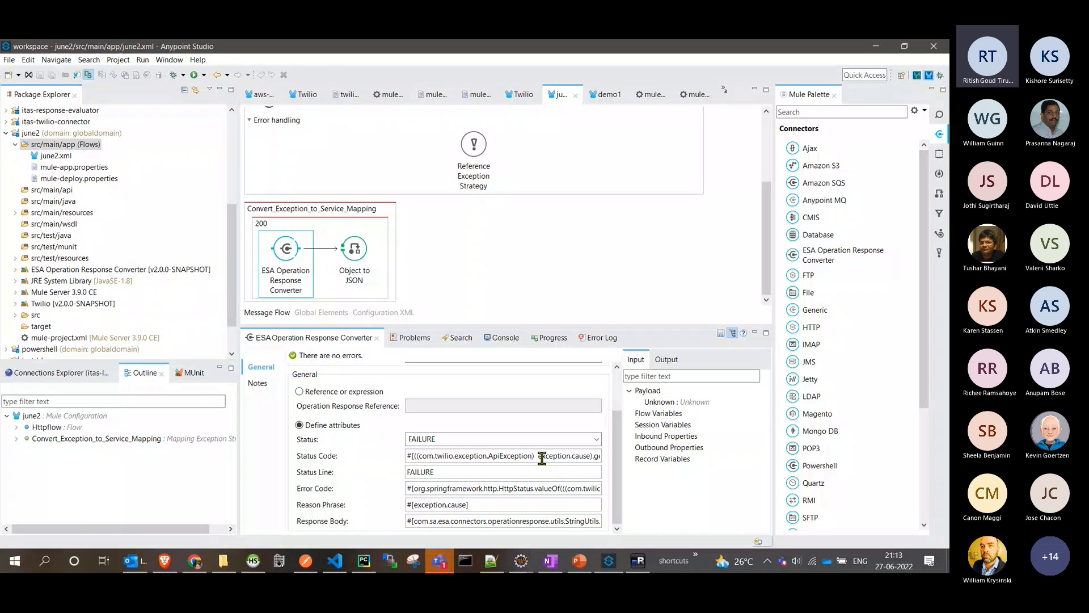
drag(538, 456, 603, 464)
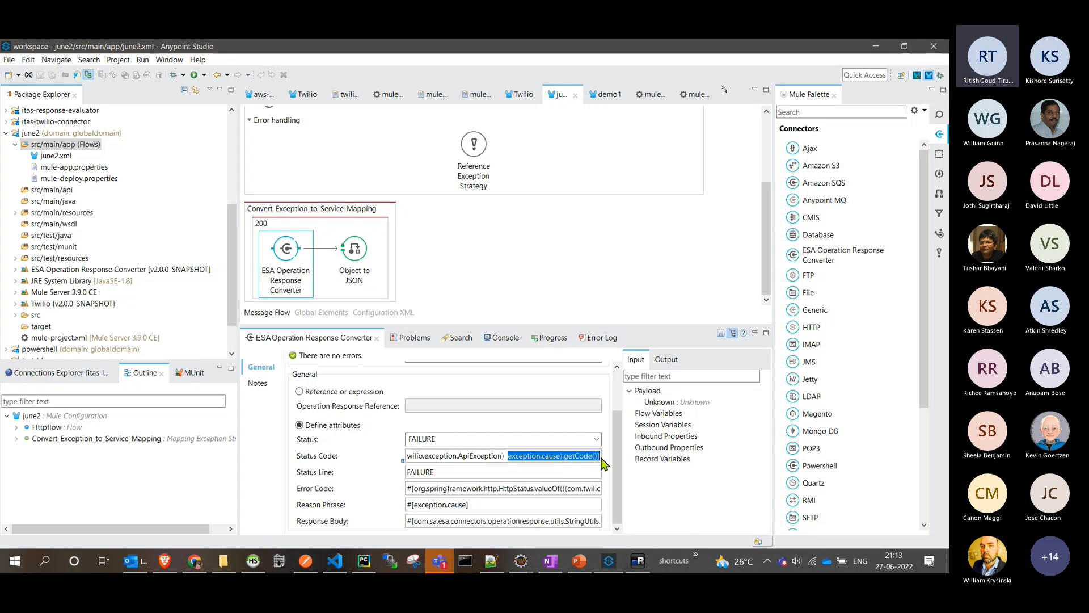
scroll(609, 409, up, 3)
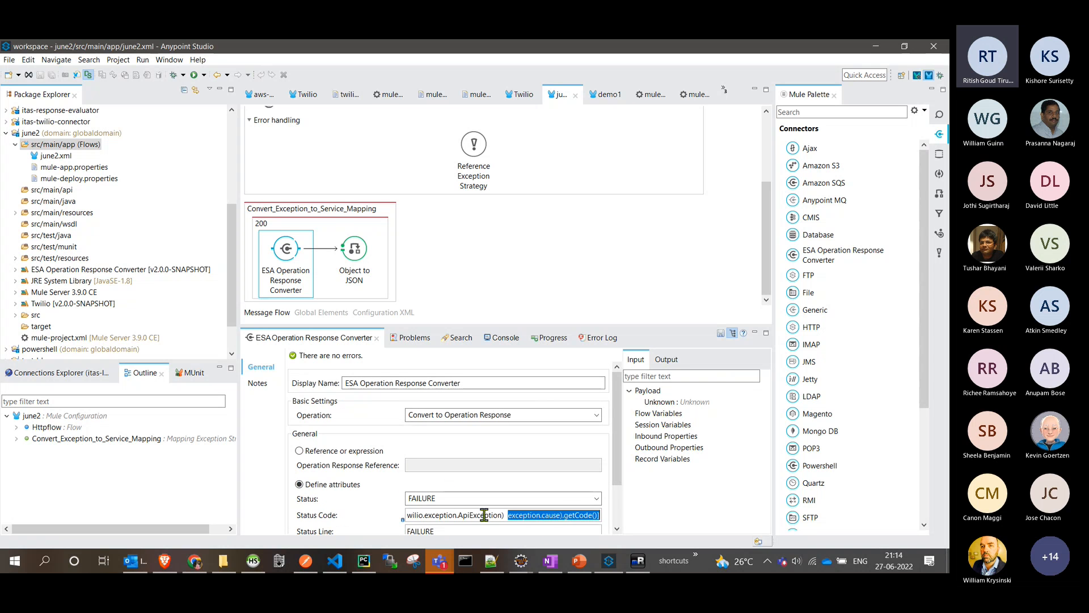
click(586, 284)
- Add a Twilio connector to Httpflow between Logger Pay Load To Map Converted and the ESA Operation Response Converter
scroll(485, 271, up, 2)
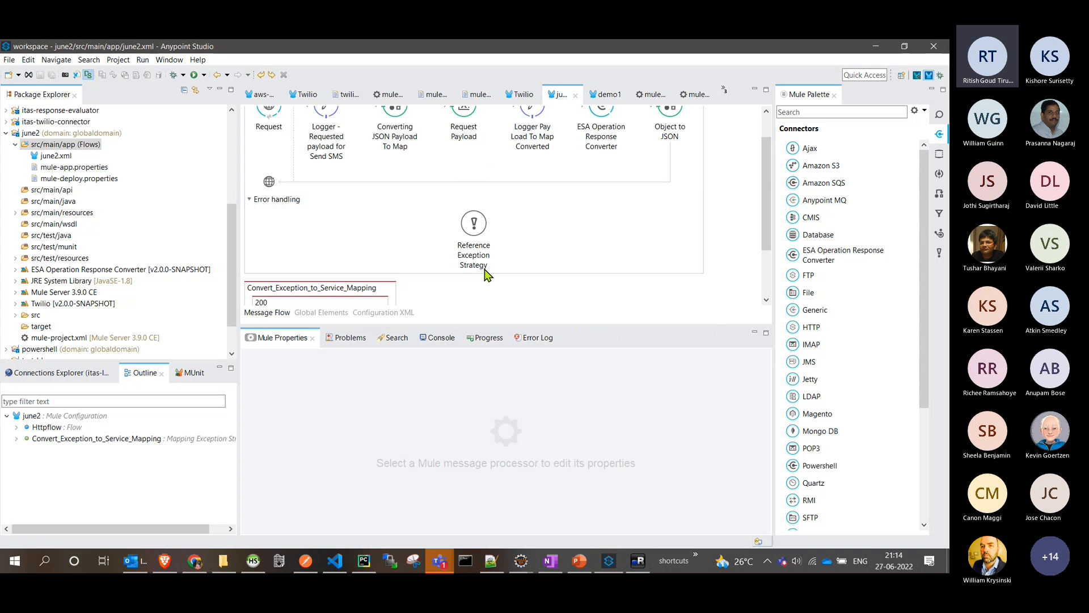
scroll(485, 271, up, 1)
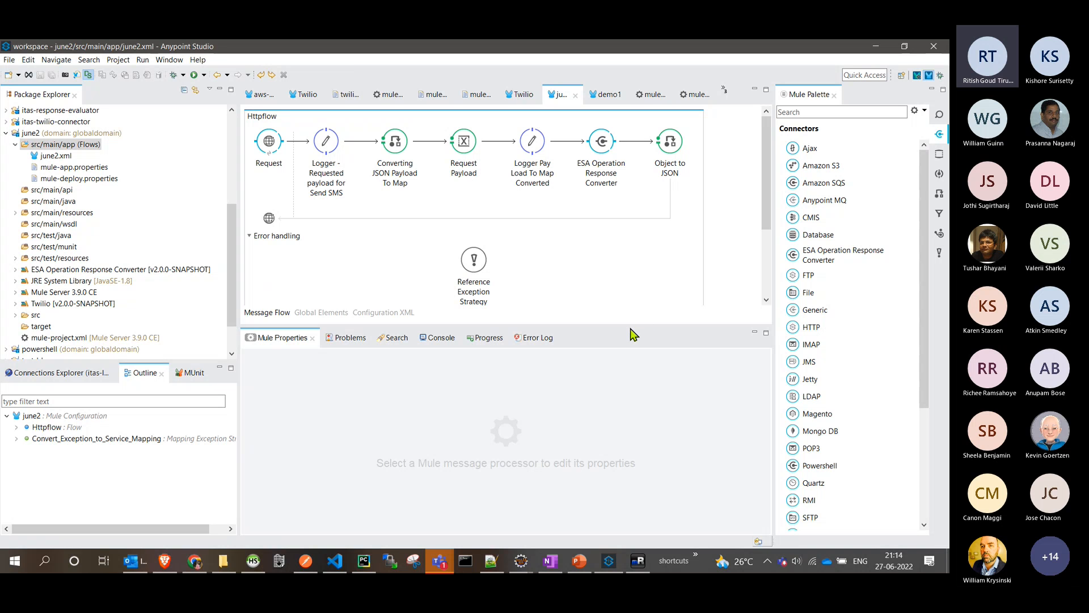
drag(633, 334, 587, 384)
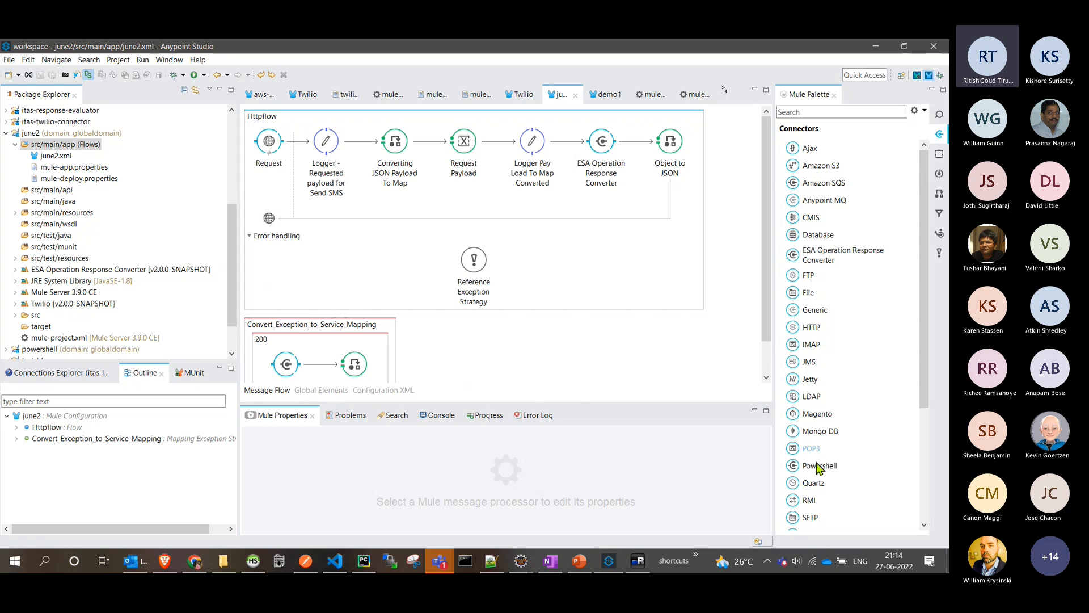
scroll(838, 356, down, 3)
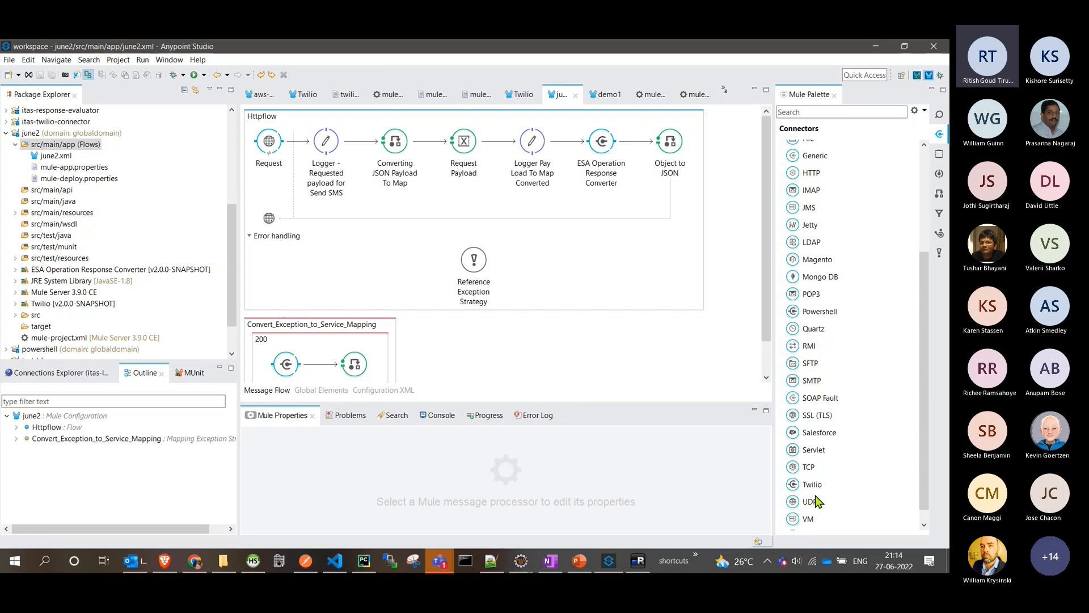
drag(815, 488, 589, 152)
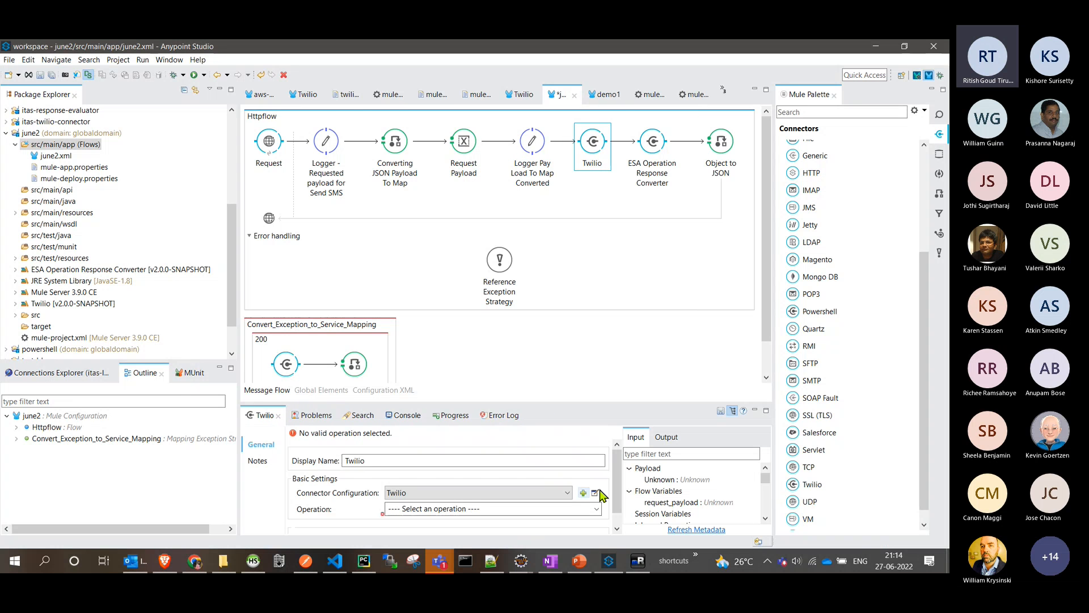
- Review and accept the Twilio global configuration, and set the connector's operation to Send message v2
click(595, 493)
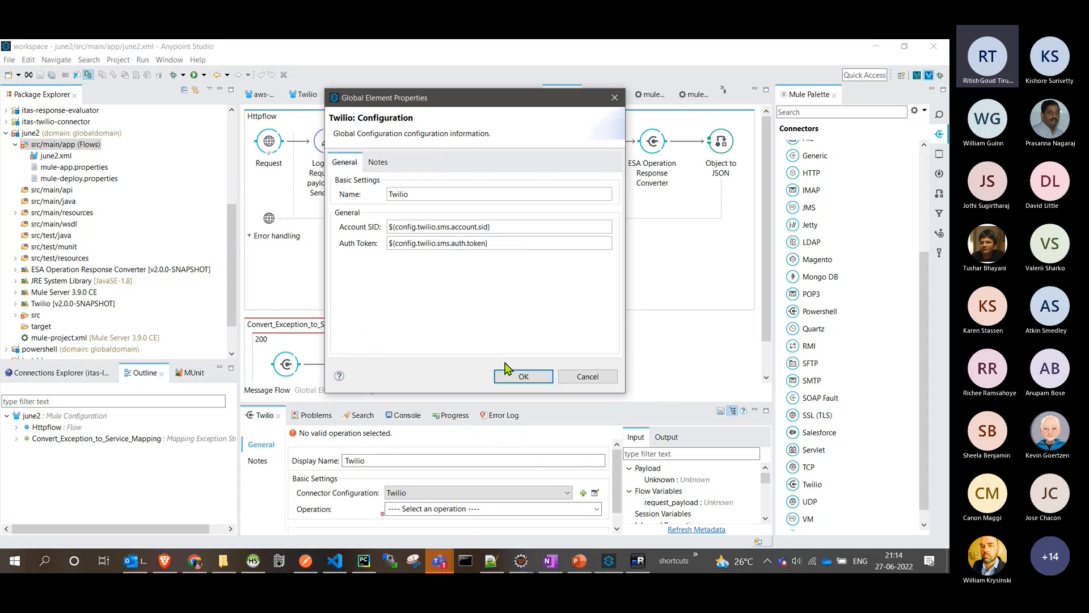
click(522, 377)
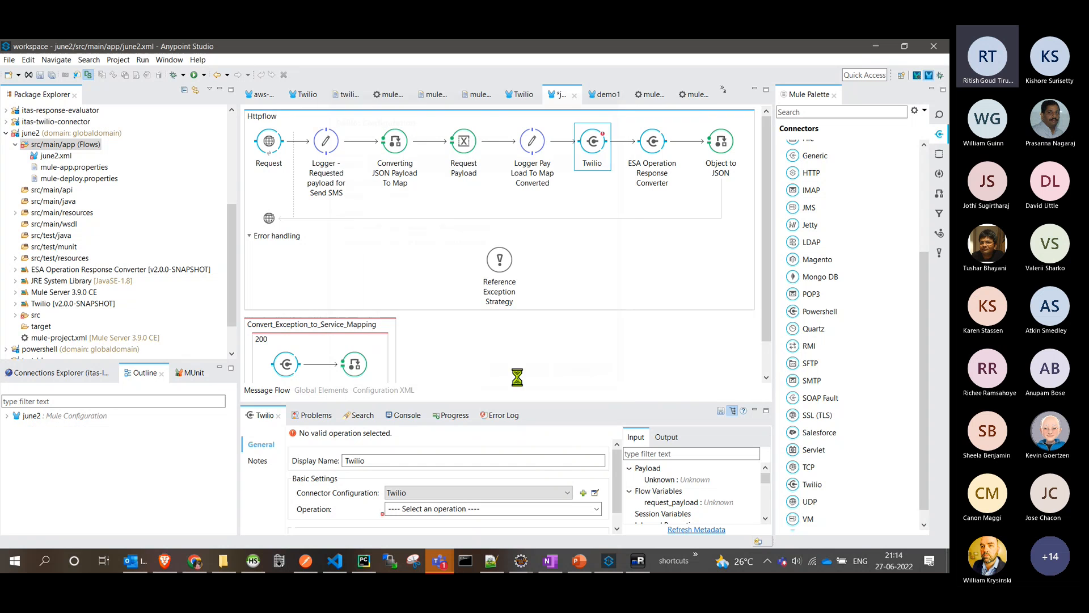
click(593, 509)
click(420, 536)
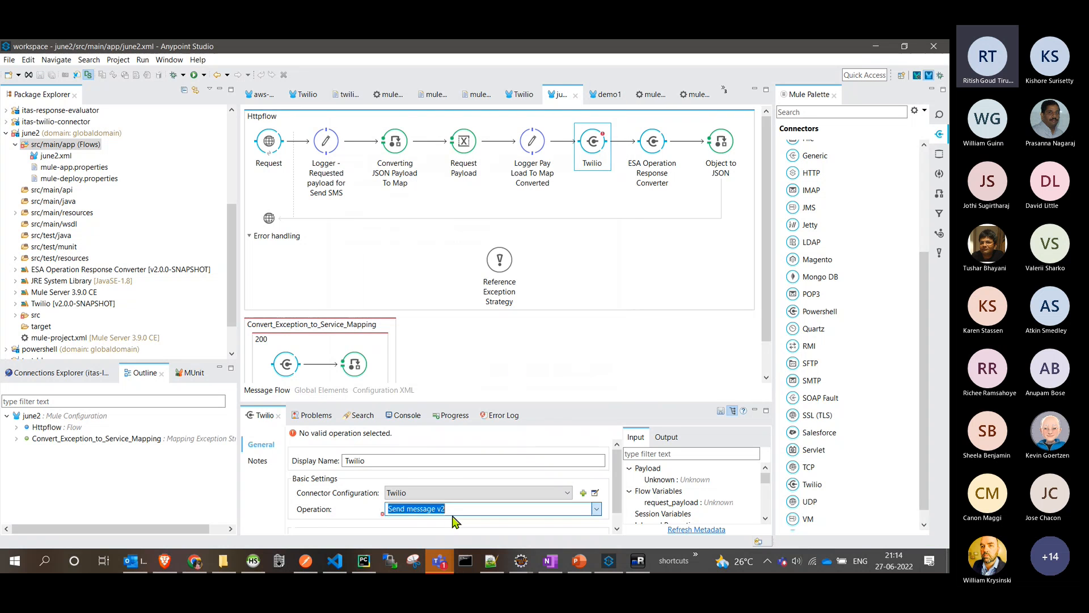
drag(559, 290, 559, 272)
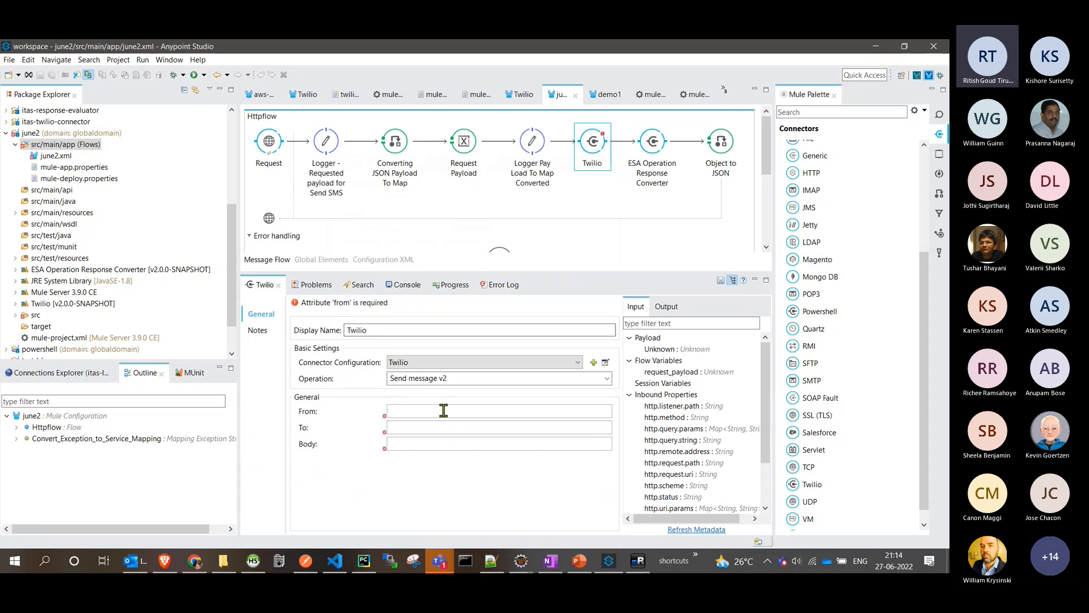
- Paste ${config.twilio.sms.from} as the From value of the Twilio Send message v2 operation
click(491, 561)
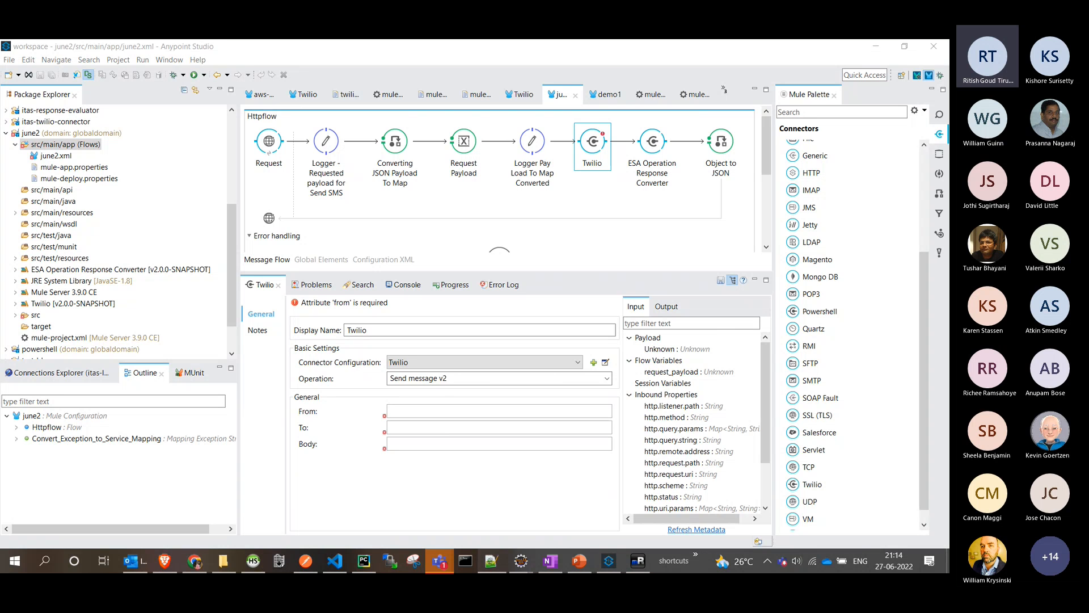
click(452, 411)
text(${config.twilio.sms.from})
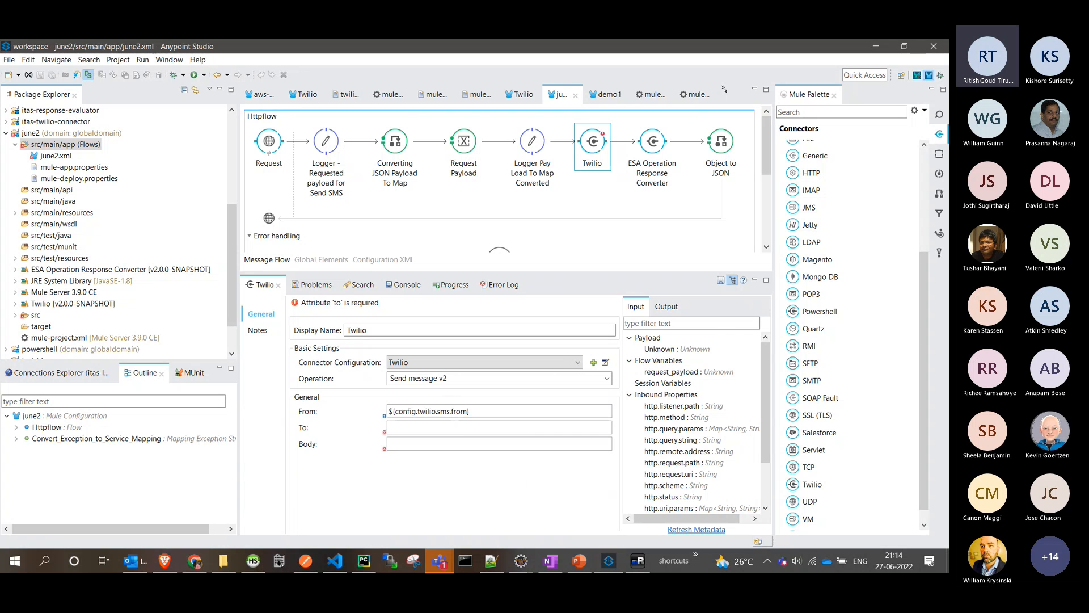
- Copy the recipient expression from the other window and set the Twilio operation's To value to #[flowVars.request_payload.To]
key(alt+Tab)
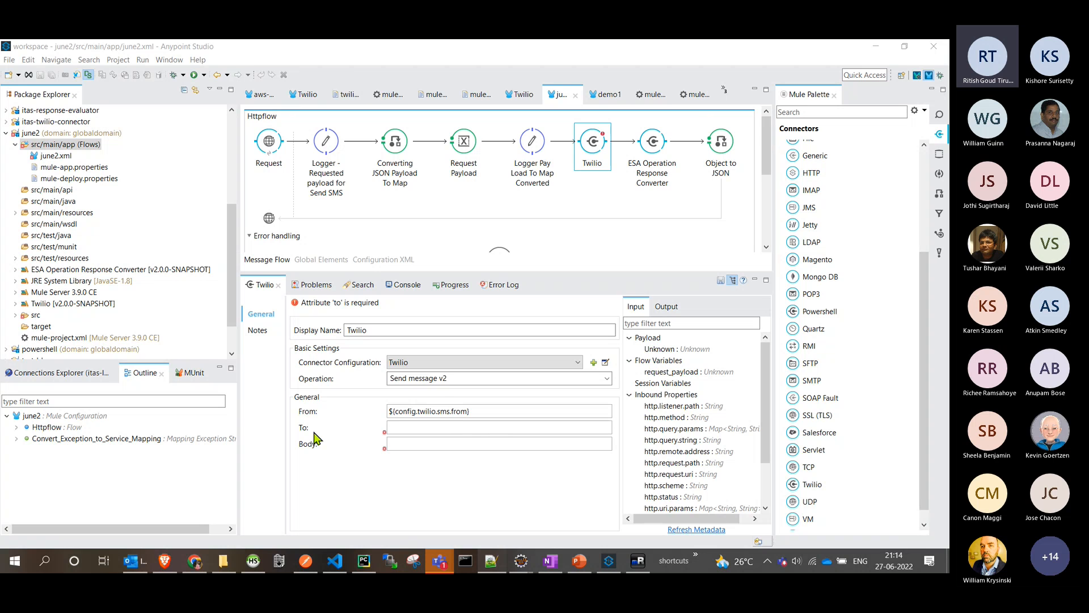
click(419, 430)
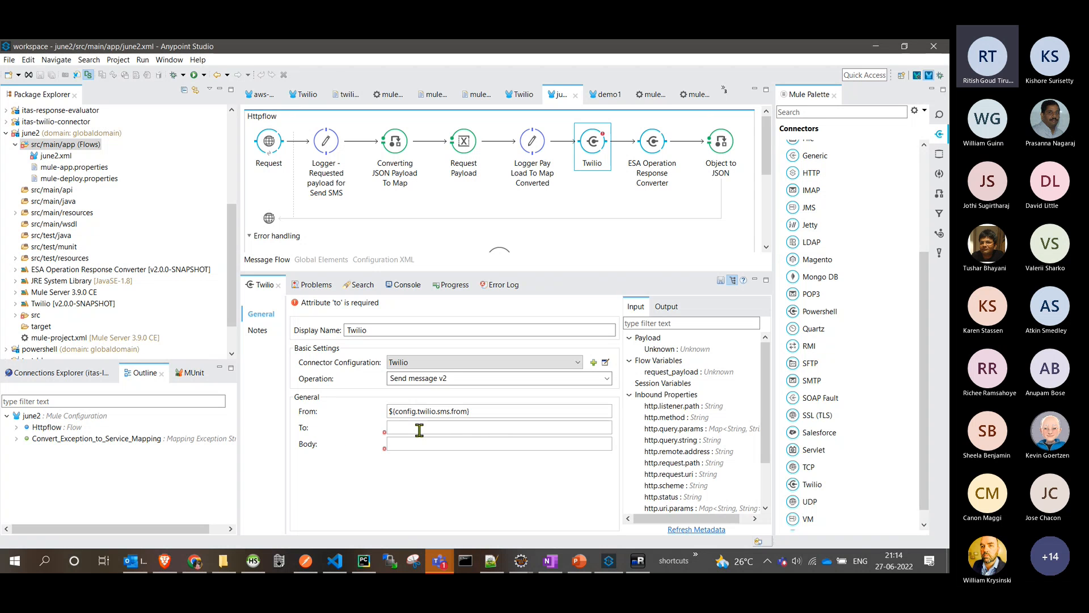
key(alt+Tab)
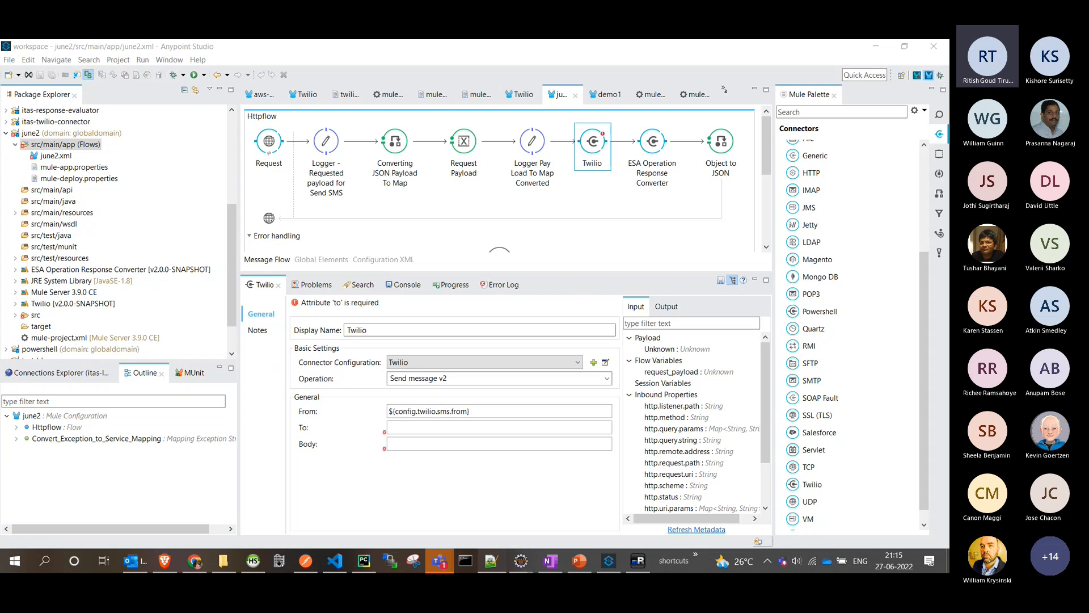
click(433, 428)
text(#[flowVars.request_payload.To])
key(alt+Tab)
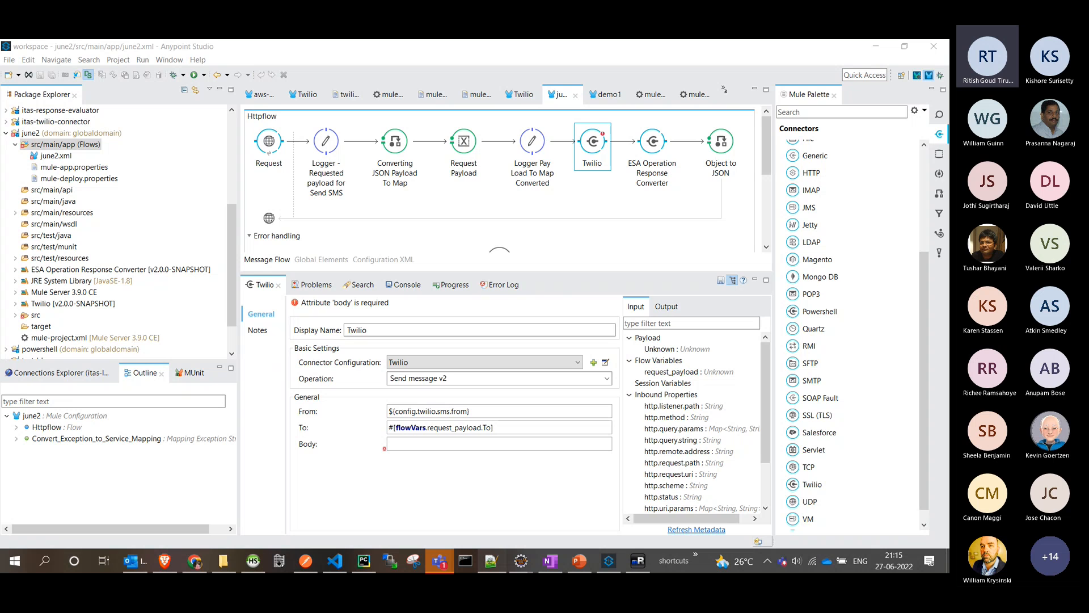
- Set the Twilio operation's Body value to #[flowVars.request_payload.smsBody] and enlarge the flow canvas
click(443, 440)
text(#[flowVars.request_payload.smsBody])
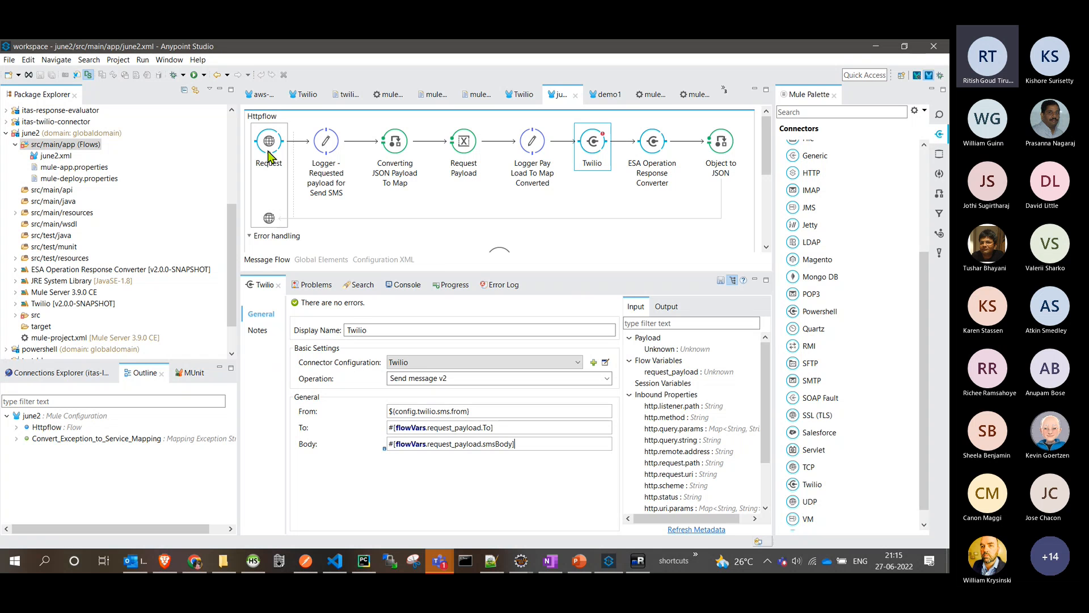
double_click(458, 430)
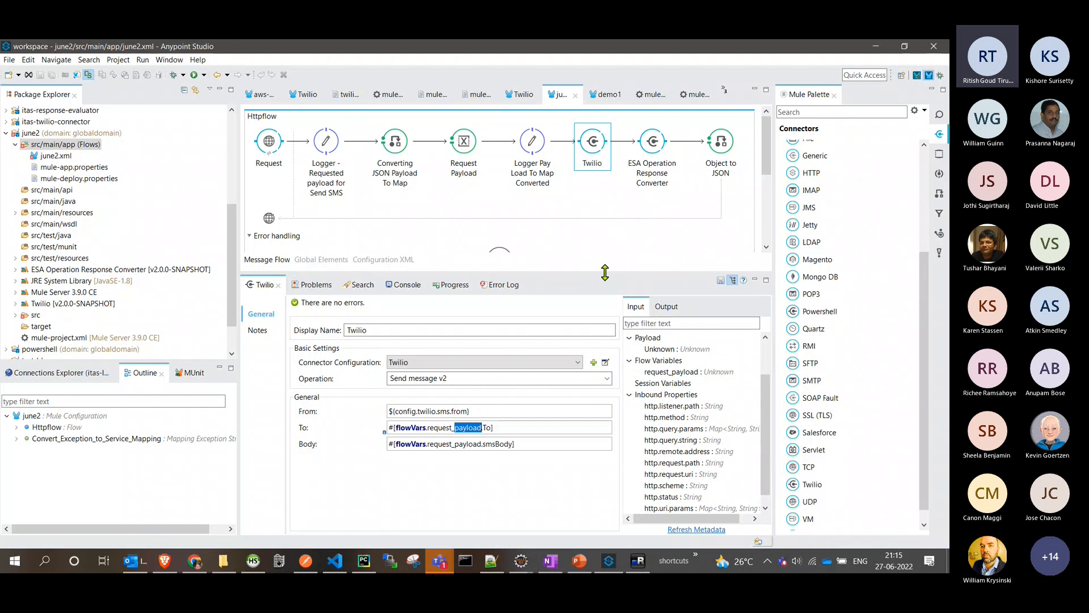
drag(605, 273, 605, 350)
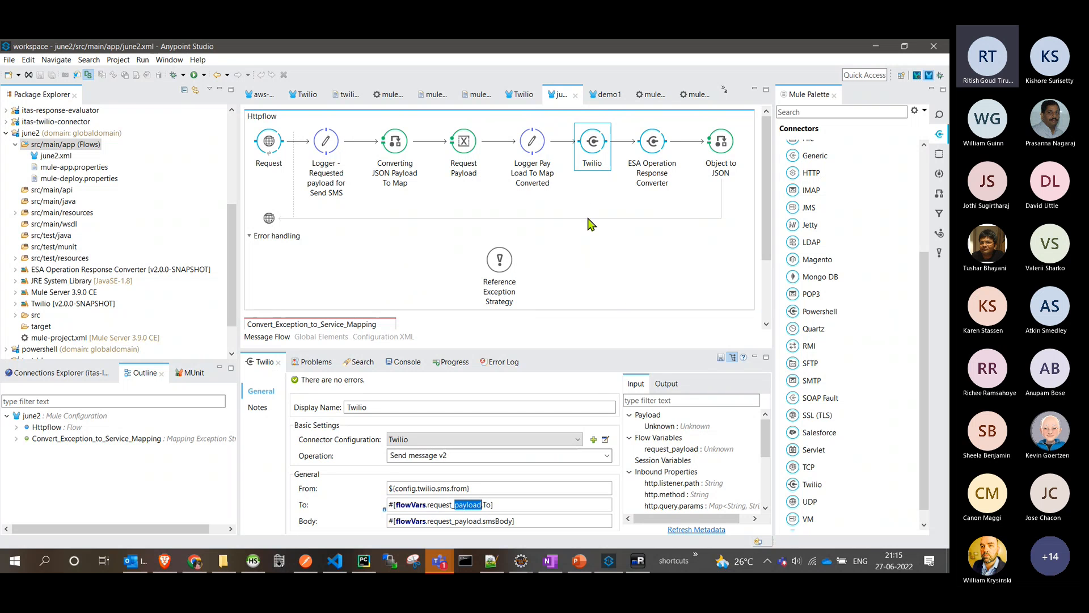
- Collapse the june2 project and open windows_active_directory.xml from the windows-active-directory project's flows
double_click(76, 135)
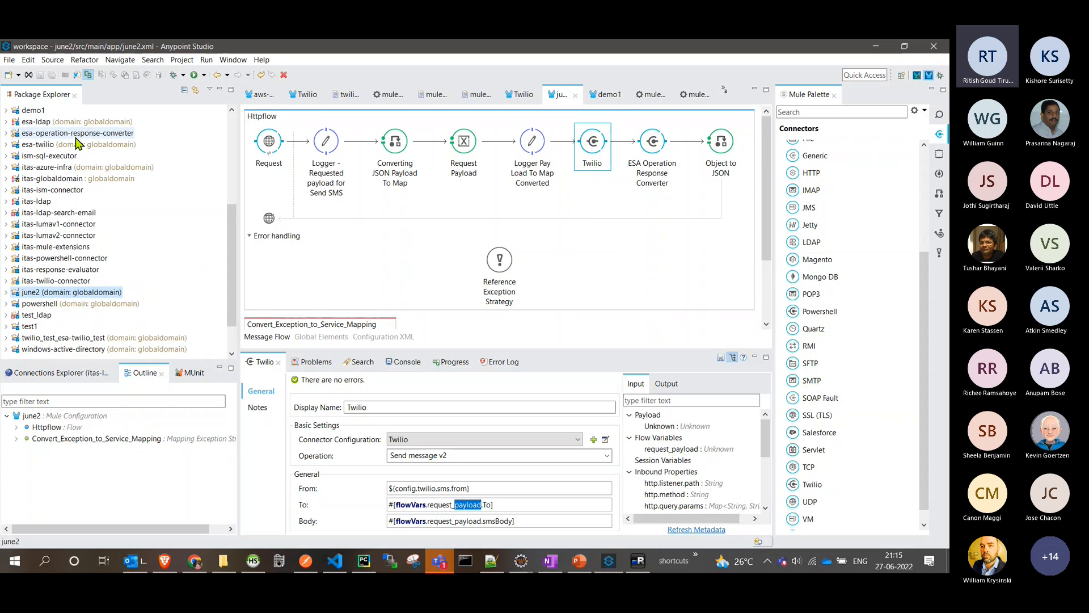
click(45, 304)
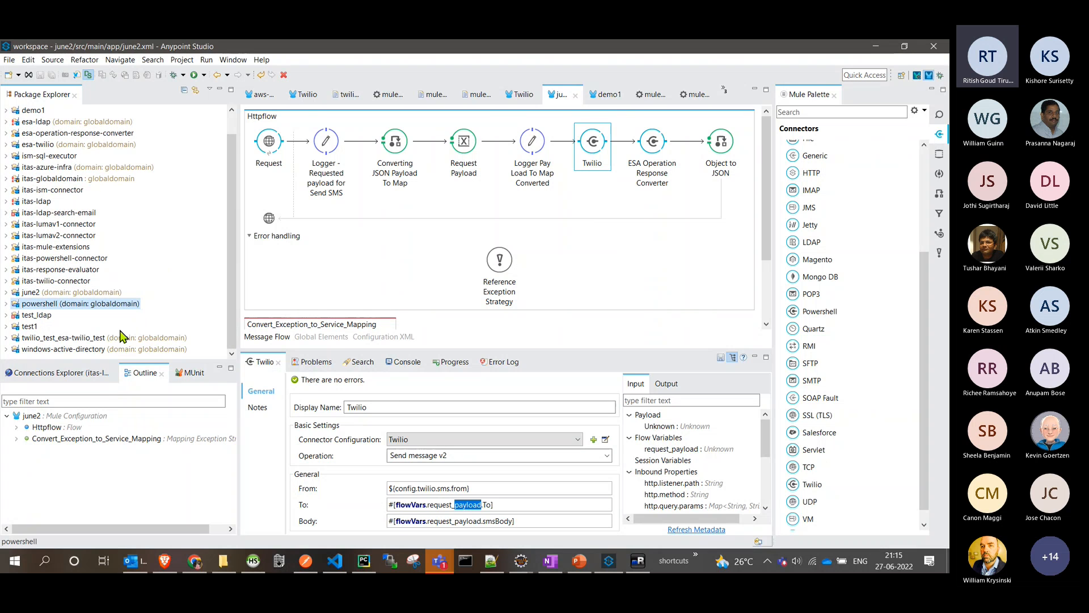
double_click(85, 349)
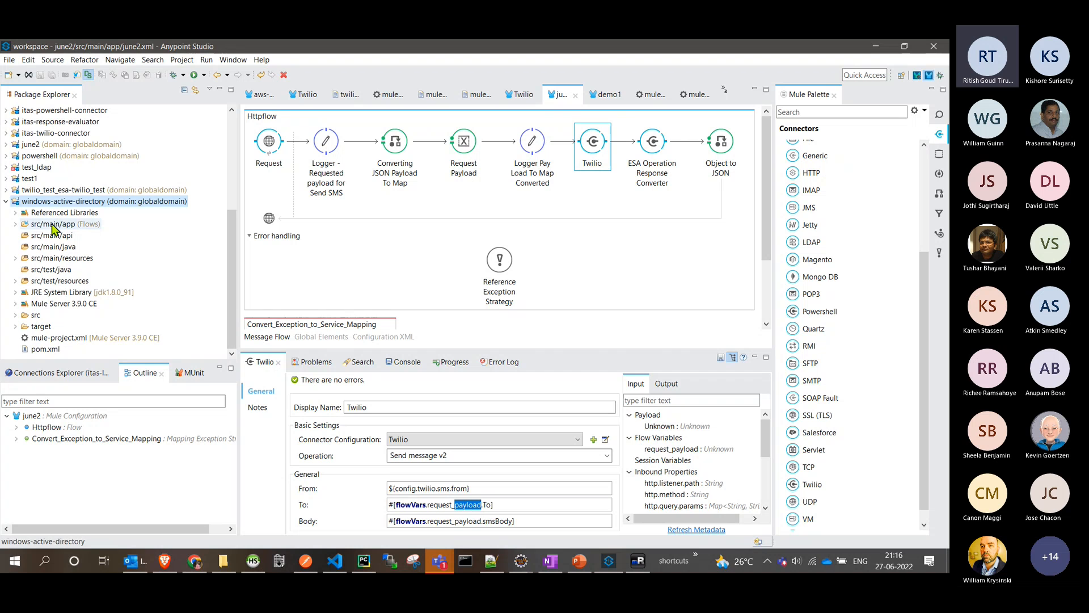
double_click(53, 226)
double_click(80, 235)
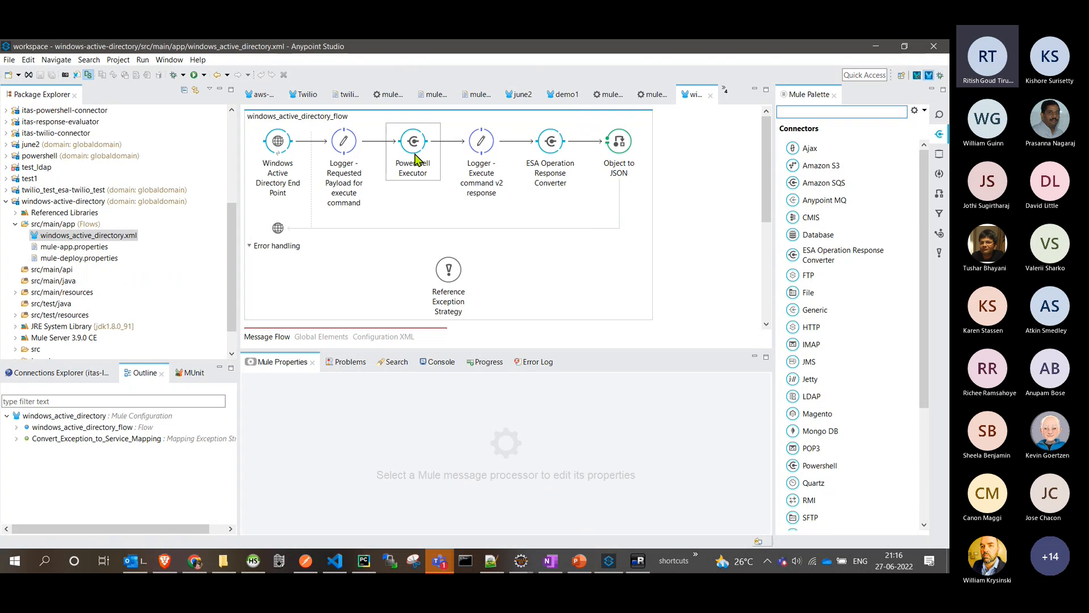
- Examine the Powershell Executor's manually created Commands list in the Object Builder, leaving it unchanged
click(413, 176)
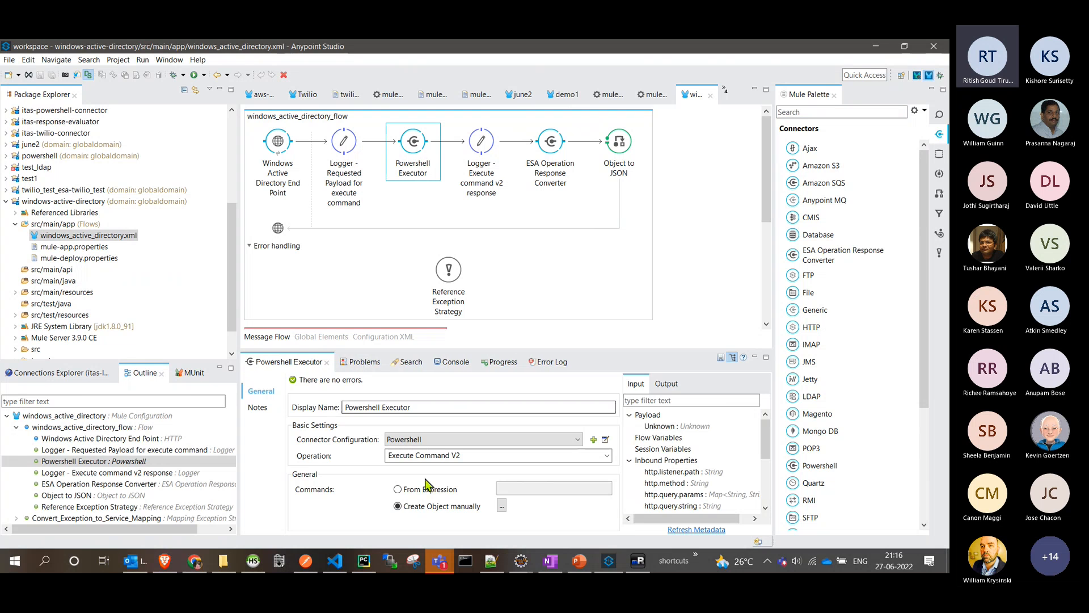
click(501, 505)
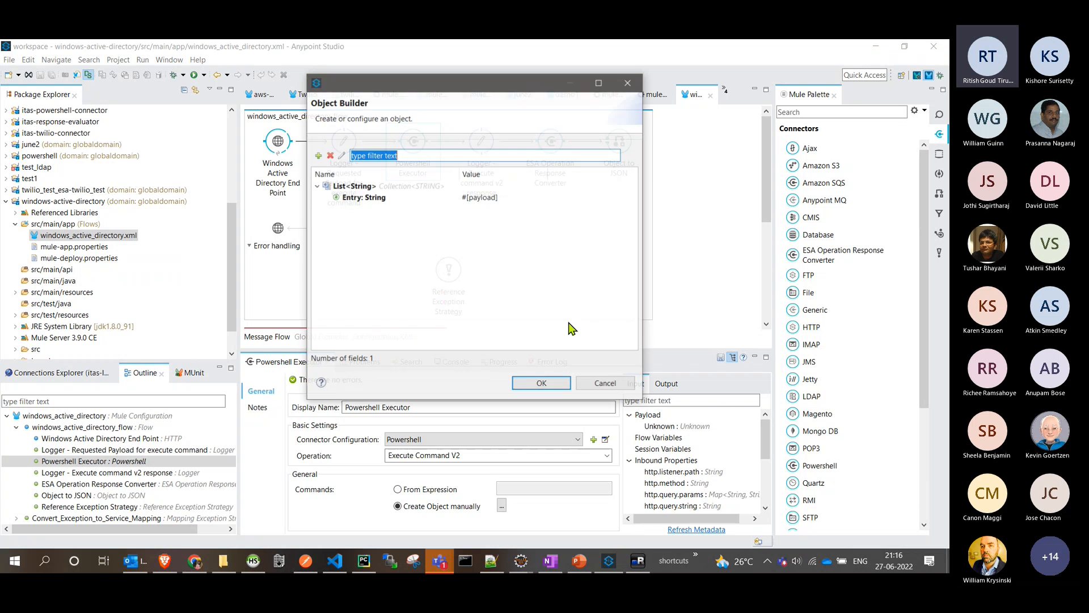
click(498, 197)
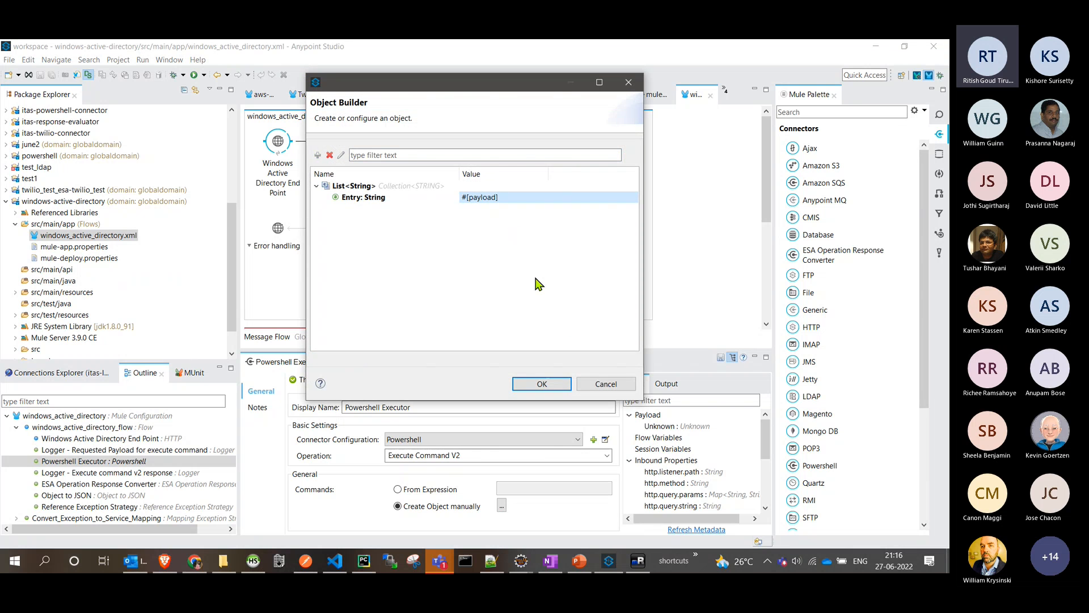
key(Escape)
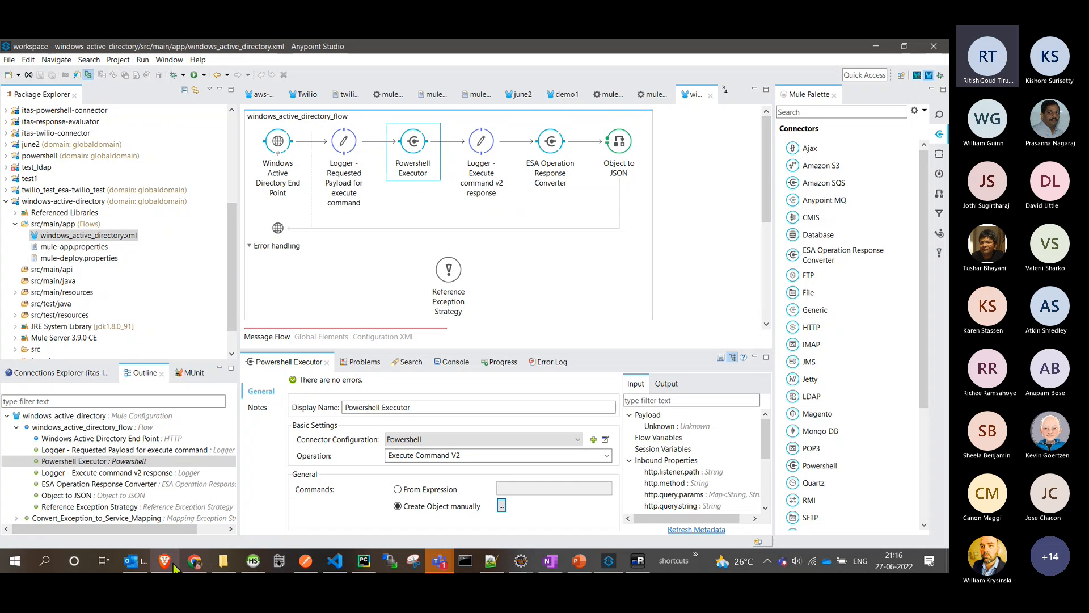
- Switch to the Serviceaide automation site in the browser and reveal its navigation options
click(165, 525)
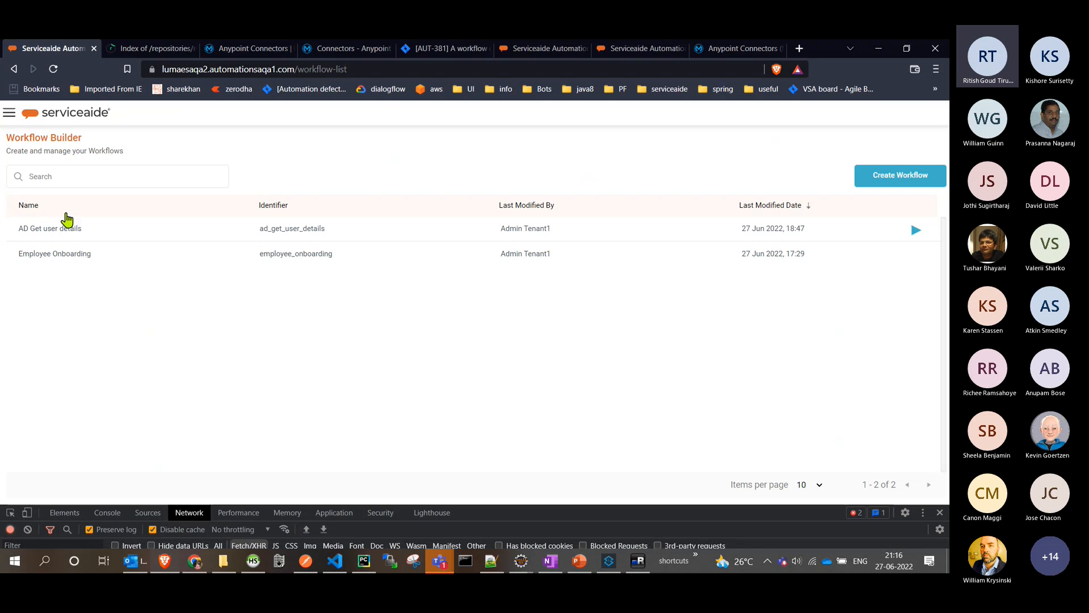
click(9, 115)
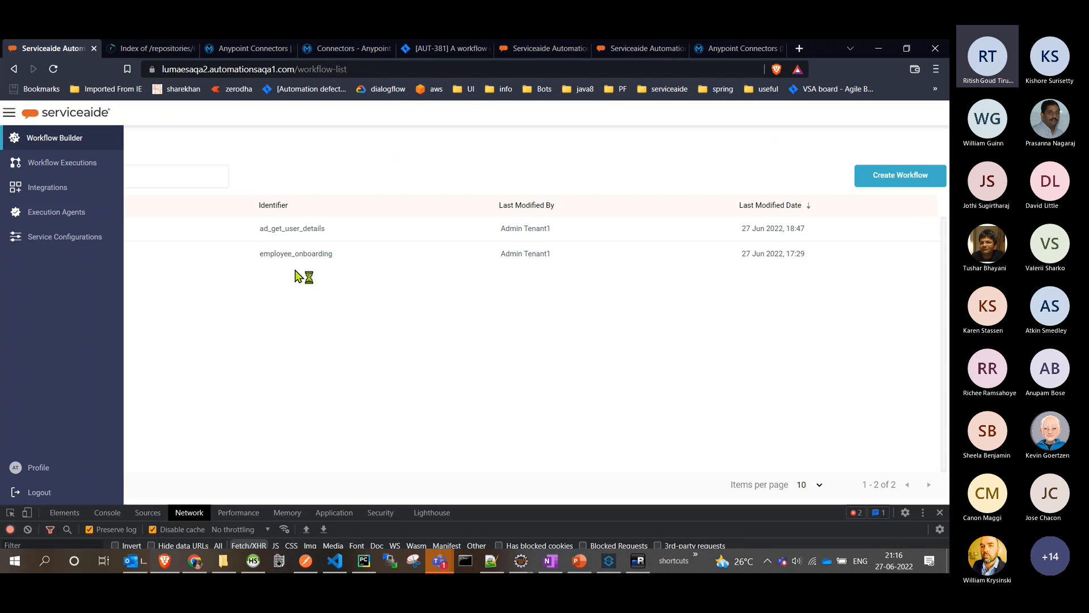
click(607, 564)
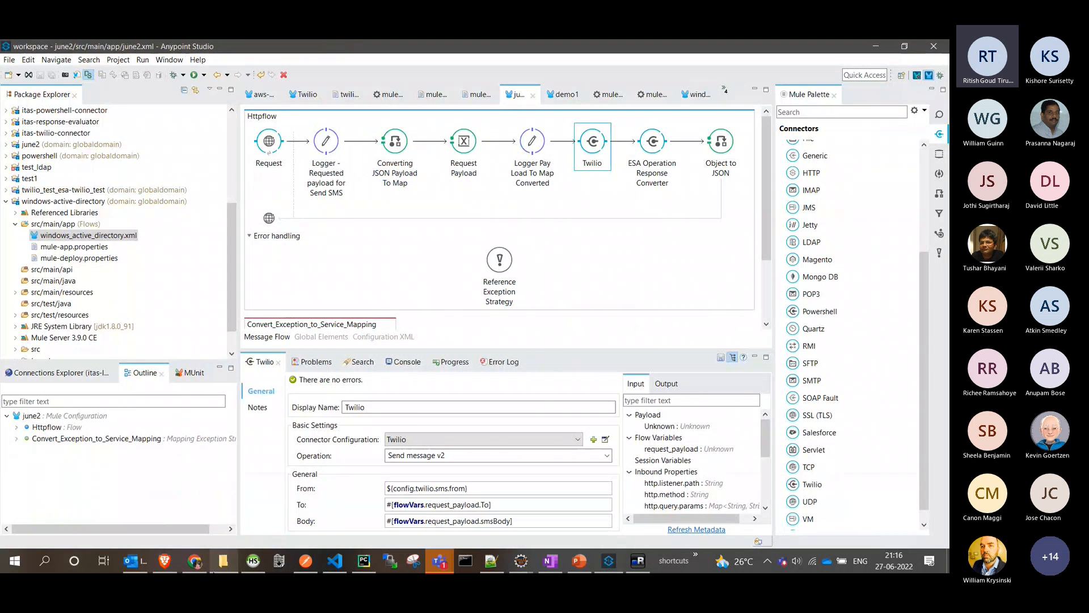
mouse_move(218, 568)
click(224, 508)
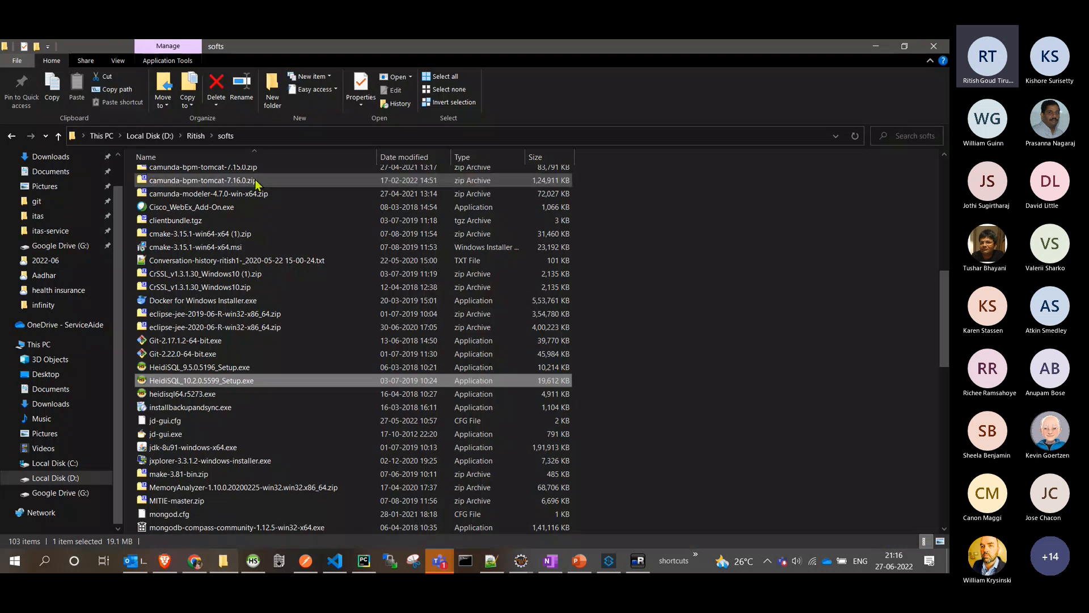
key(alt+Tab)
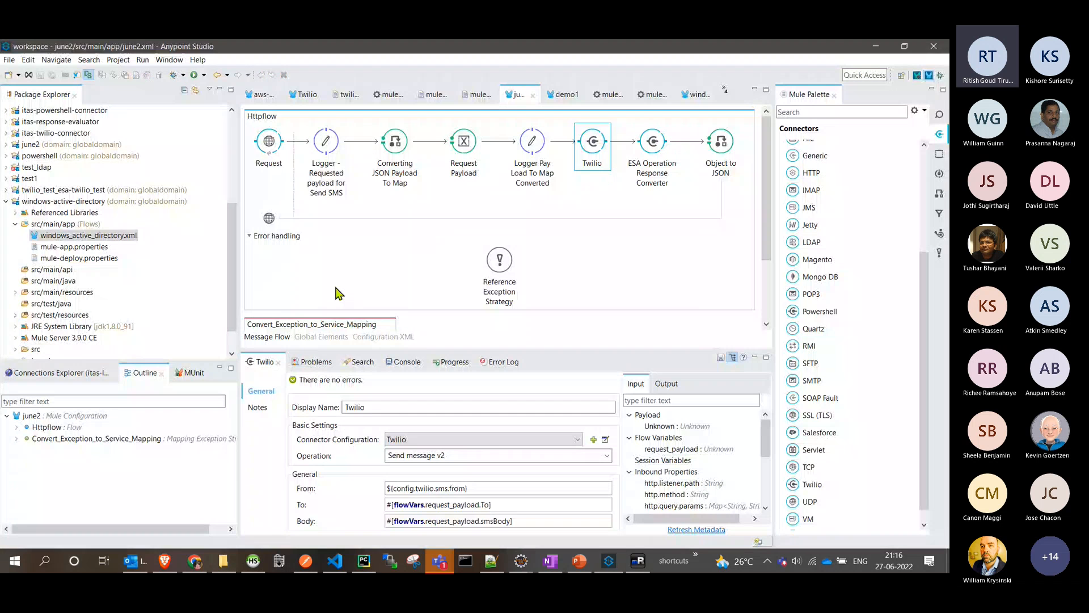
- Switch to the Serviceaide site in the browser, examine the Twilio service configuration's account SID, From and auth token entries, and close it without saving
click(164, 563)
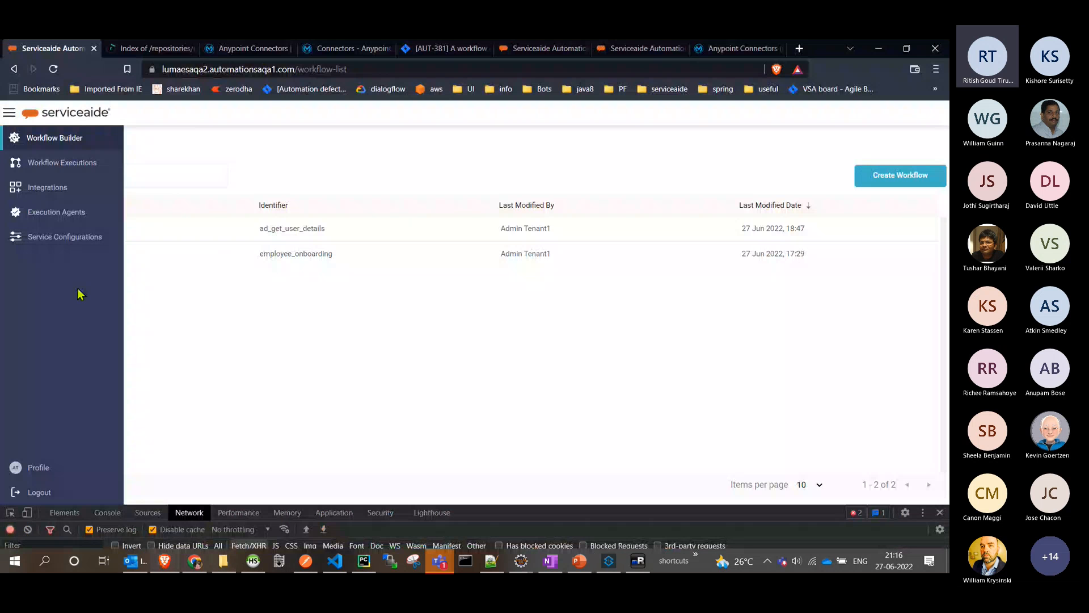
click(65, 236)
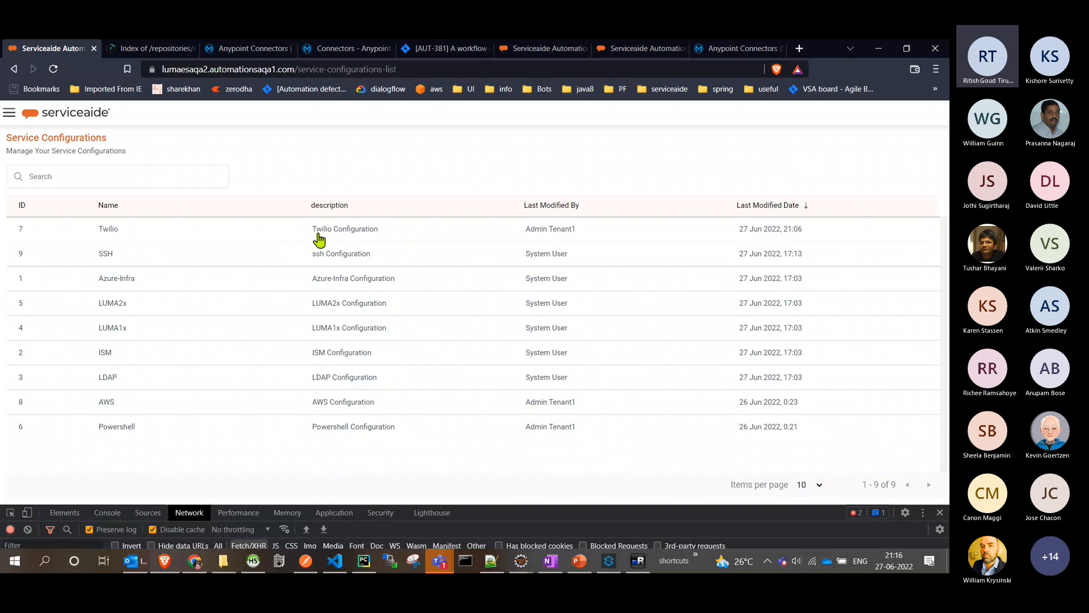
click(345, 231)
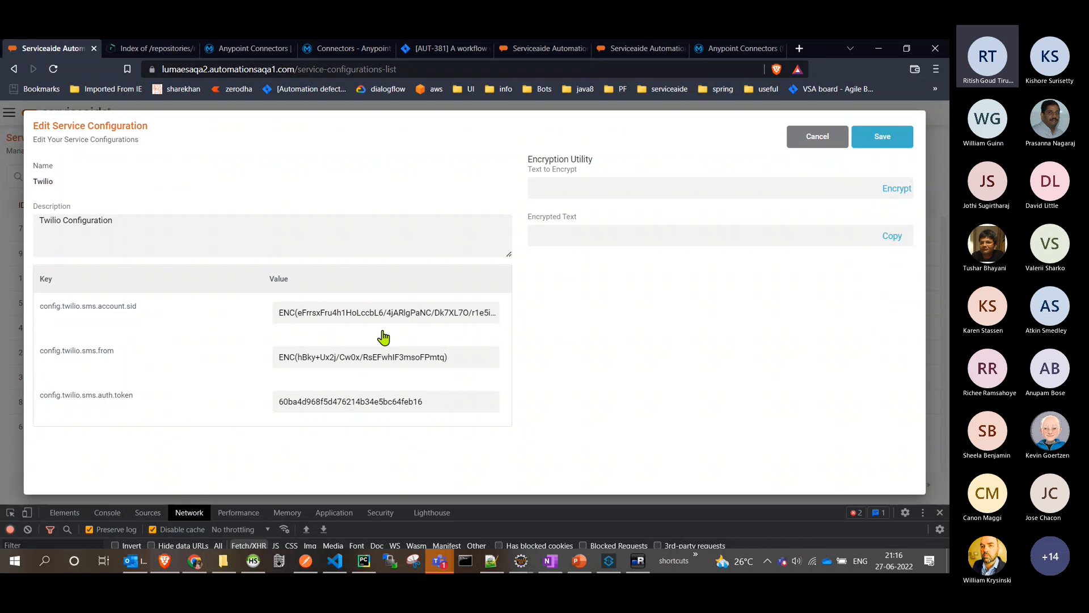
triple_click(362, 313)
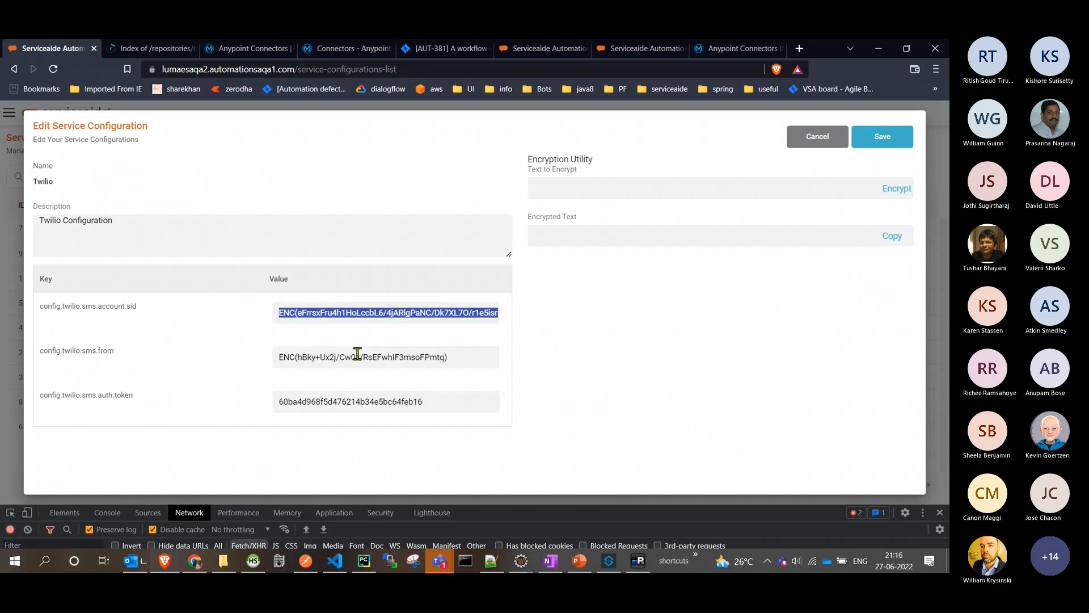
double_click(353, 359)
click(353, 358)
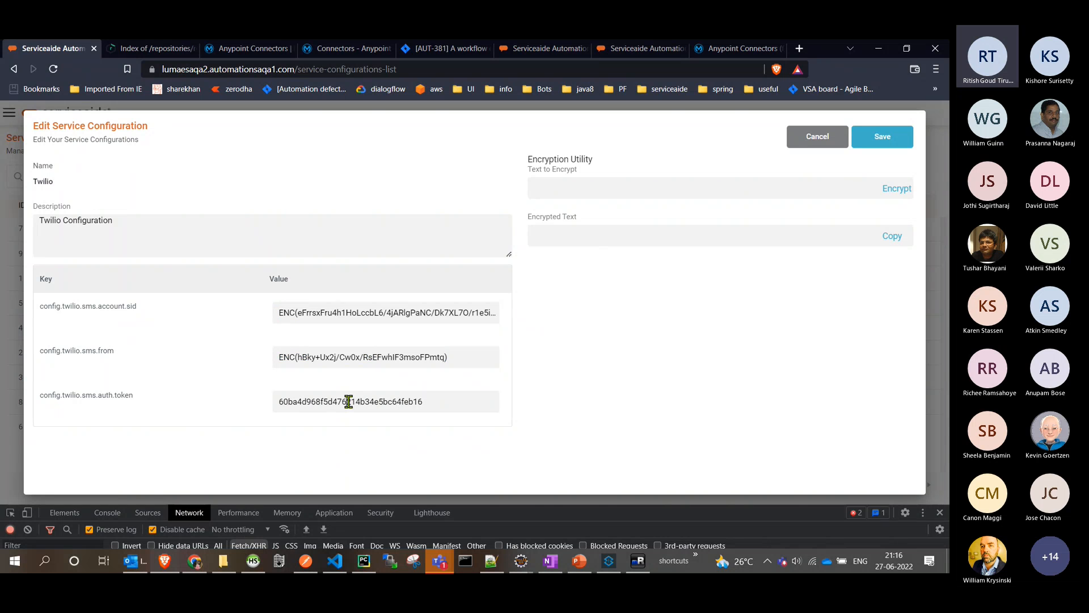
double_click(348, 401)
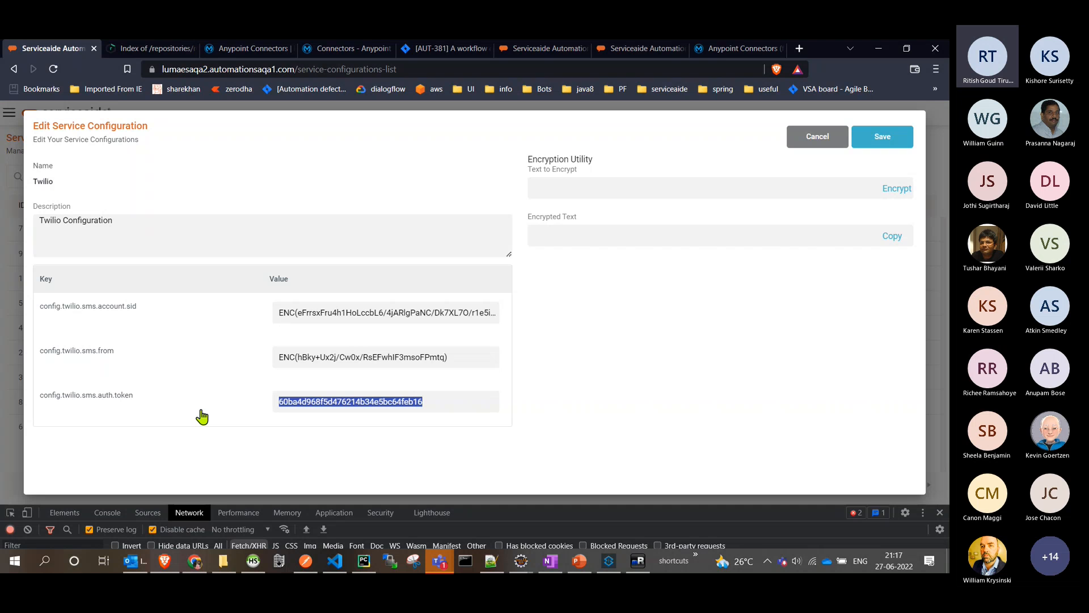
click(832, 140)
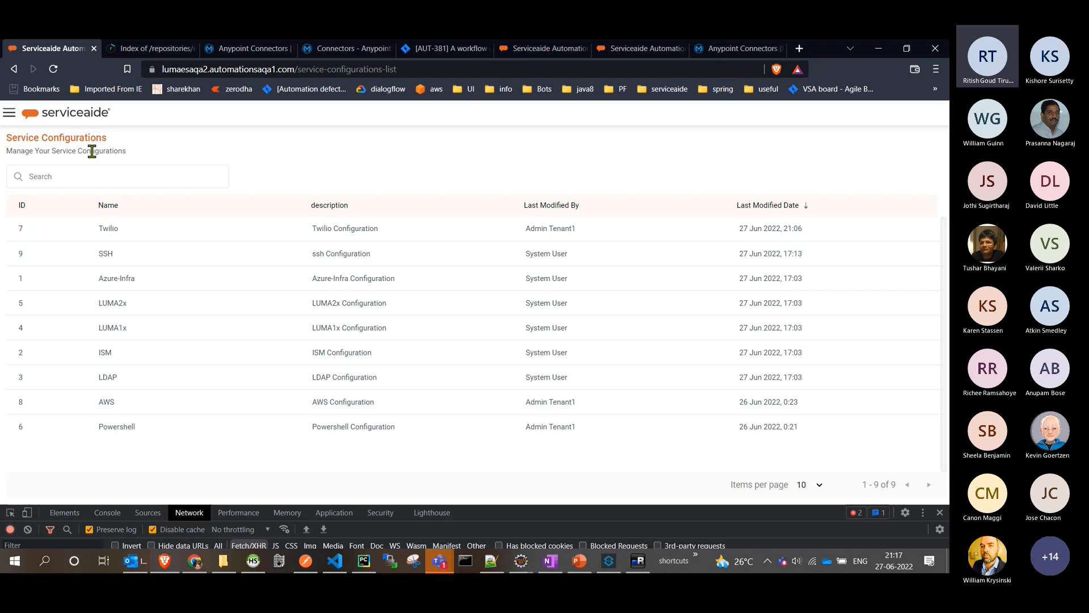
- Start creating a new connected app in Integrations and name it "twilio demo"
click(9, 115)
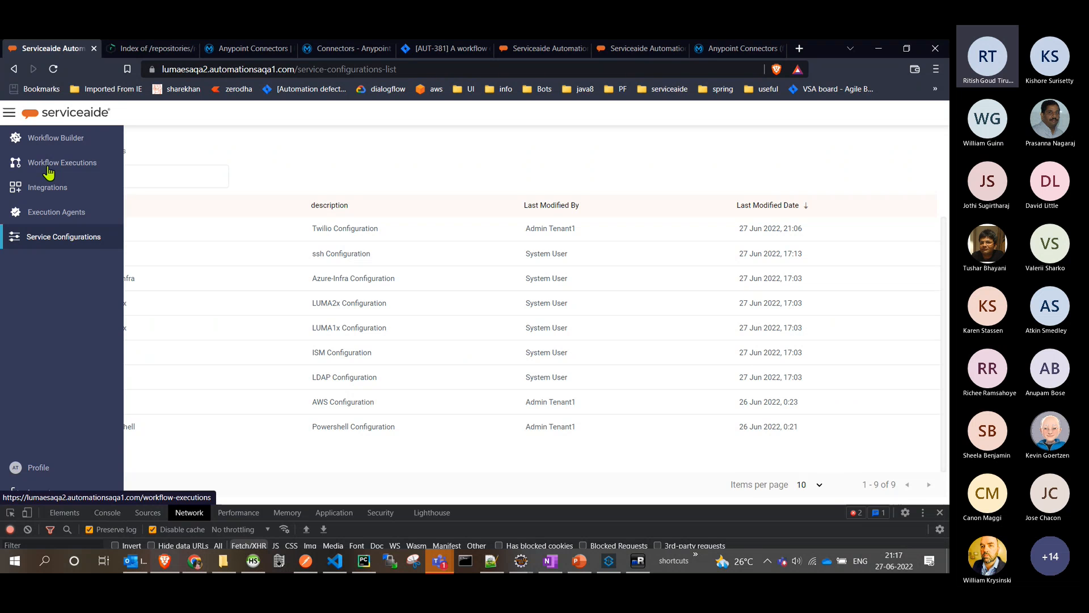
click(58, 198)
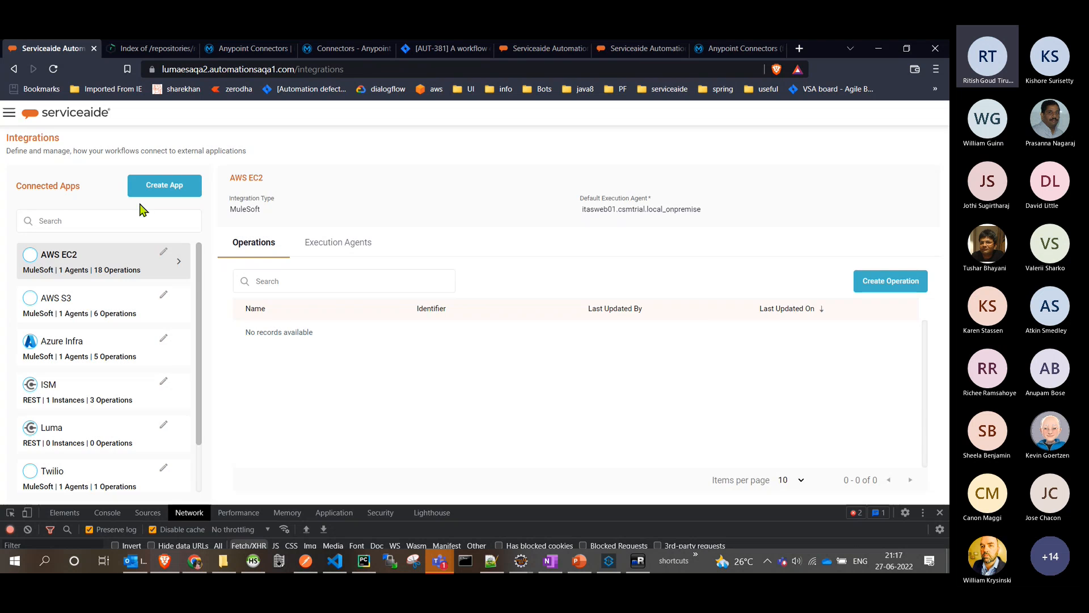
click(167, 187)
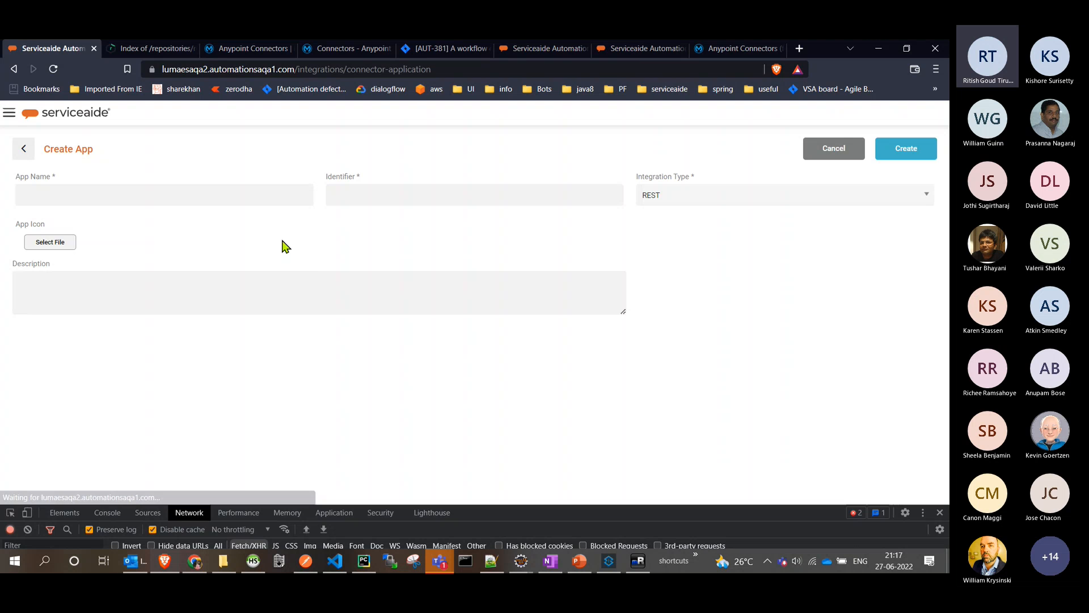
click(186, 190)
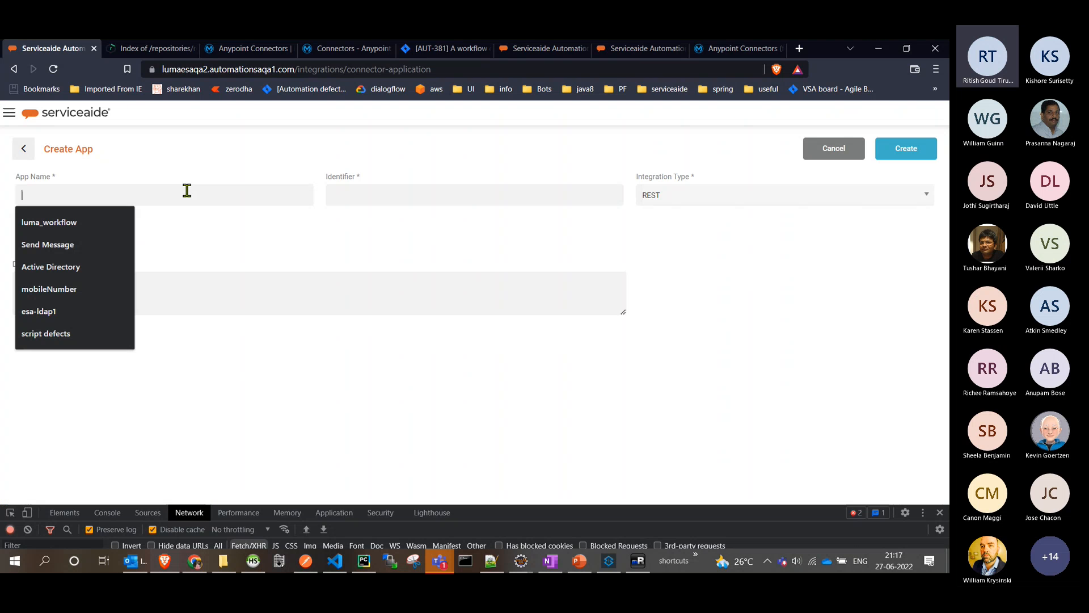
text(tiwi)
text(l)
key(BackSpace)
key(BackSpace)
key(BackSpace)
key(BackSpace)
text(wili)
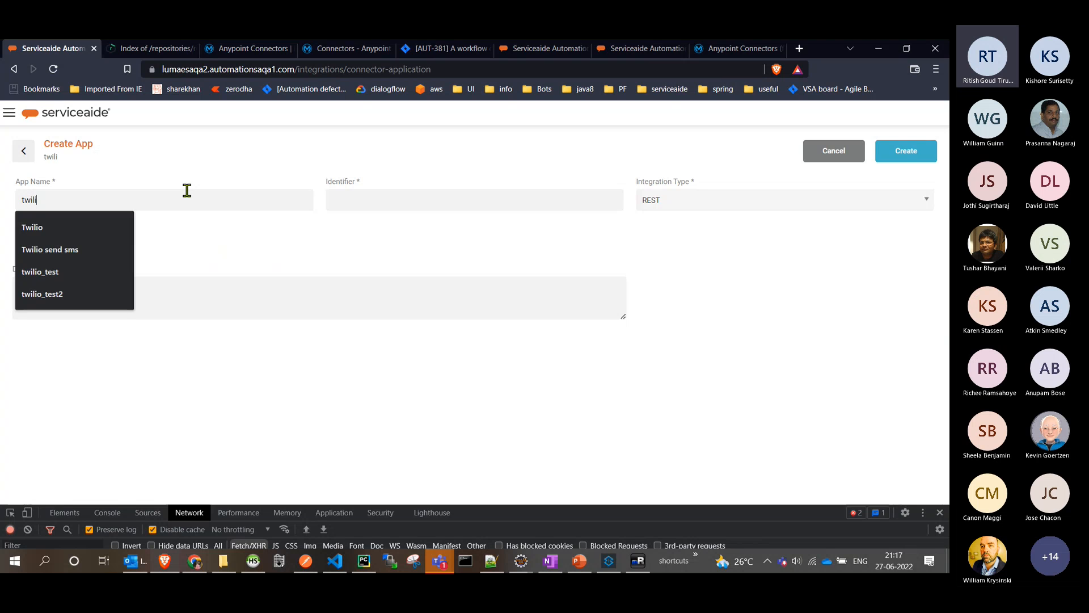
text(o demo)
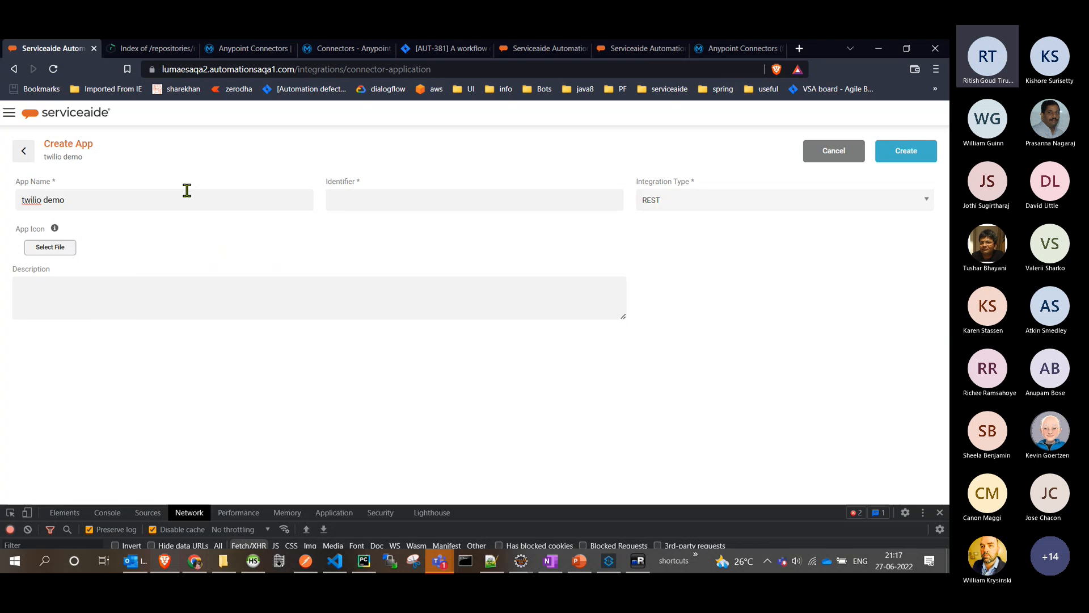
- Set the app's integration type to MuleSoft and choose esa-twilio_test.zip as its app package
click(696, 204)
click(697, 230)
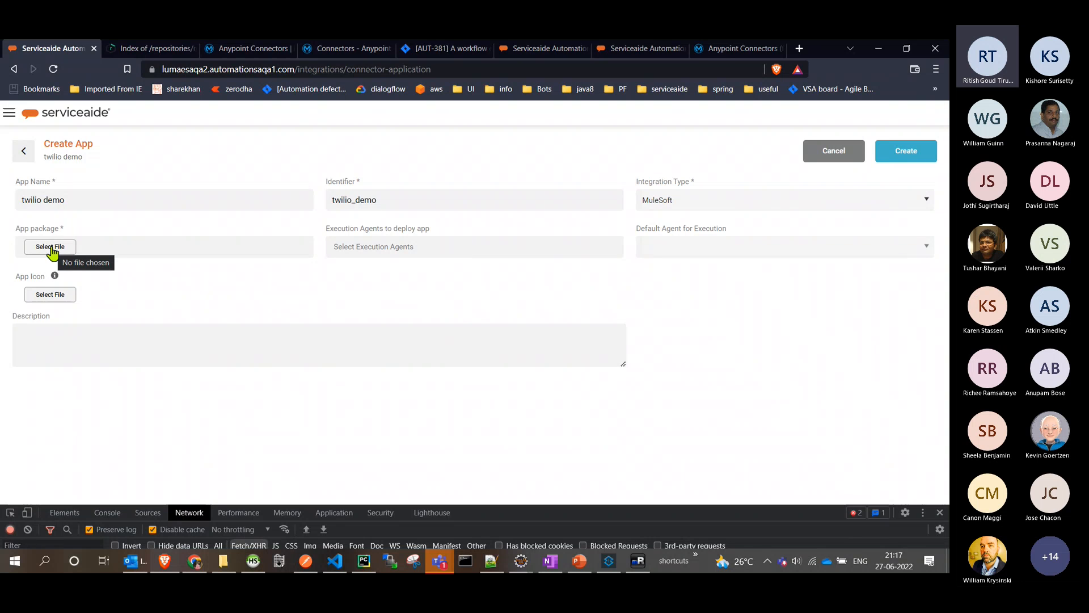
click(50, 247)
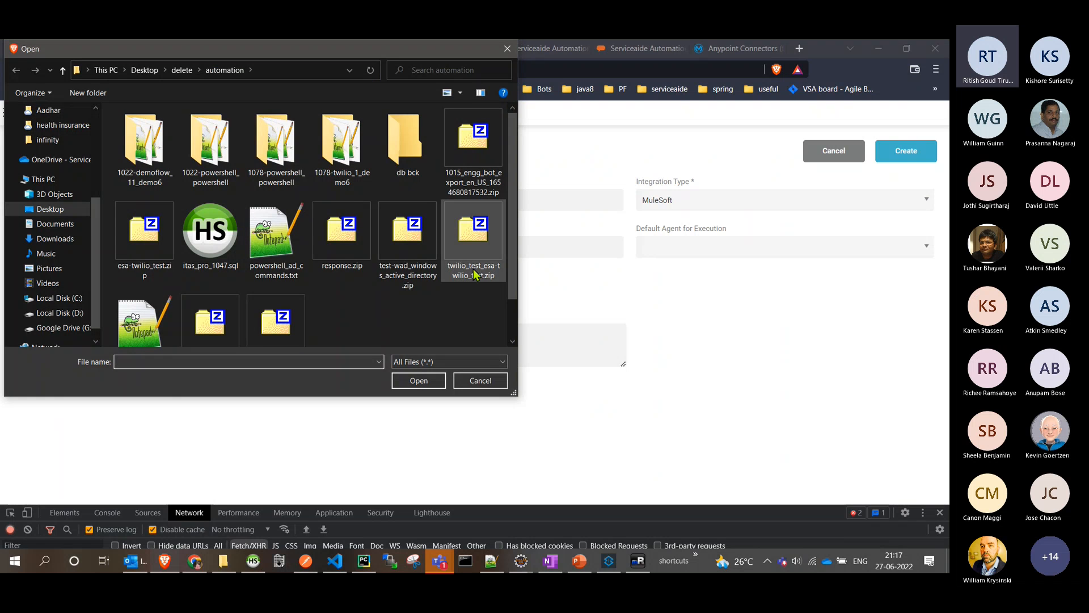
double_click(147, 253)
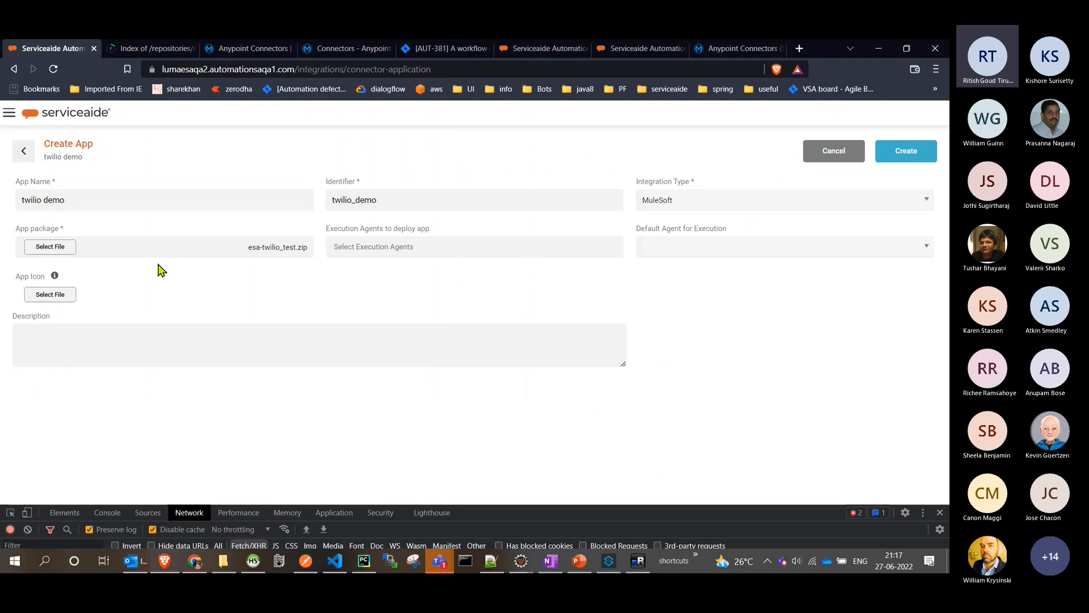
- Select Cloud as the execution agent to deploy the app and as the default agent for execution
click(445, 251)
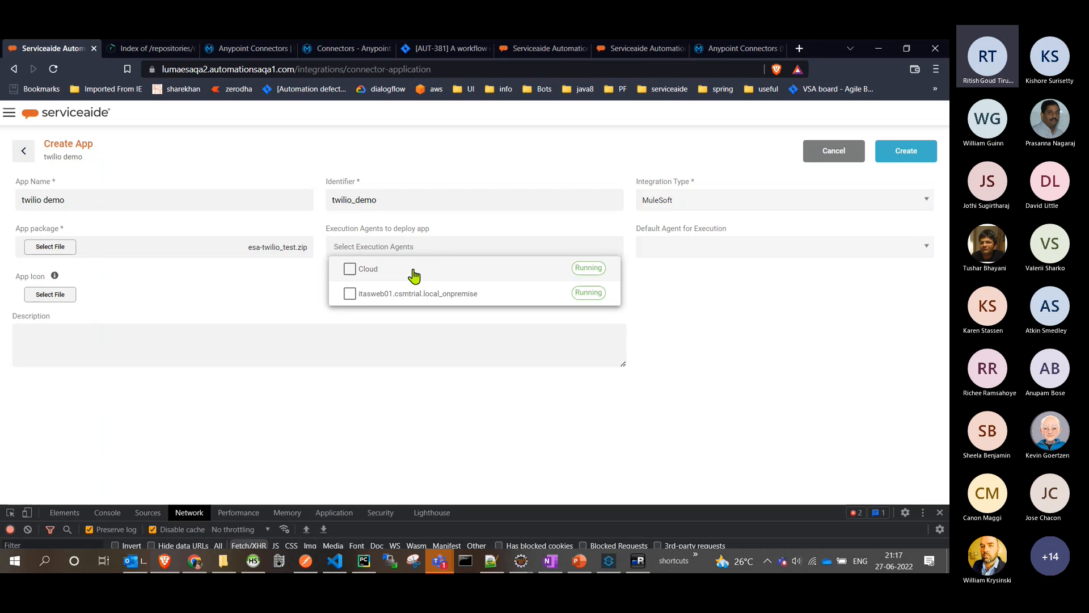
click(414, 275)
click(385, 246)
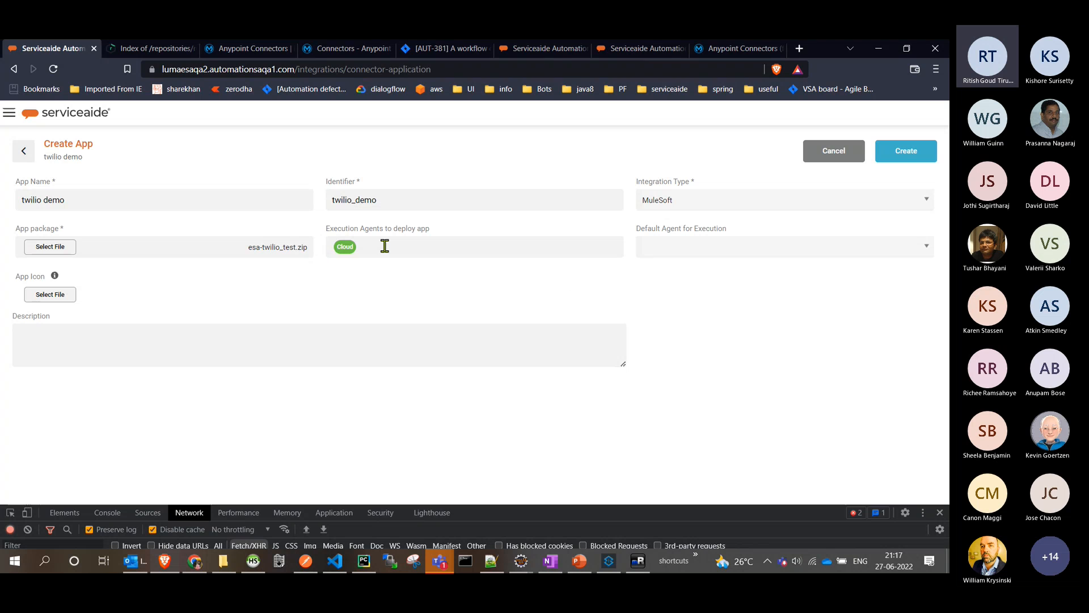
click(729, 256)
click(722, 262)
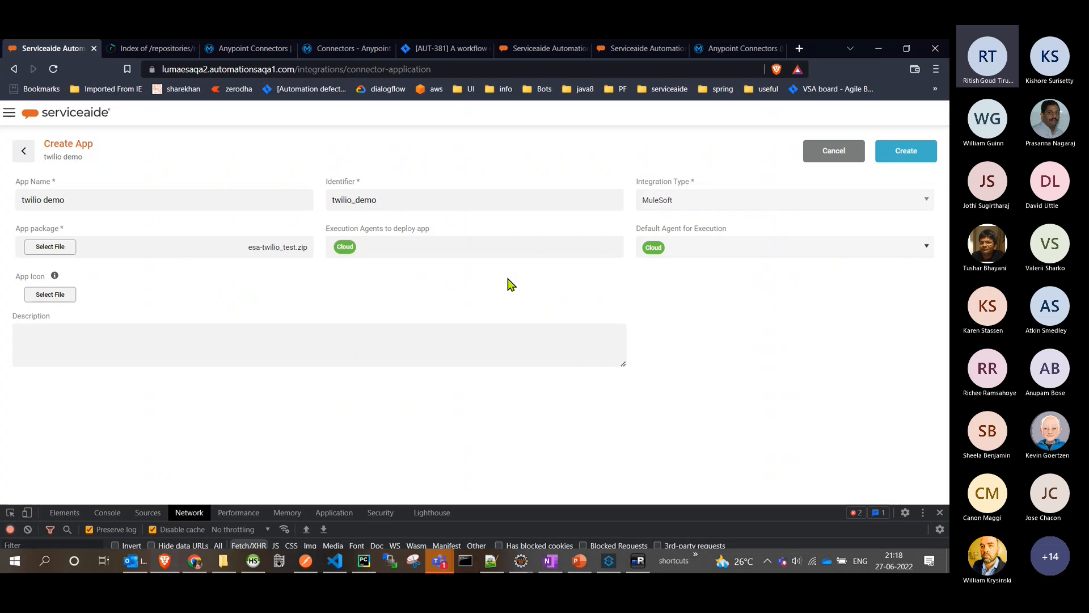
- Create the twilio demo app and start a new operation in it named Send Message
click(894, 156)
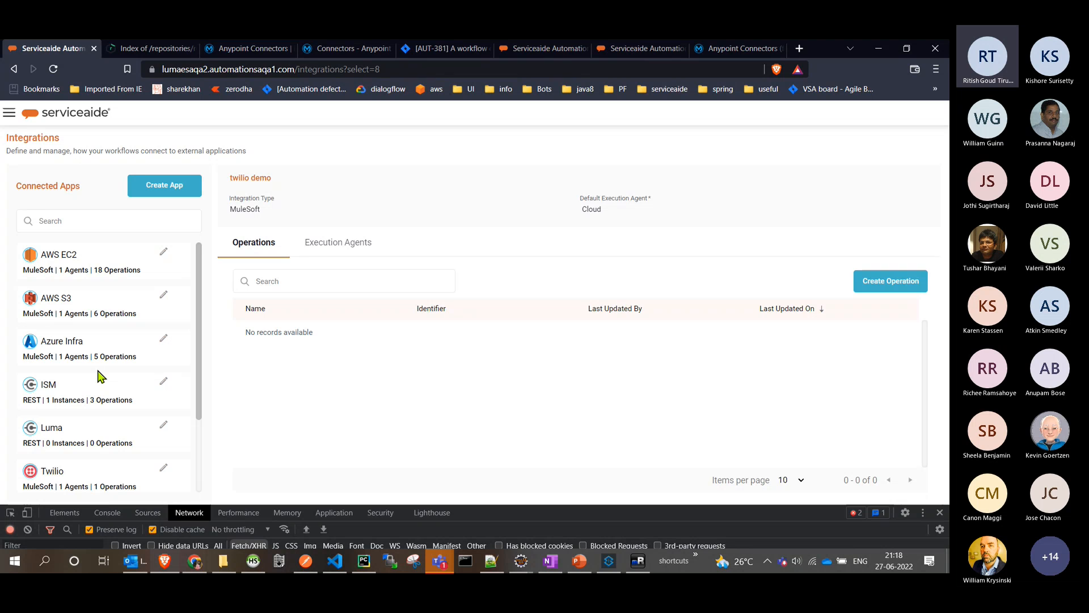
scroll(99, 376, down, 2)
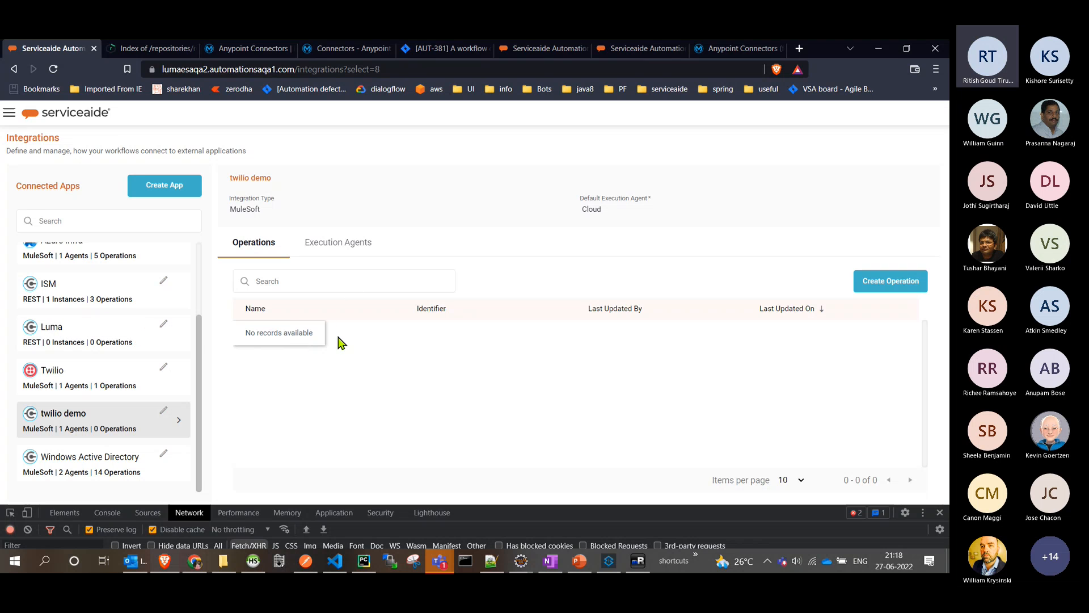
click(874, 290)
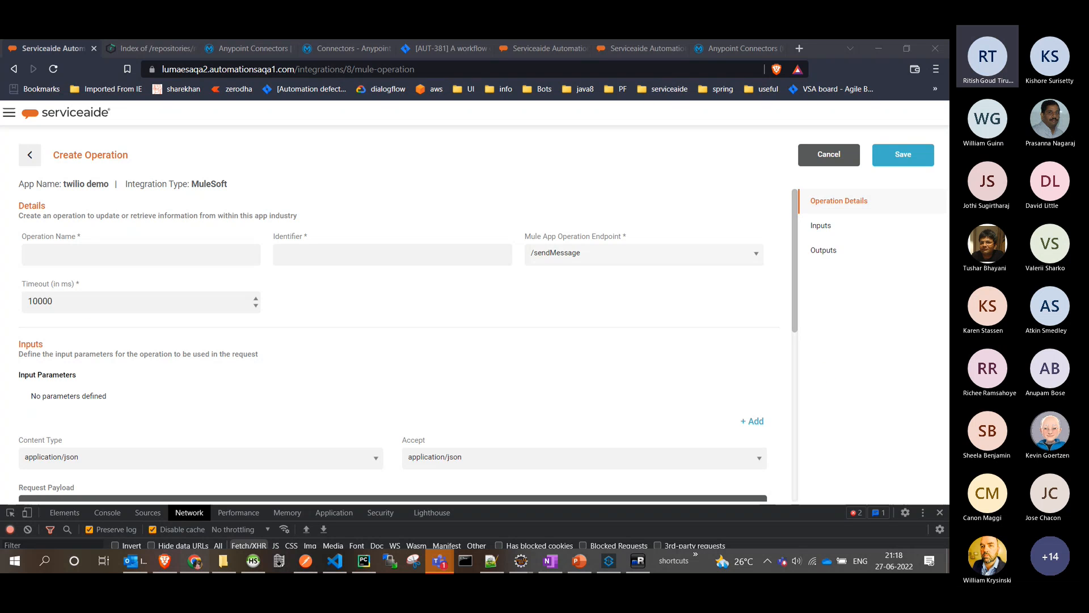
click(138, 250)
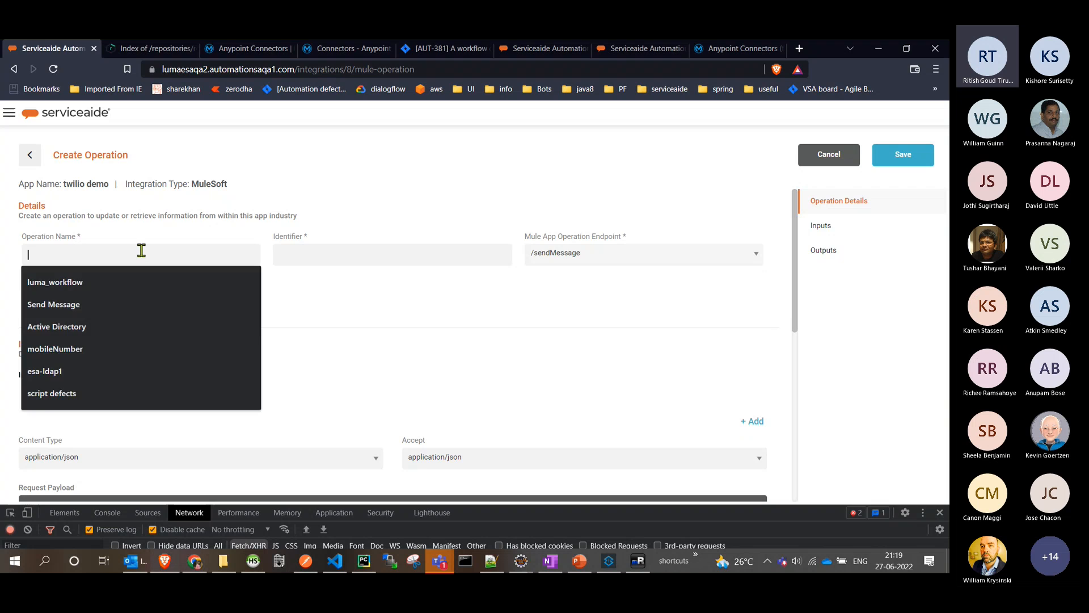
click(56, 301)
click(400, 284)
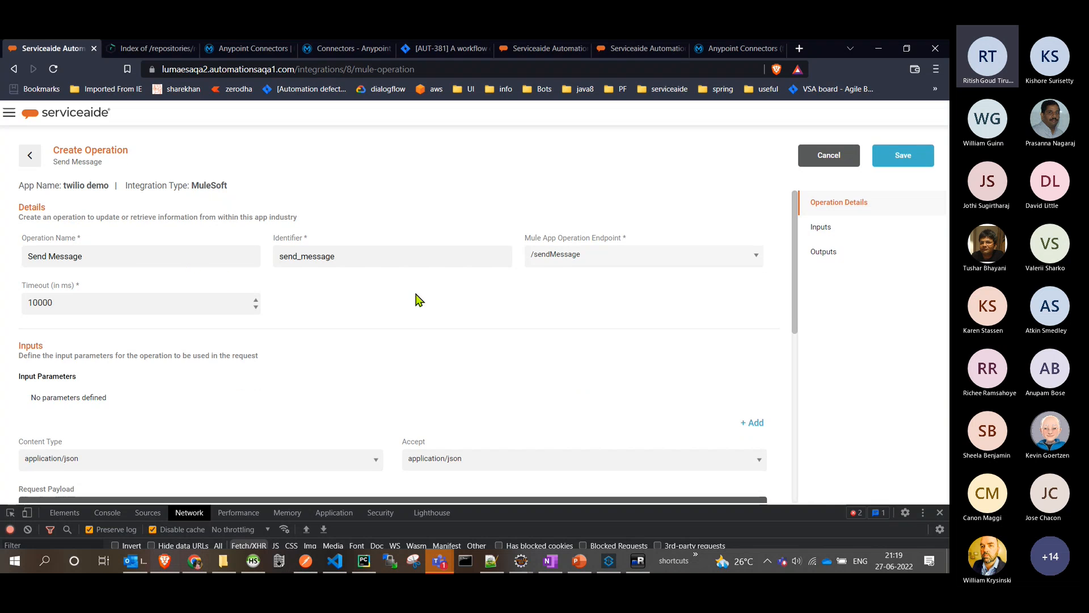
- Review the operation's Mule endpoint options and compare them with the Twilio Send Message listener's path in twilio_test_esa-twilio_test's Twilio.xml in Anypoint Studio, returning to the browser
click(605, 265)
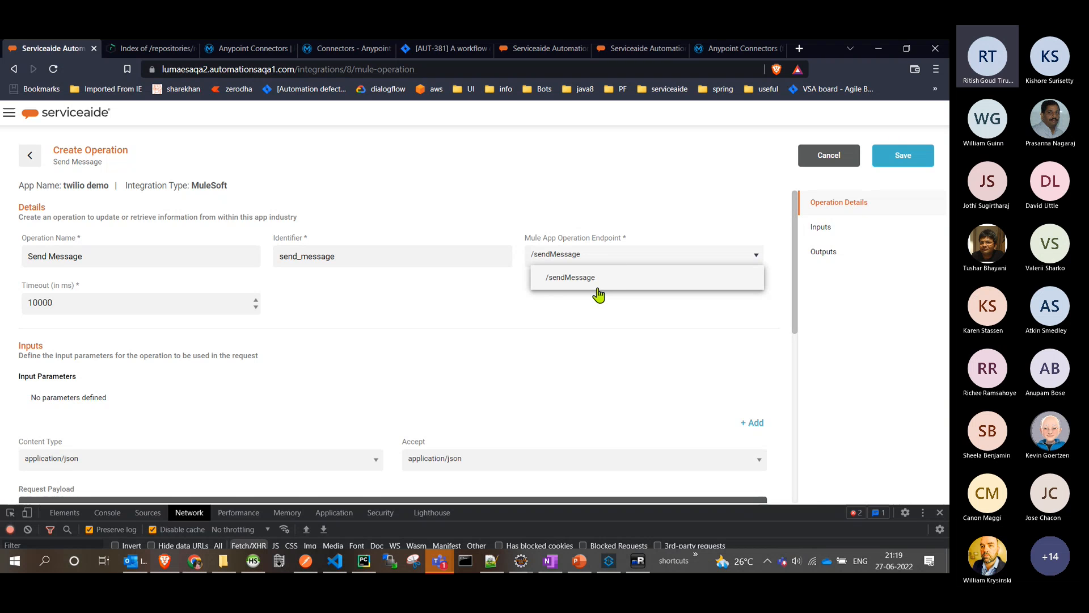
click(522, 562)
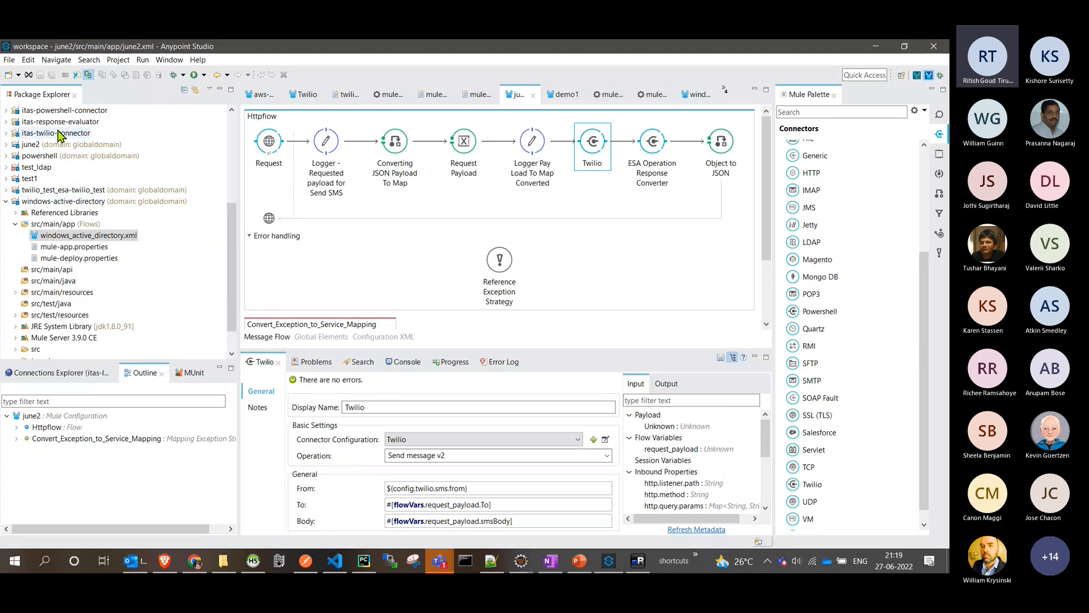
double_click(51, 202)
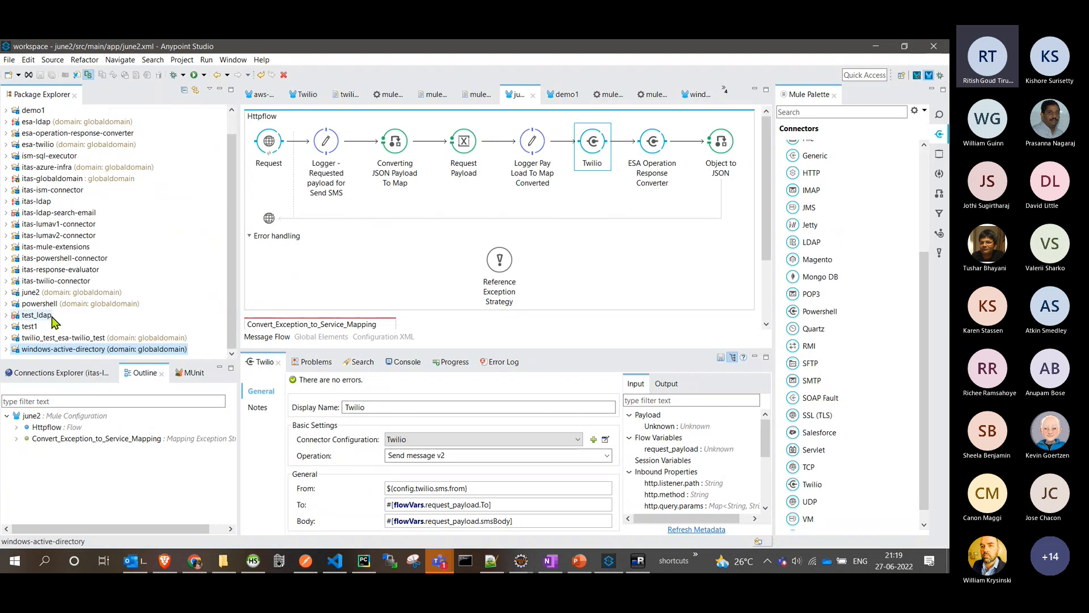
click(44, 338)
double_click(43, 339)
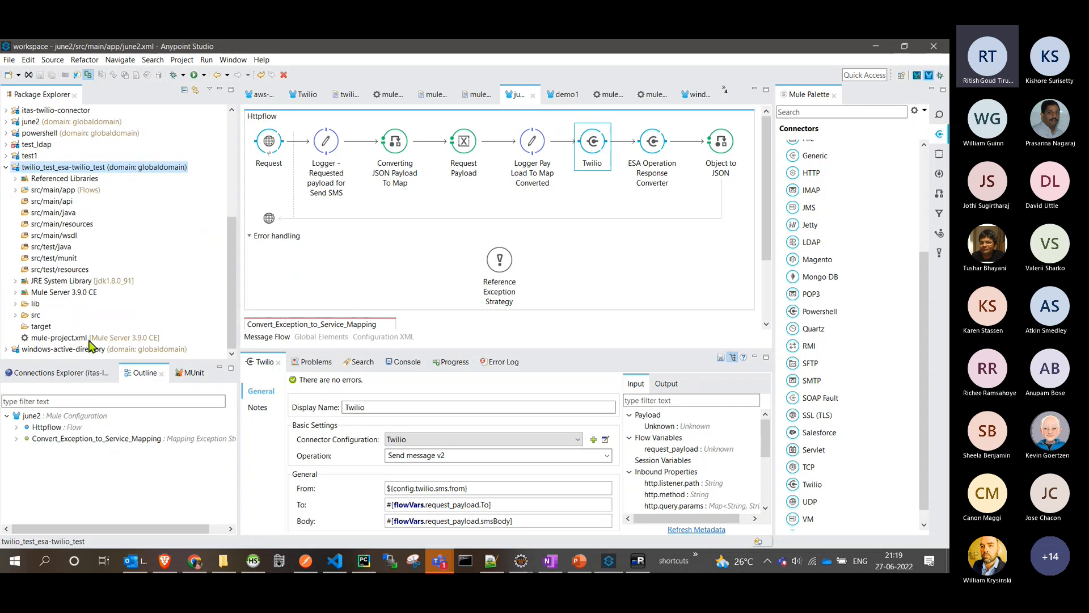
double_click(51, 189)
double_click(46, 202)
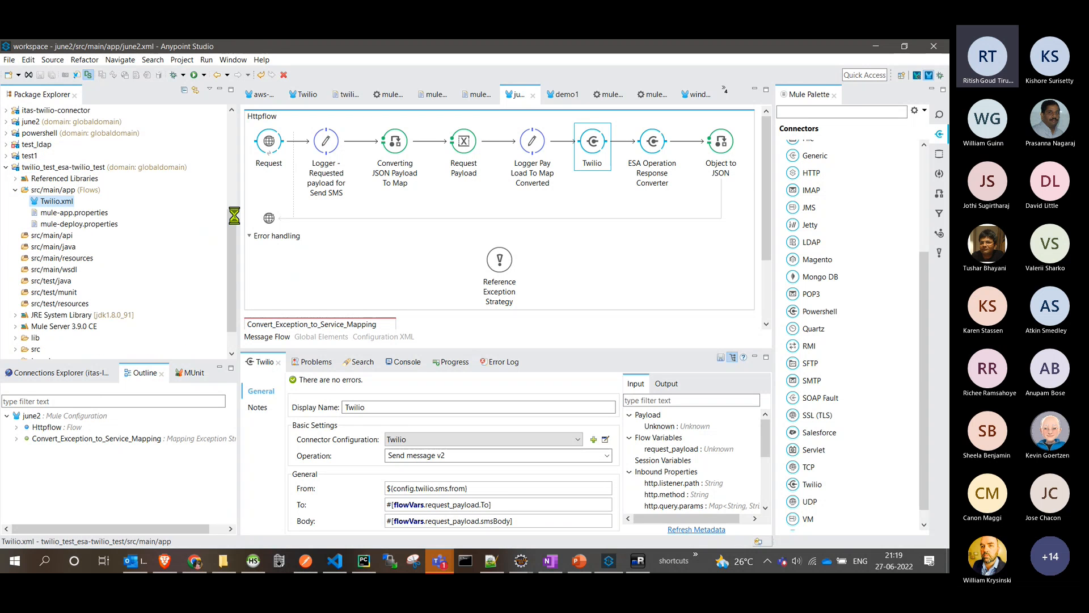
click(302, 222)
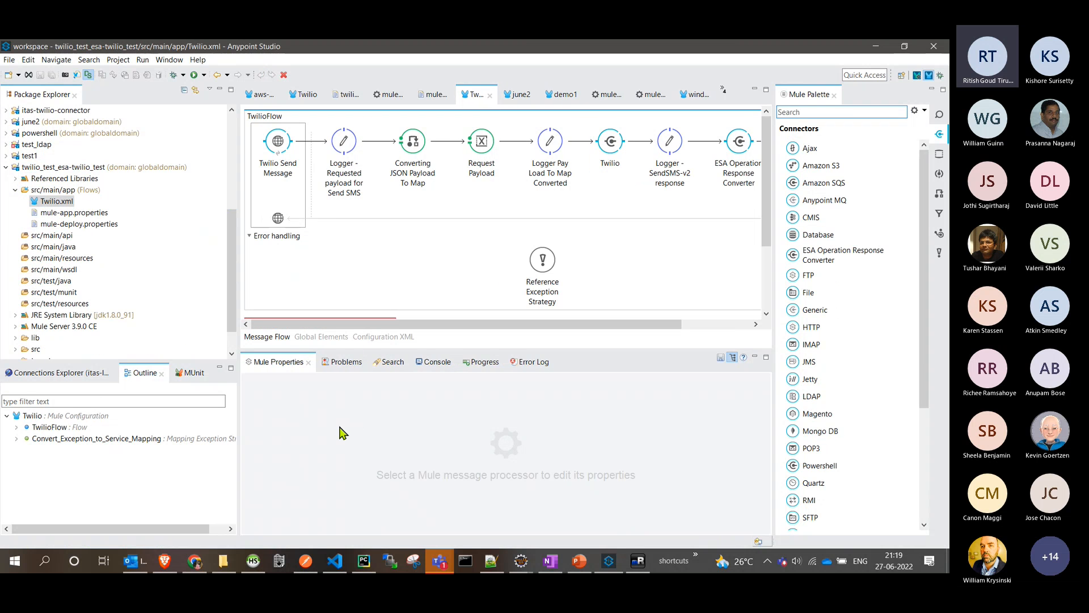
double_click(416, 475)
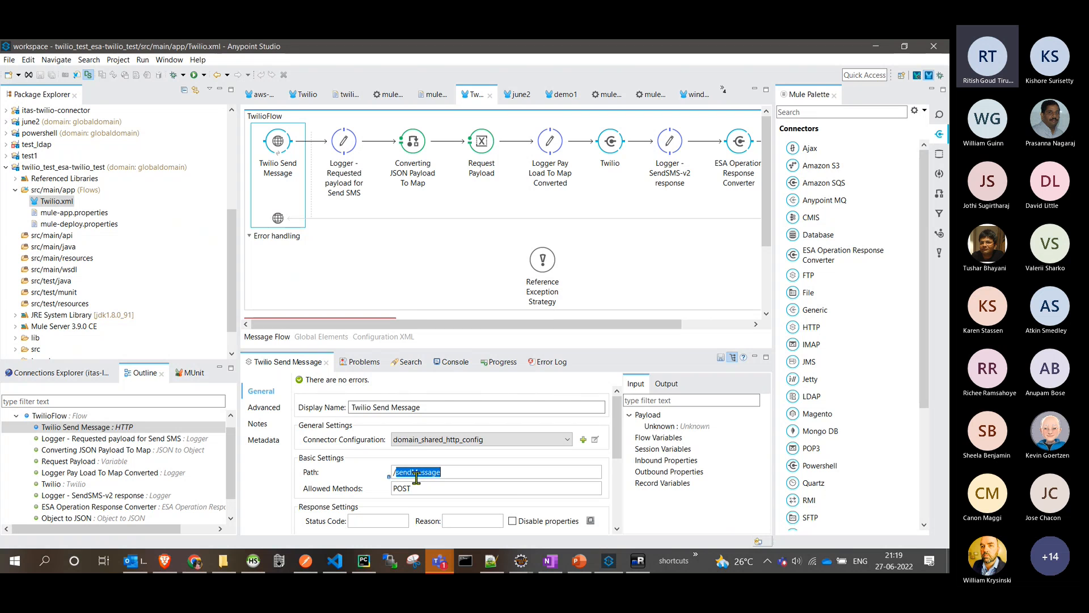
key(alt+Tab)
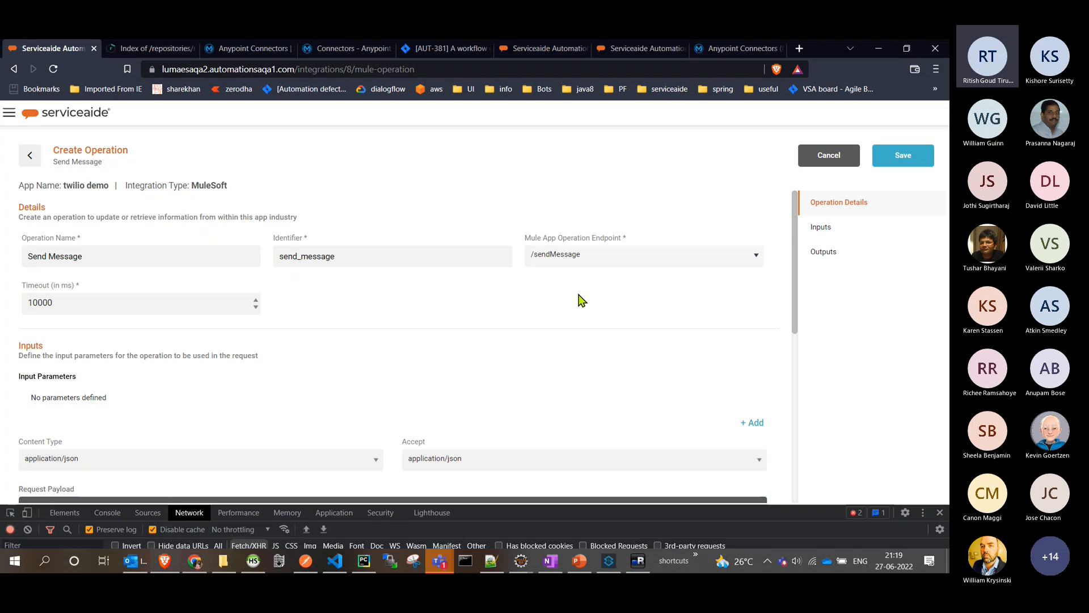
- Fill the operation's request payload with JSON that maps smsBody to ${message} and To to ${to_number}
click(256, 300)
click(256, 301)
scroll(397, 369, down, 3)
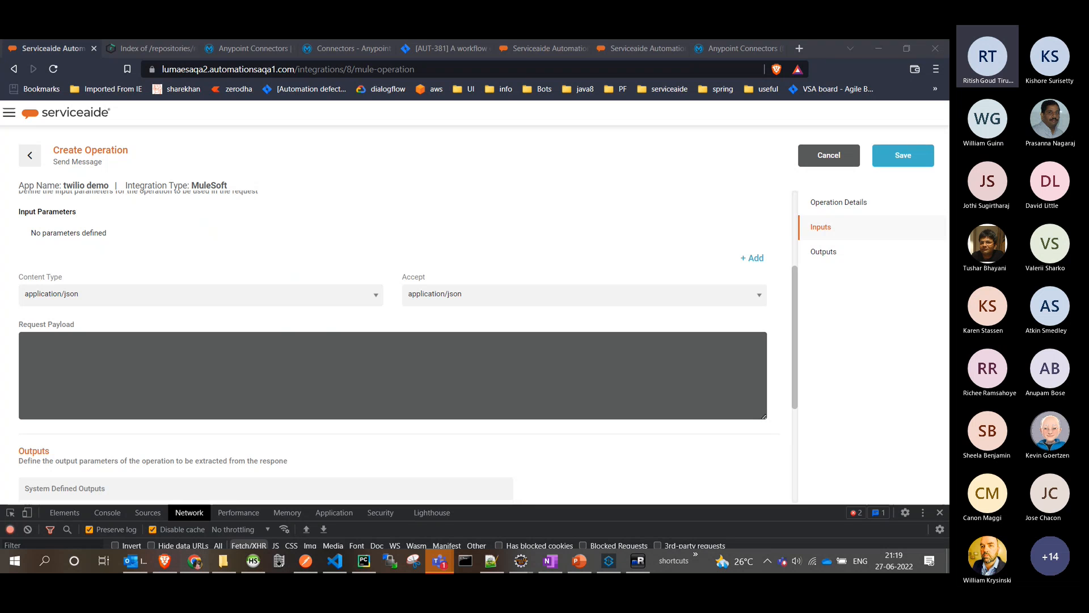
click(282, 382)
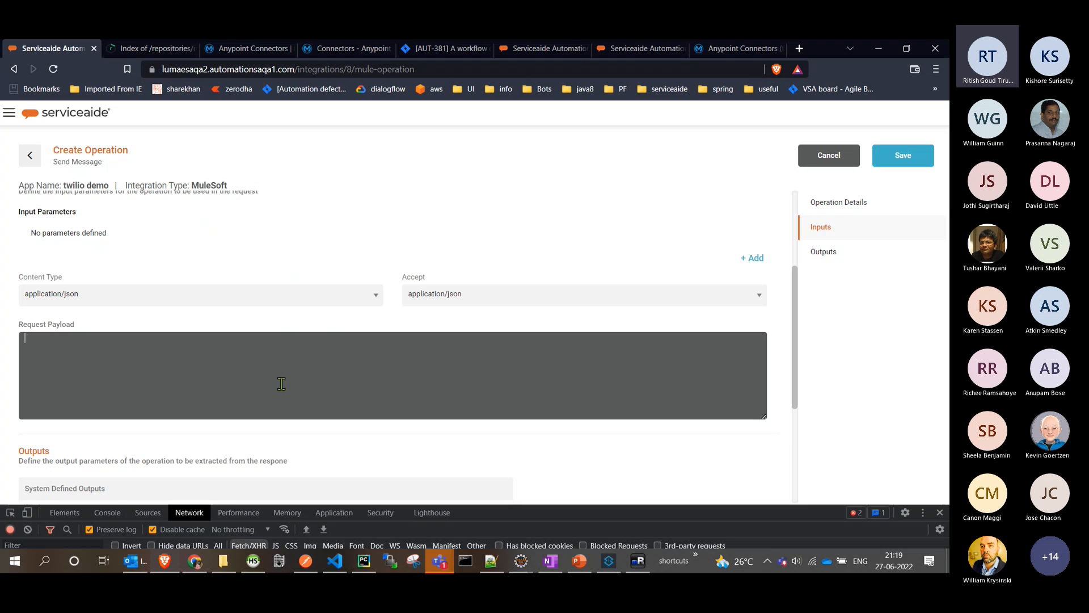
text({     "smsBody": "${message}",     "To": "${to_number}" })
- Add a required input parameter named message, matching the payload variable, with the data type TEXT
double_click(89, 349)
key(ctrl+c)
click(753, 258)
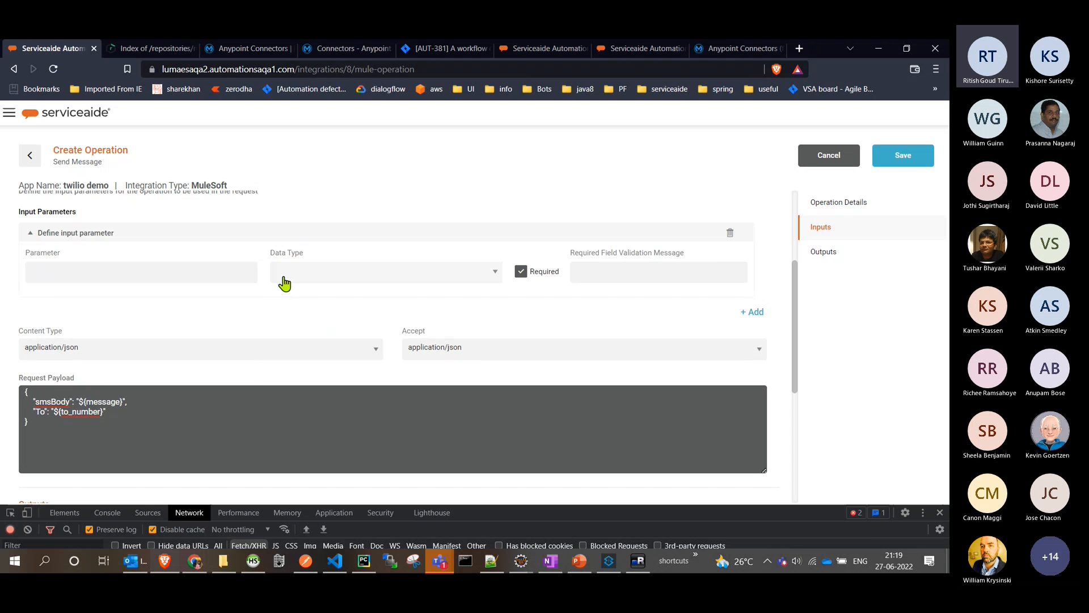
click(160, 272)
key(ctrl+v)
click(318, 277)
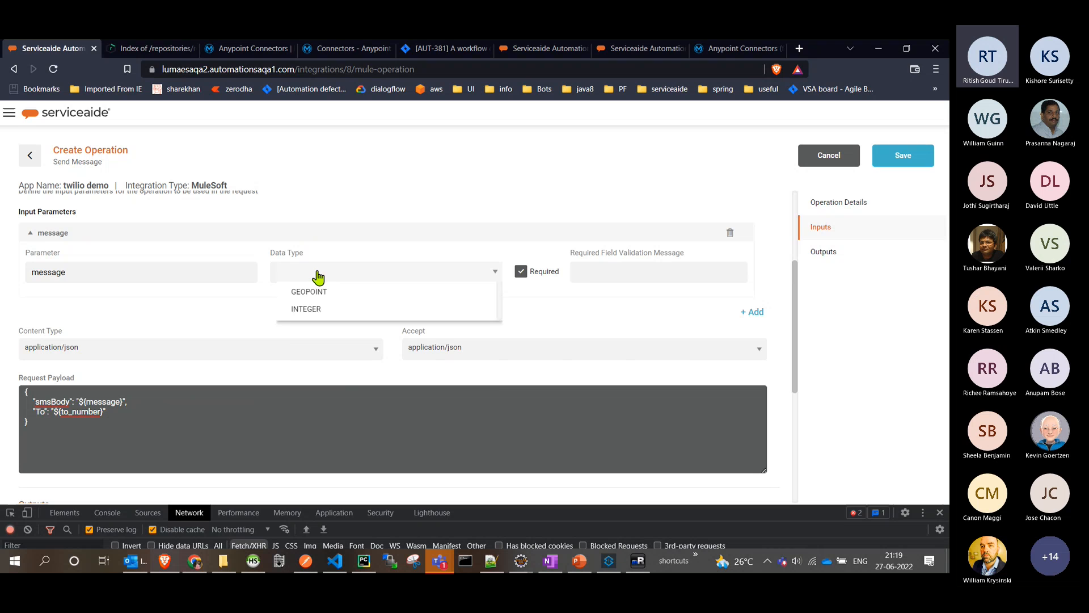
scroll(335, 376, down, 2)
click(334, 397)
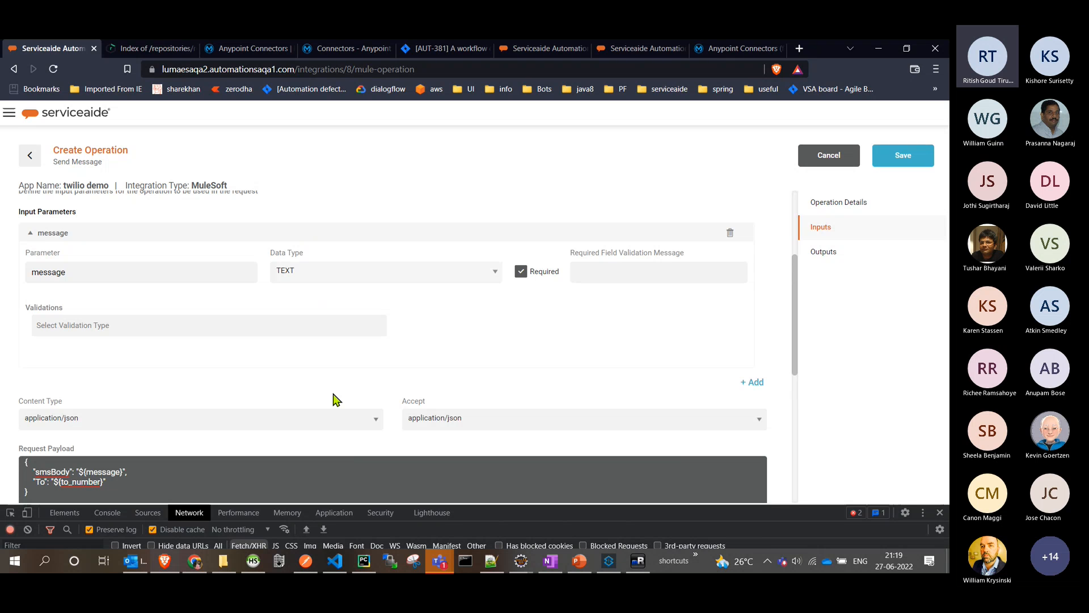
- Set the message parameter's required field validation message to "message is required"
click(609, 273)
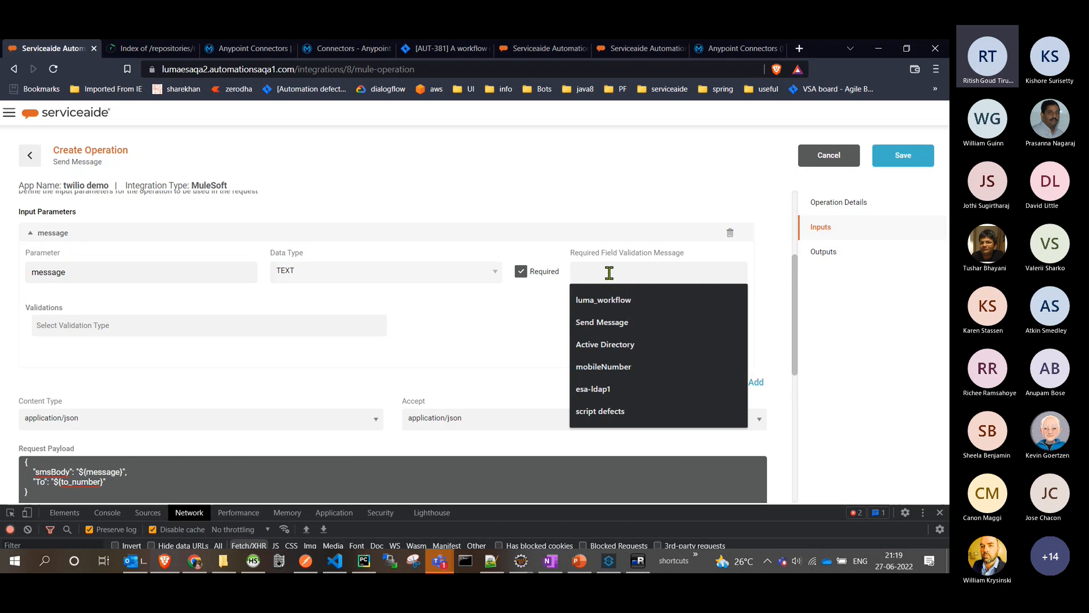
key(ctrl+v)
text(is re)
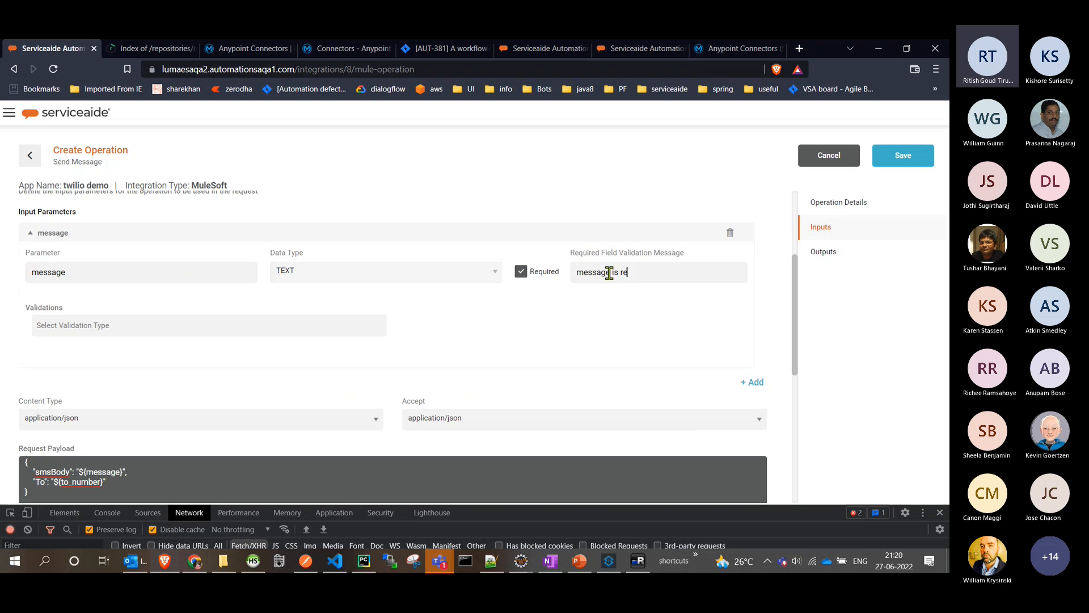
text(quired)
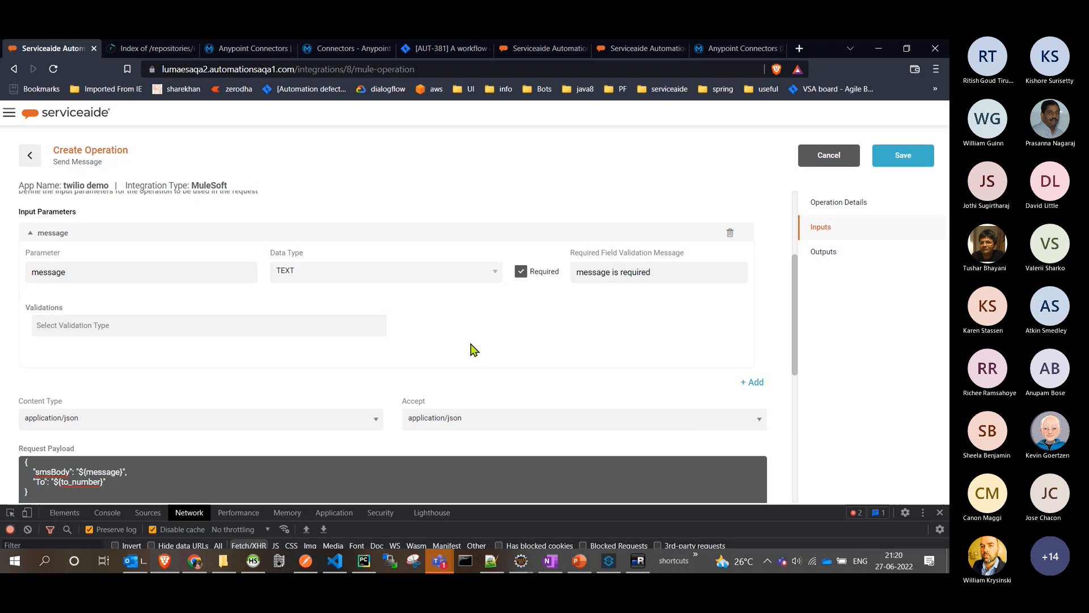
scroll(474, 349, down, 3)
scroll(96, 272, up, 3)
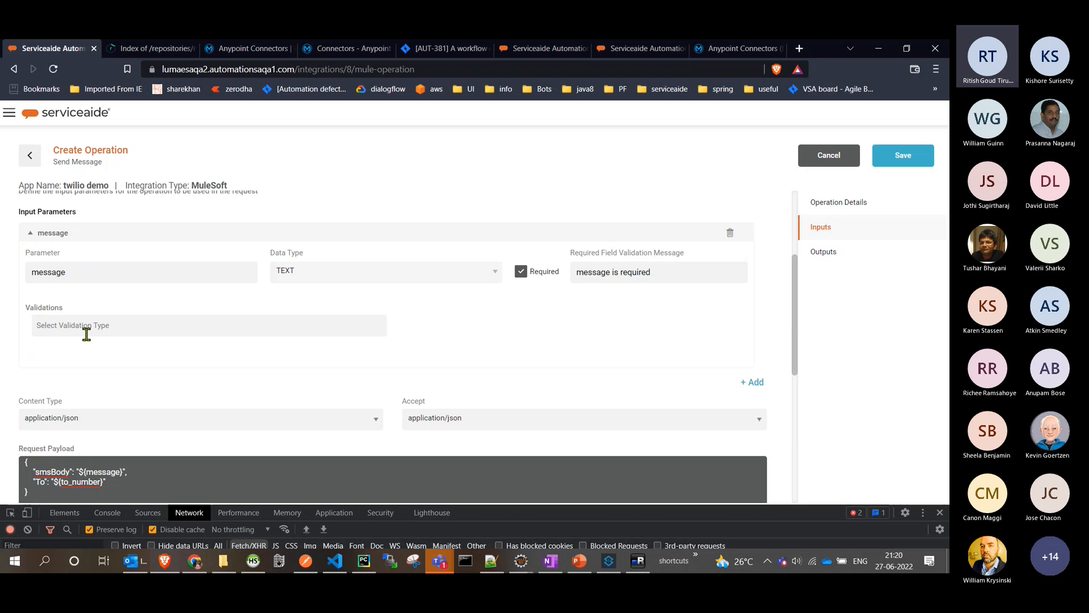
- Add a second required input parameter named to_number, matching the payload variable, with the data type TEXT
click(759, 383)
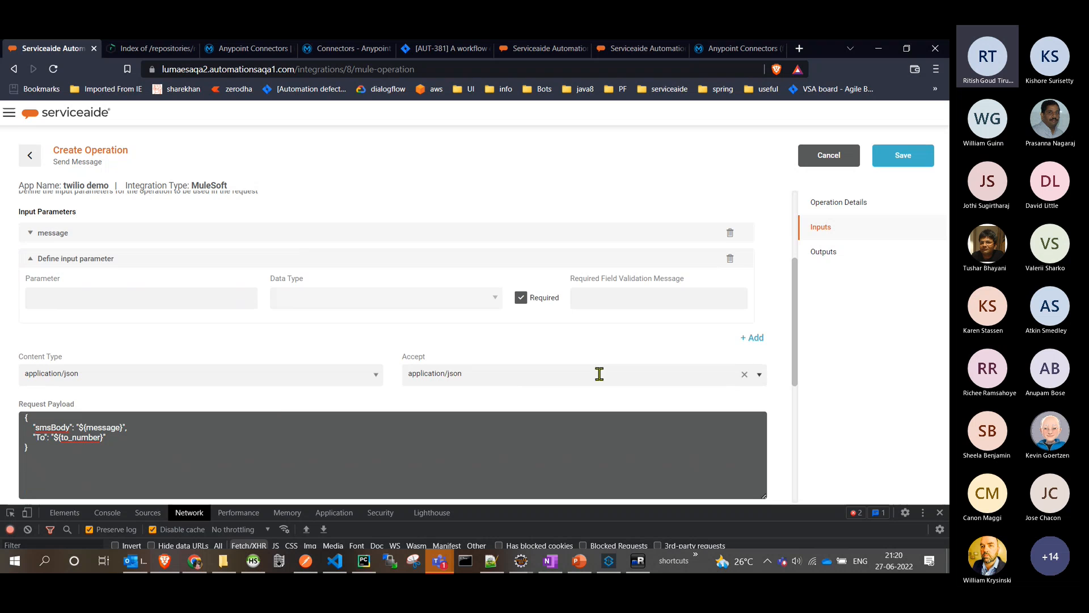
double_click(83, 434)
key(ctrl+c)
click(125, 299)
text(v)
key(ctrl+v)
click(316, 297)
key(t)
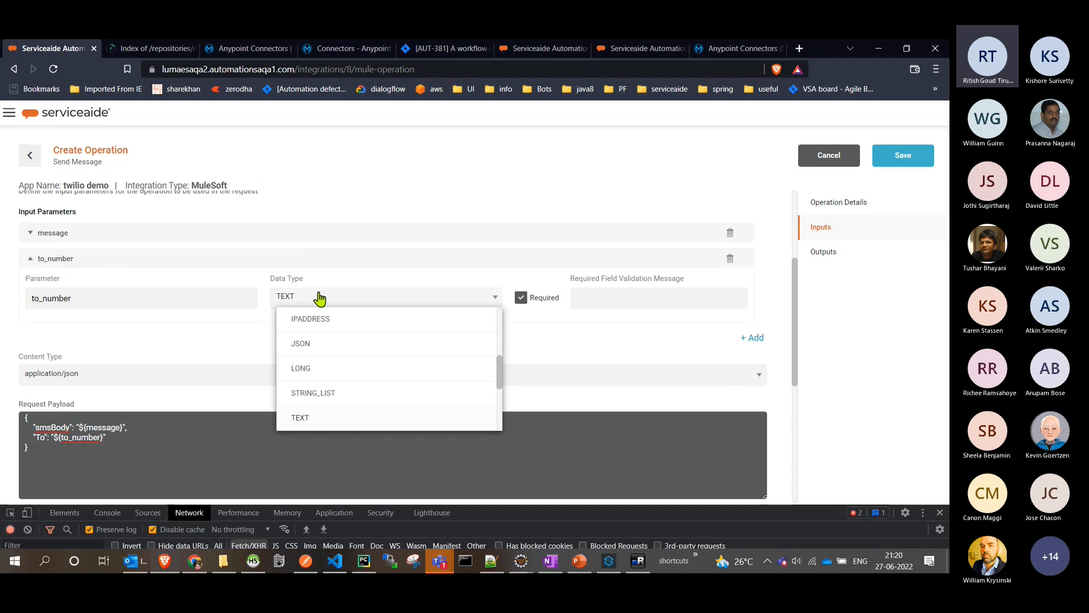
click(326, 416)
- Set the to_number parameter's required field validation message to "to_number is required" and check the parameters against the request payload
click(612, 296)
key(ctrl+v)
text(is re)
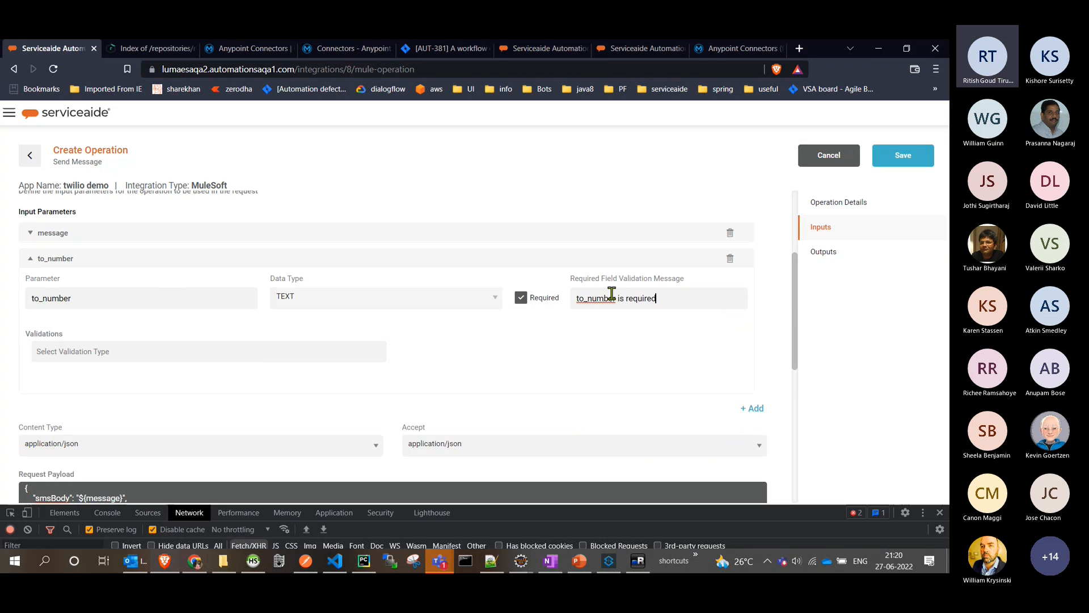
scroll(464, 376, down, 3)
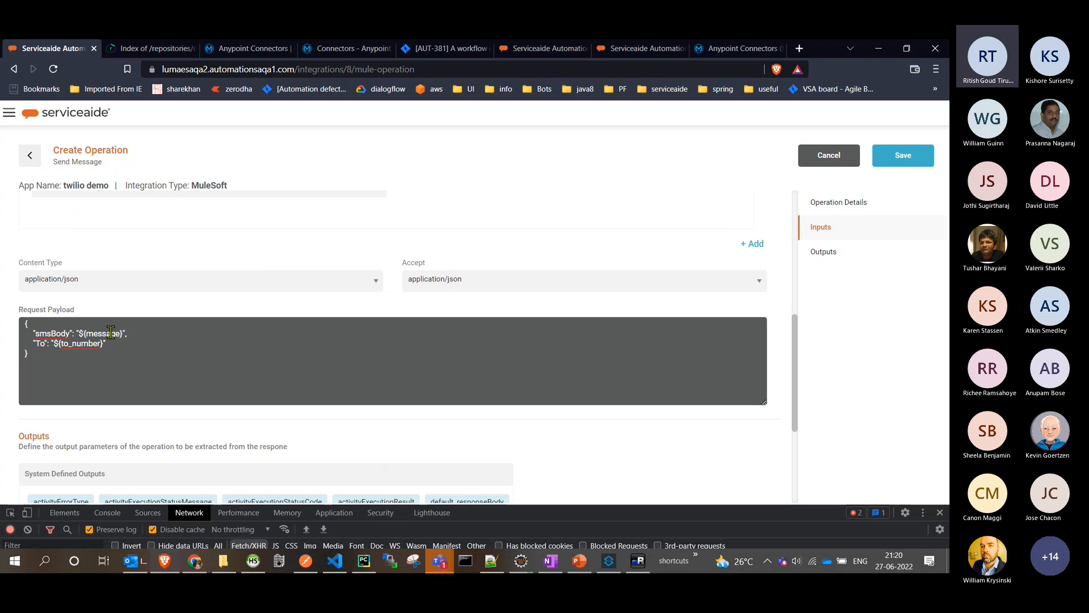
scroll(215, 332, up, 3)
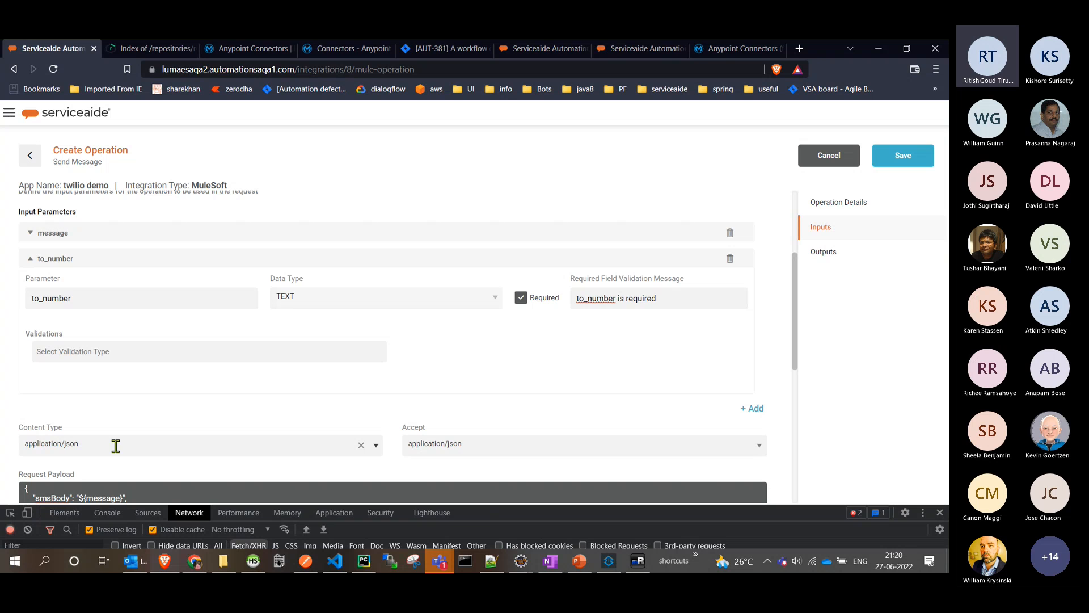
- Try entering a custom content type for the request, and set it back to application/json
click(374, 448)
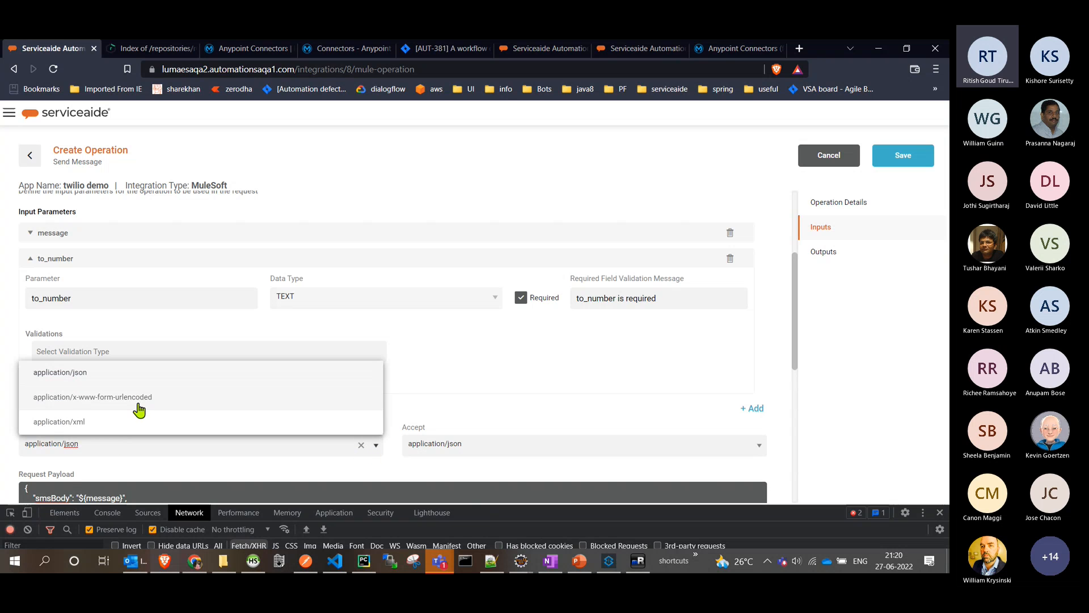
triple_click(156, 449)
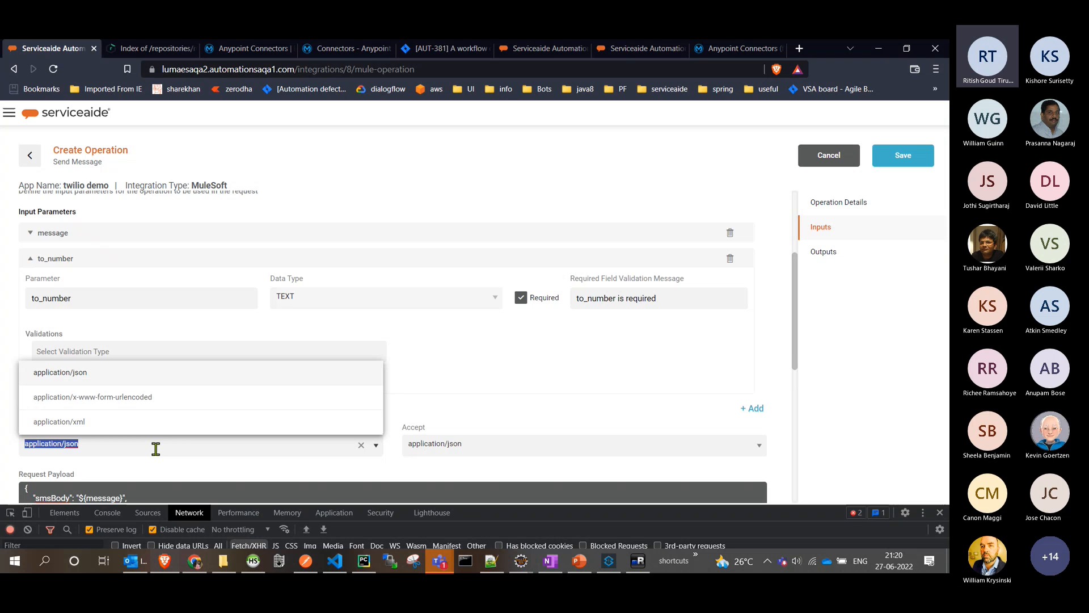
text(te)
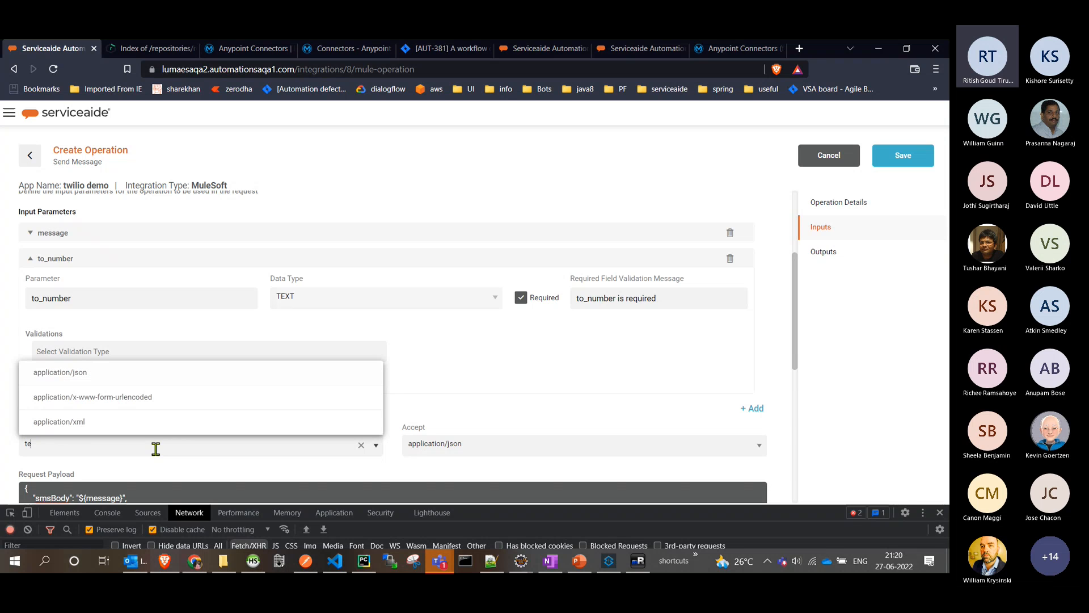
click(374, 446)
click(375, 448)
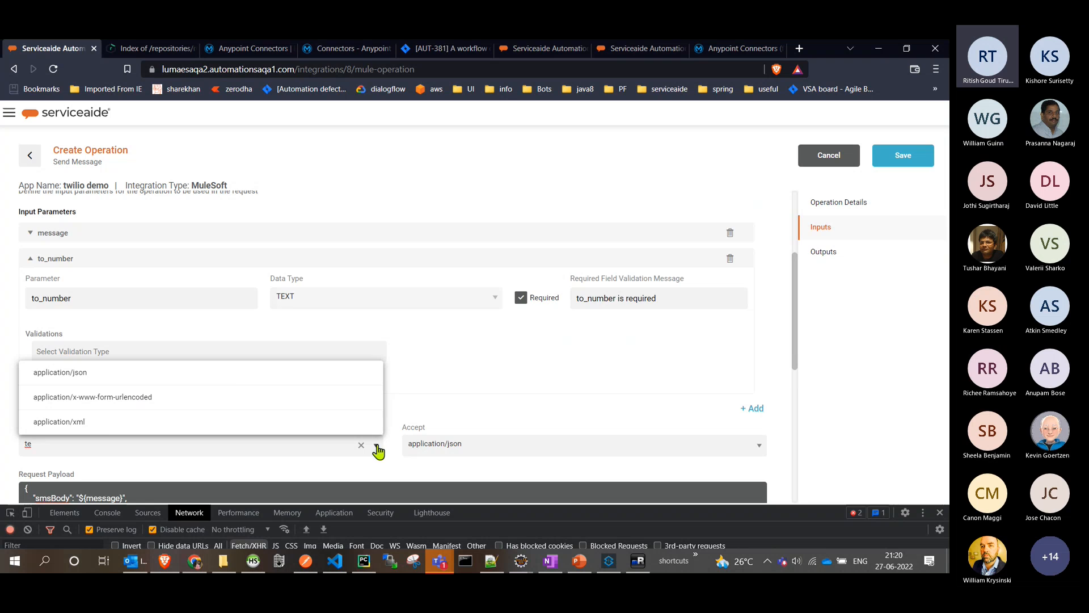
click(229, 391)
scroll(450, 384, down, 3)
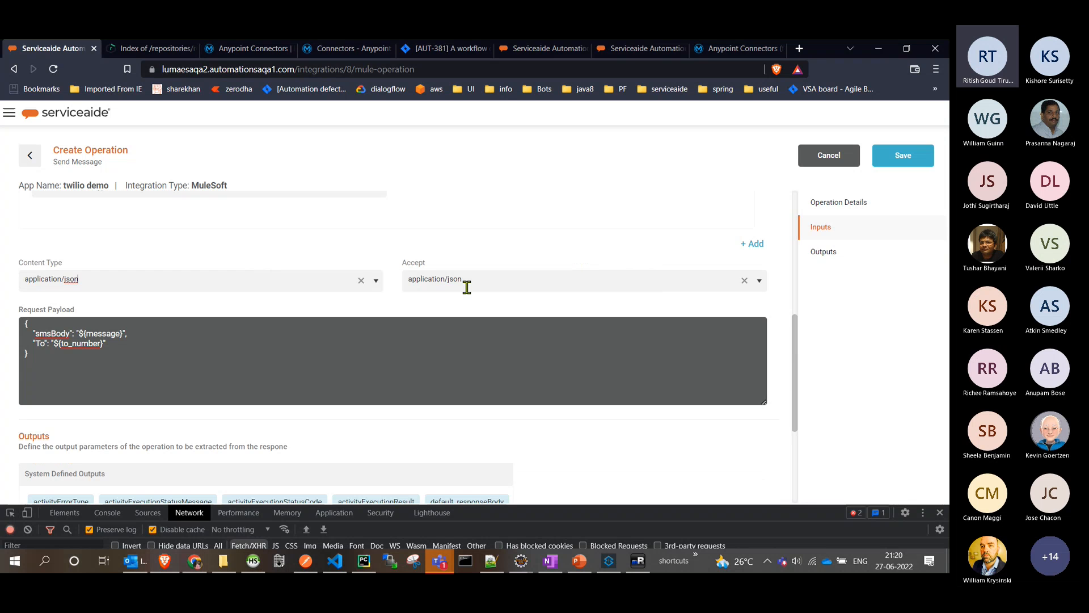
- Switch to Anypoint Studio and examine the end of TwilioFlow, from the ESA Operation Response Converter to Object to JSON
key(alt+Tab)
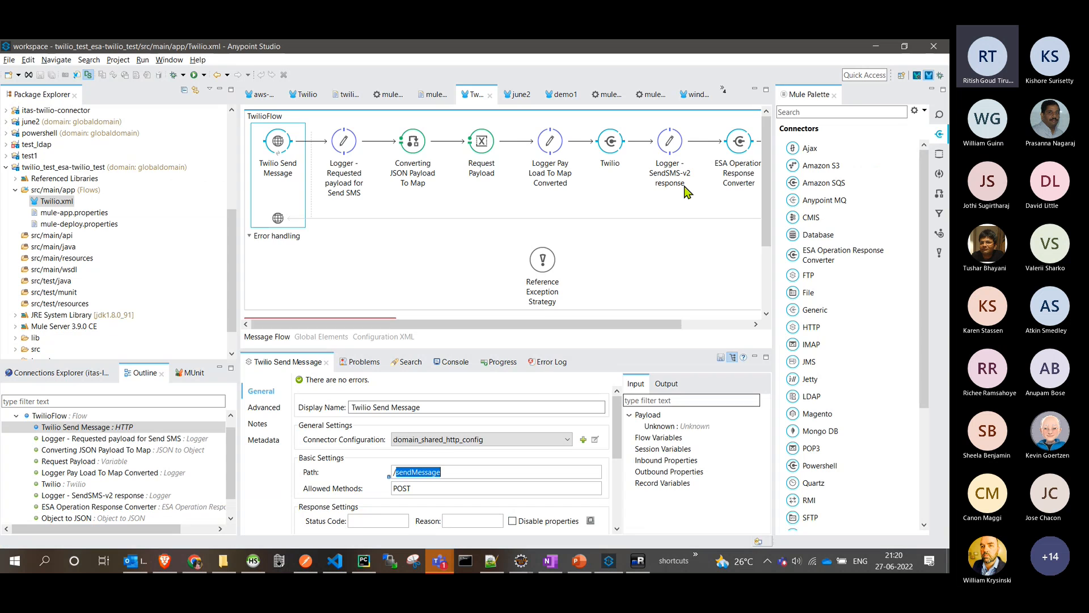
scroll(698, 162, right, 2)
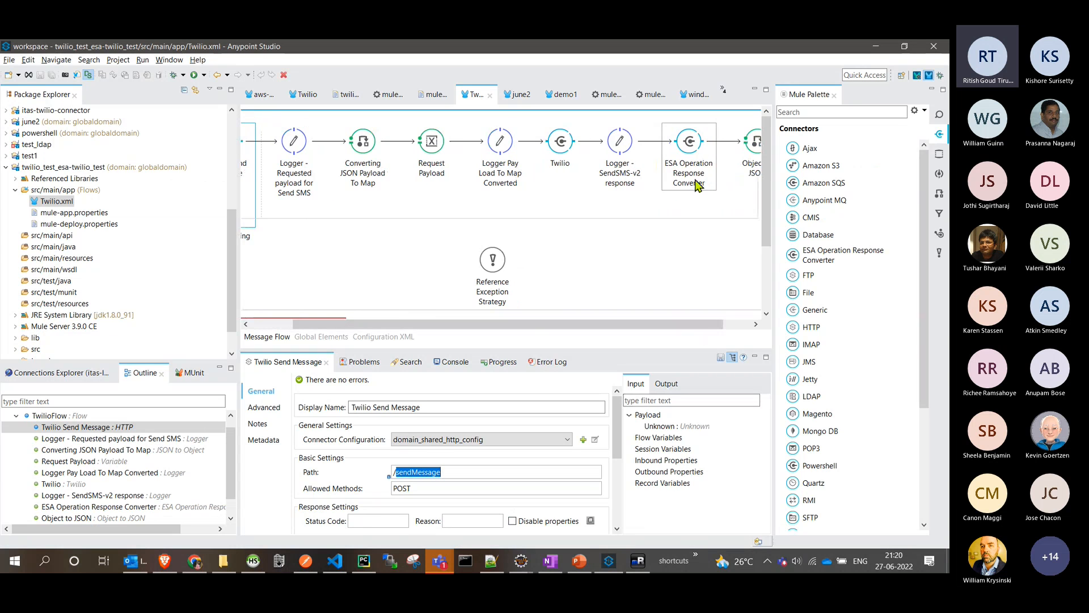
drag(713, 329, 732, 329)
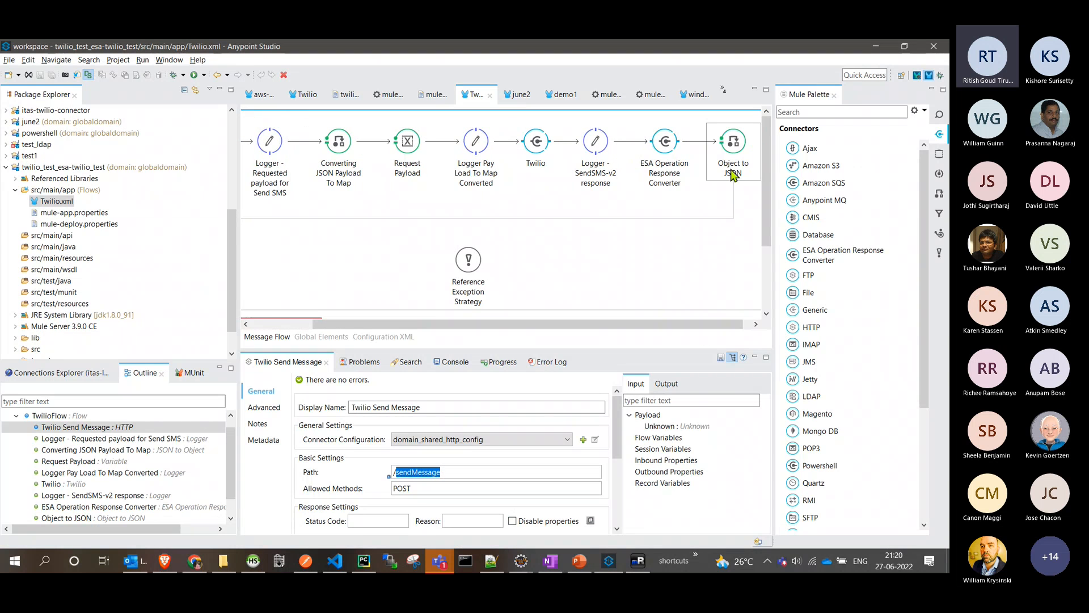
- Switch back to the Create Operation page in the browser and add a response output parameter named status with the data type TEXT
click(876, 46)
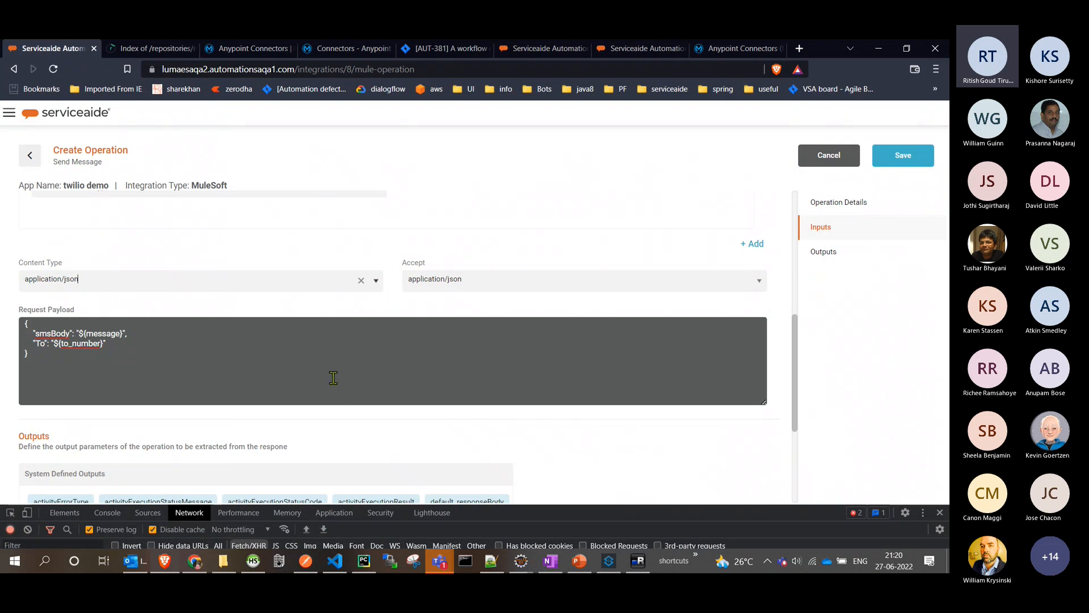
scroll(97, 323, down, 3)
scroll(187, 270, up, 3)
click(152, 362)
scroll(152, 362, down, 3)
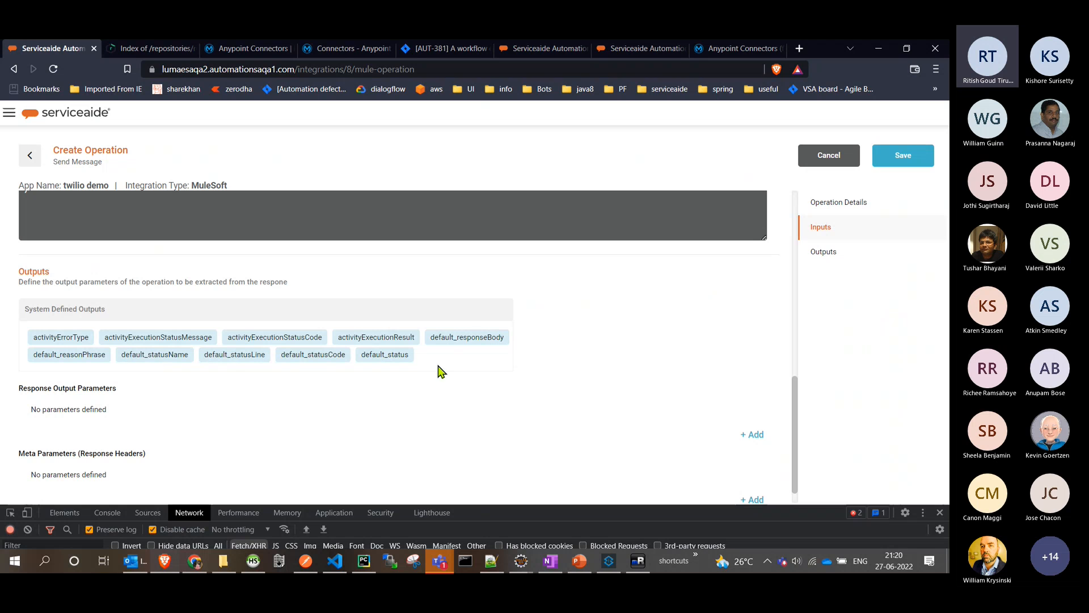
click(754, 435)
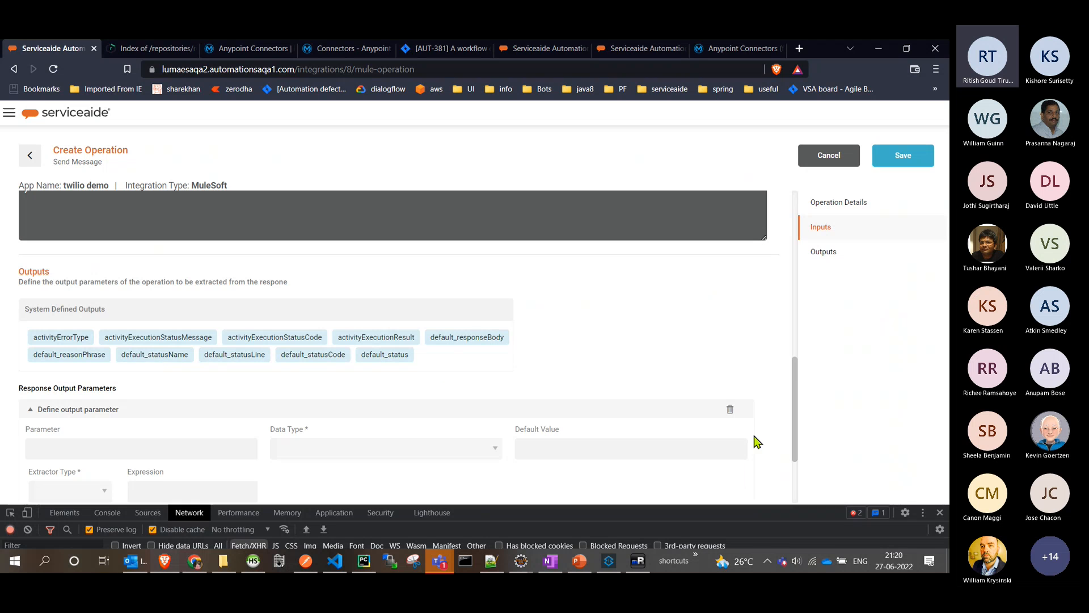
click(124, 449)
text(status)
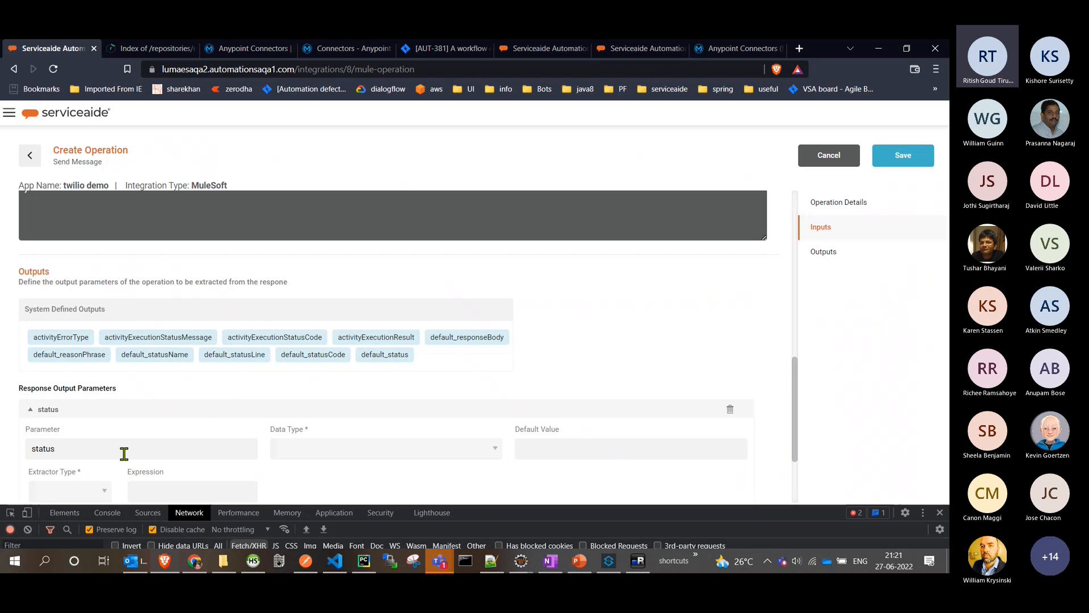
double_click(124, 453)
click(328, 457)
scroll(328, 458, down, 5)
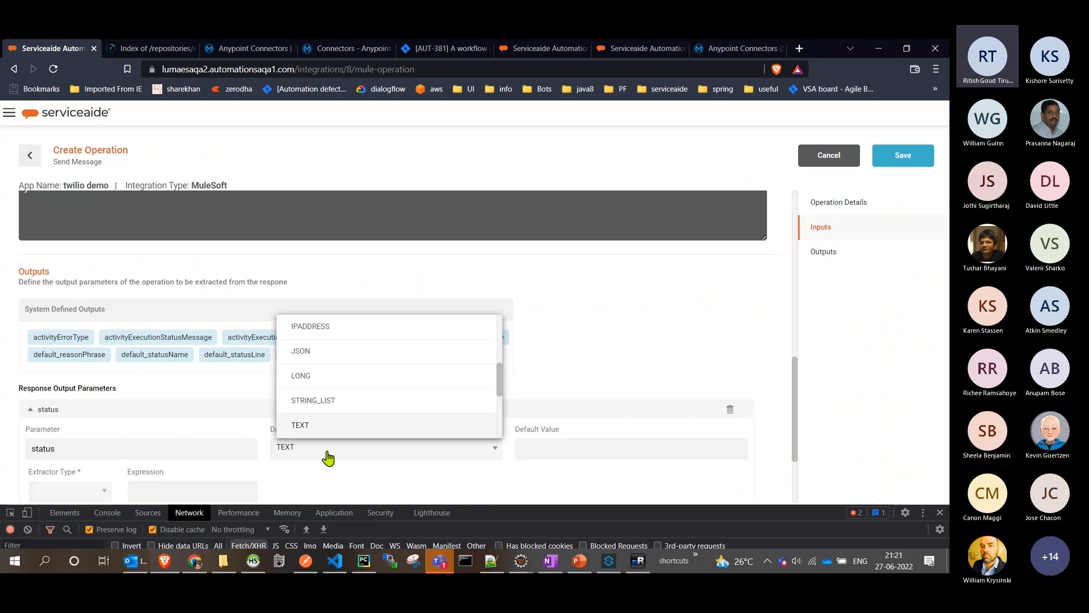
click(326, 425)
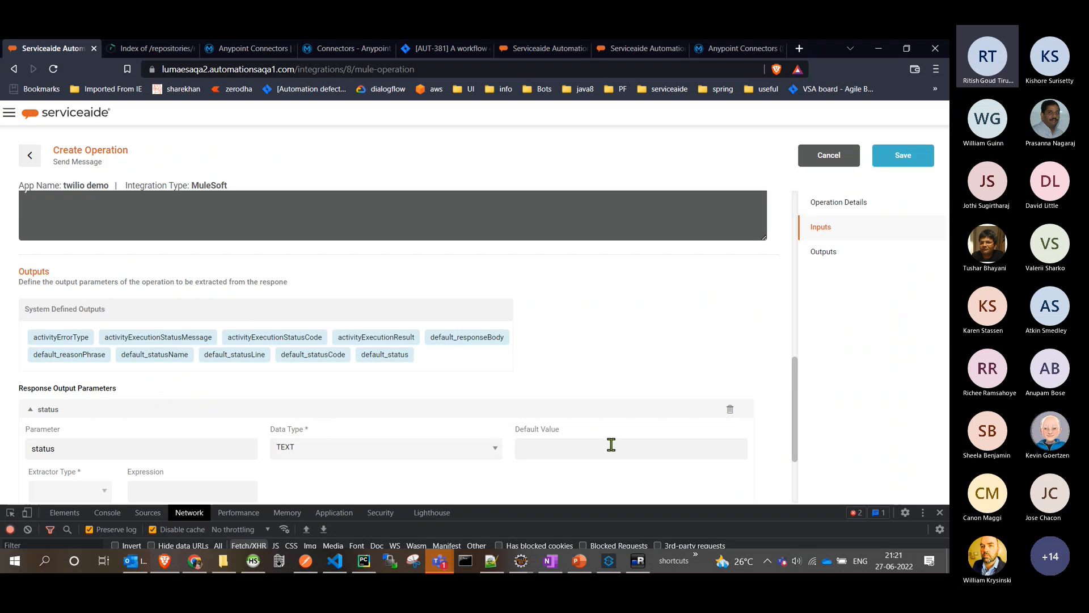
- Set the status output's extractor type to JSONPath with the expression $.status, and save the operation
scroll(611, 448, down, 3)
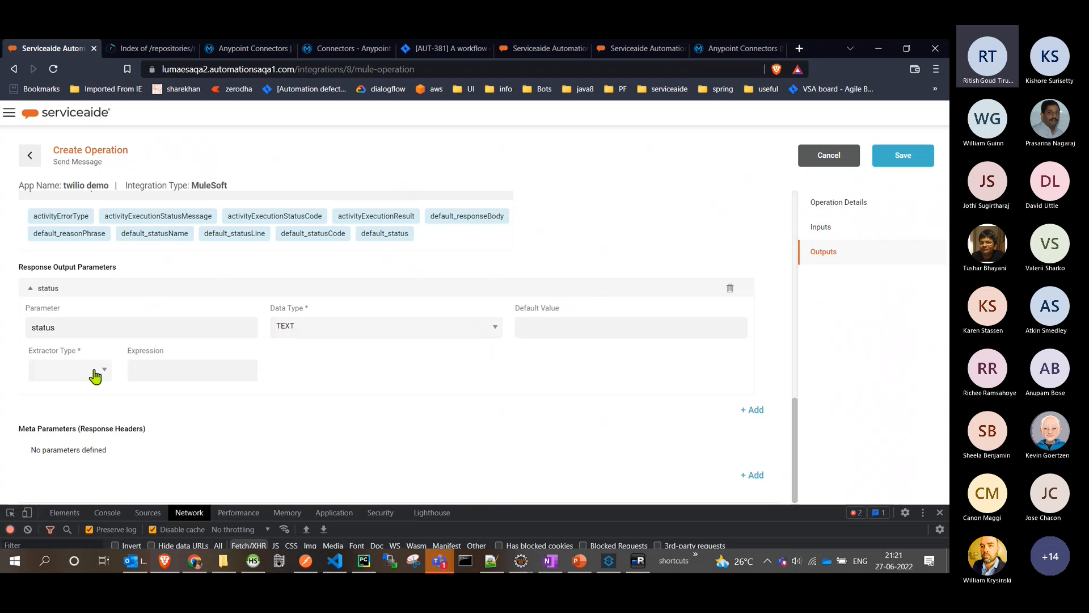
click(95, 376)
click(80, 392)
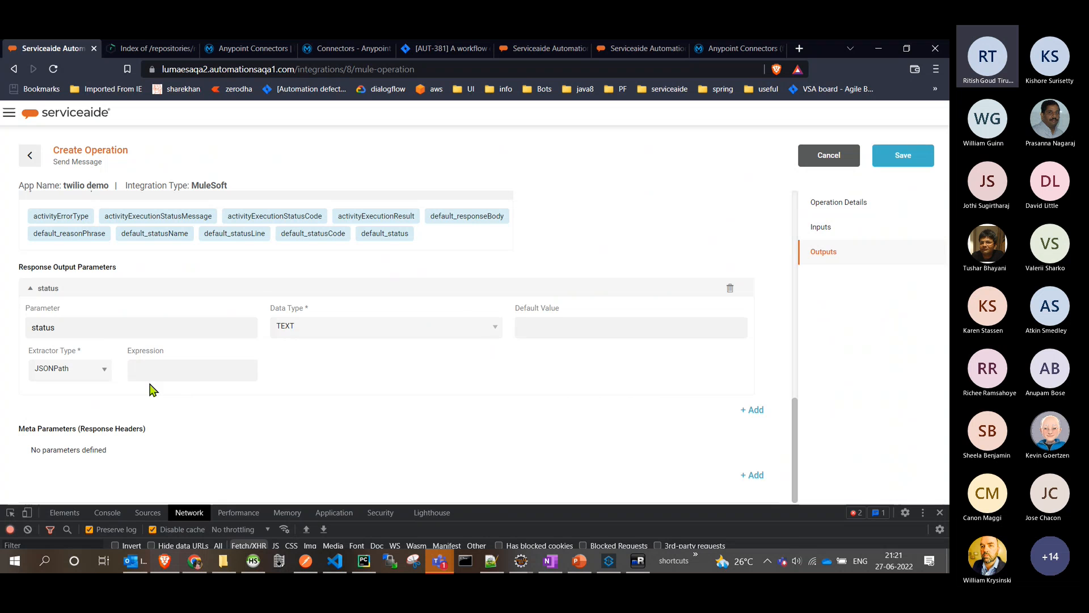
click(182, 370)
text($)
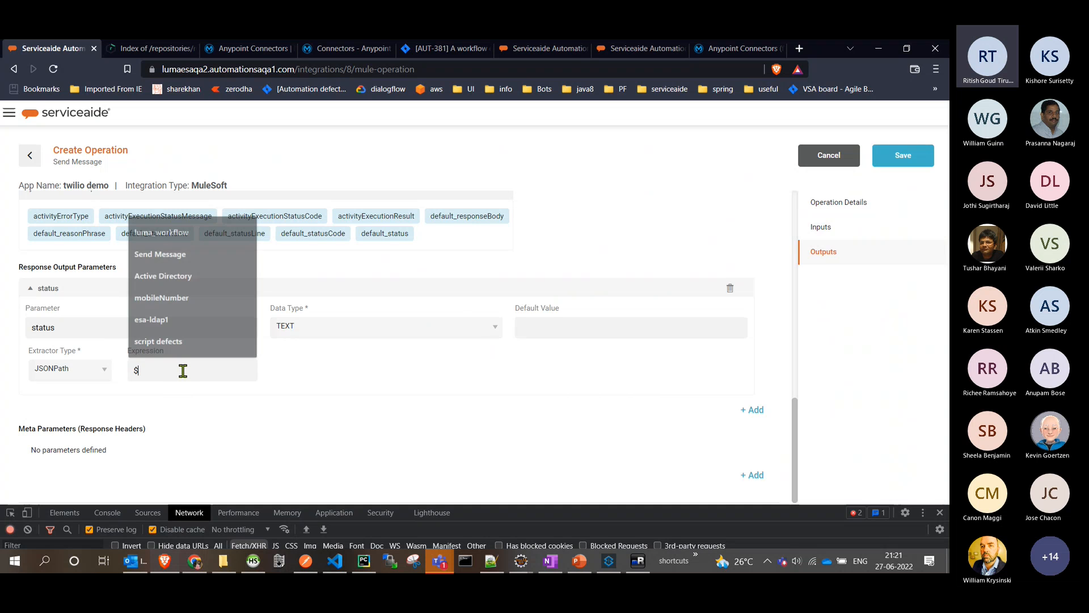
text(.stat)
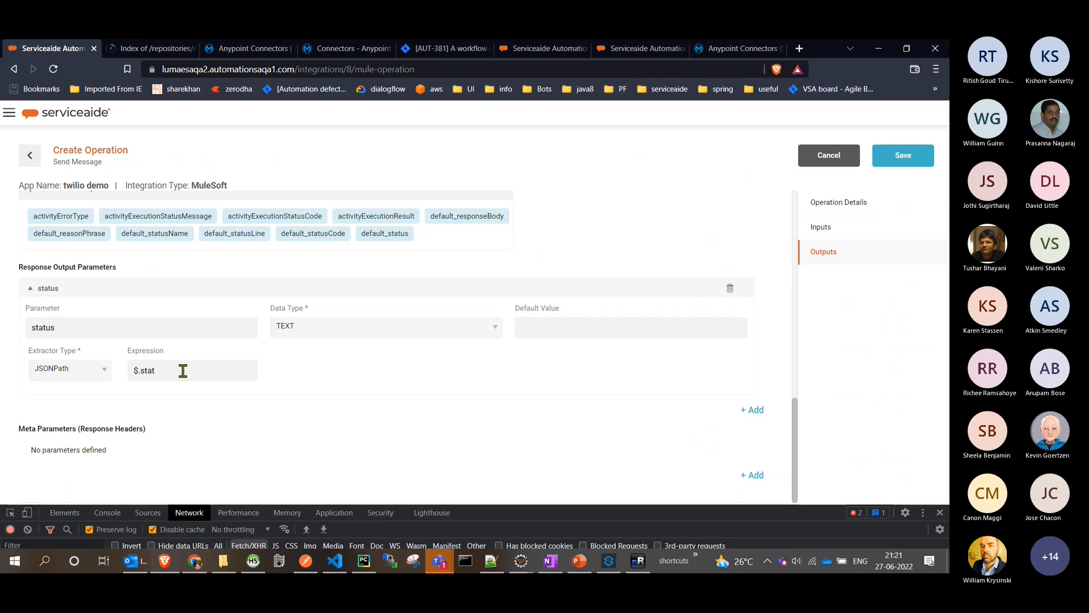
text(us)
scroll(348, 426, up, 10)
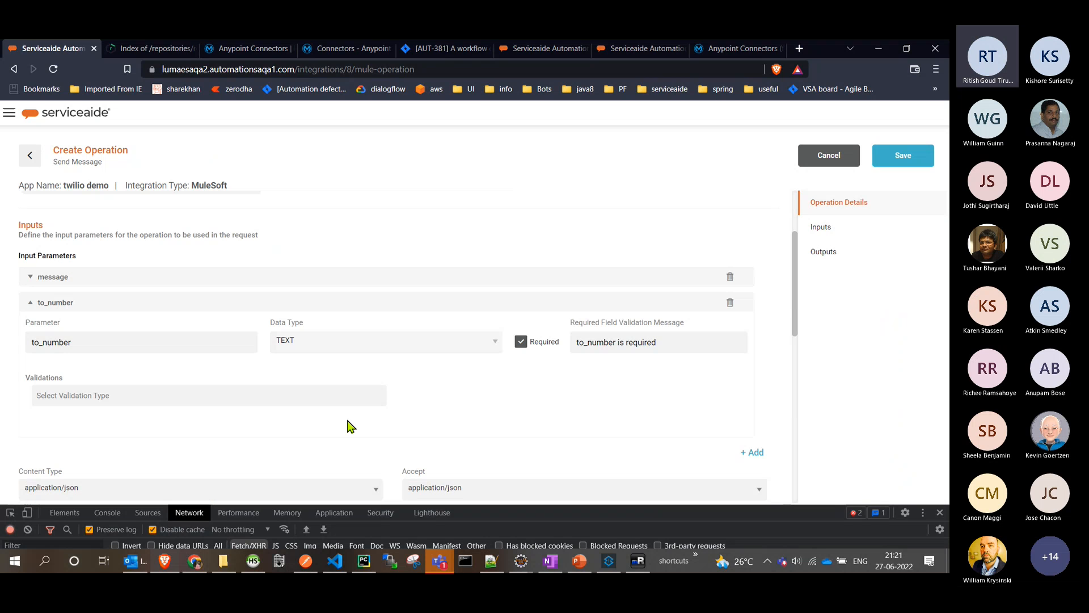
click(880, 159)
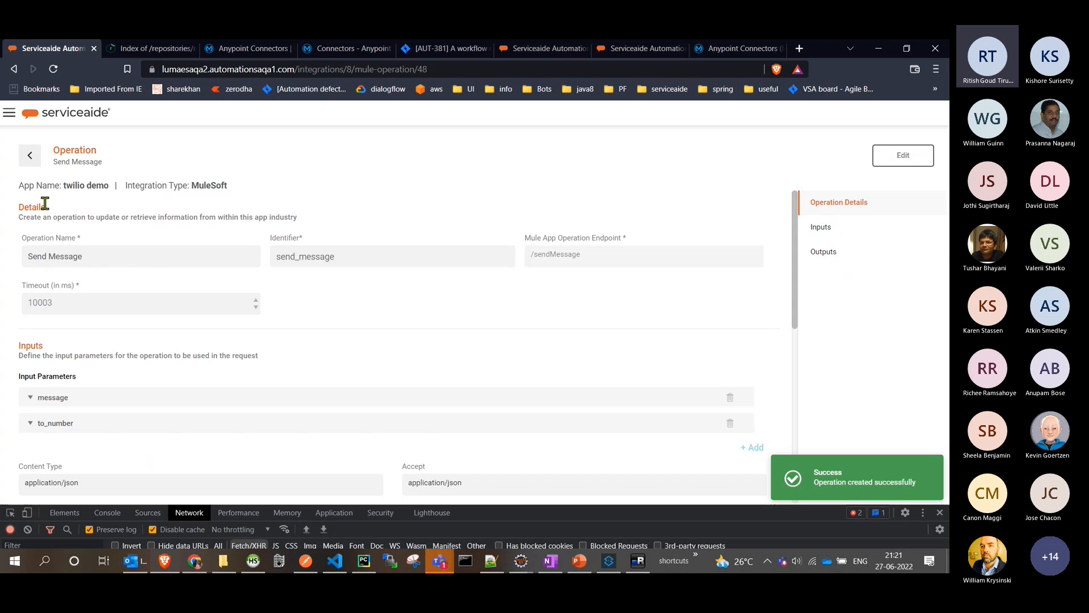
- Open the Workflow Builder and create a workflow named demo1
click(9, 112)
click(26, 139)
click(917, 180)
click(133, 279)
text(de)
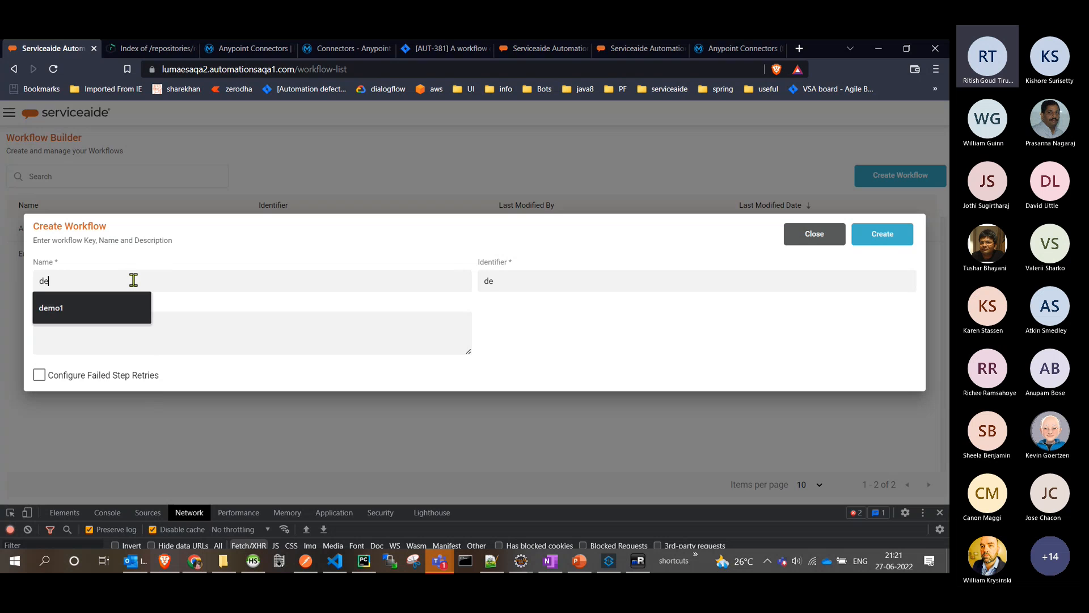
text(mo1)
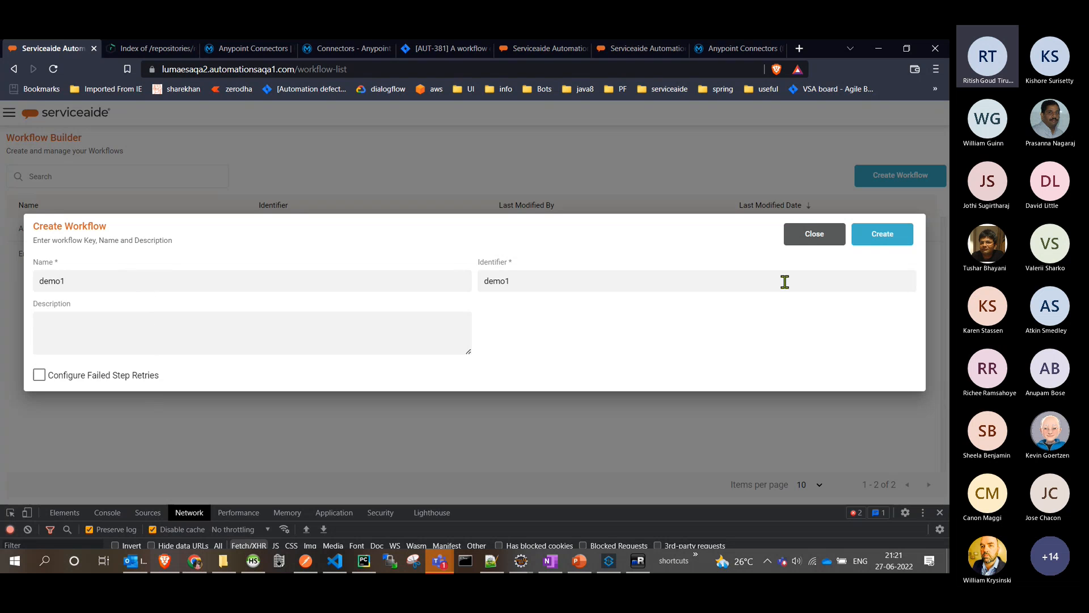
click(883, 239)
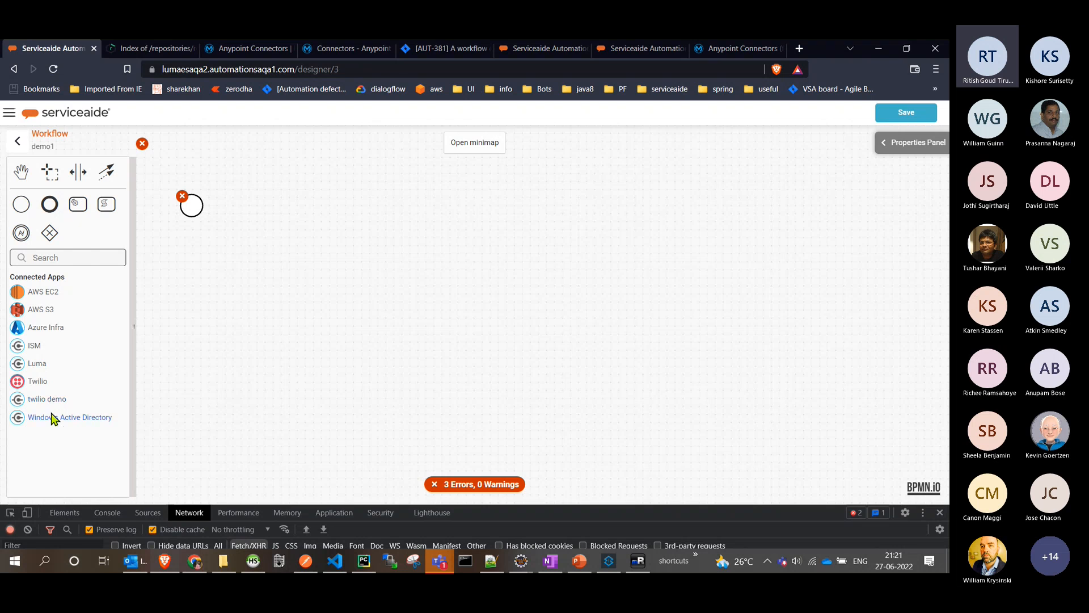
- Place a twilio demo task connected after the start event and name the start event "start"
drag(49, 403, 268, 214)
click(192, 207)
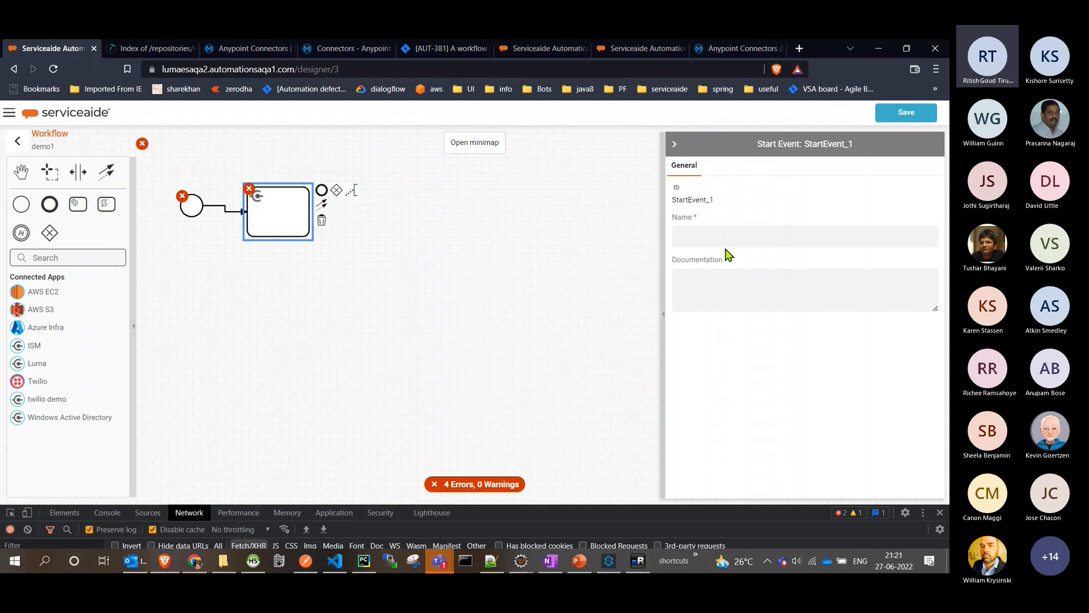
click(716, 237)
text(start)
- Name the twilio demo task "send message", check its available execution agents and assign the Send Message operation
click(281, 222)
click(750, 239)
text(s)
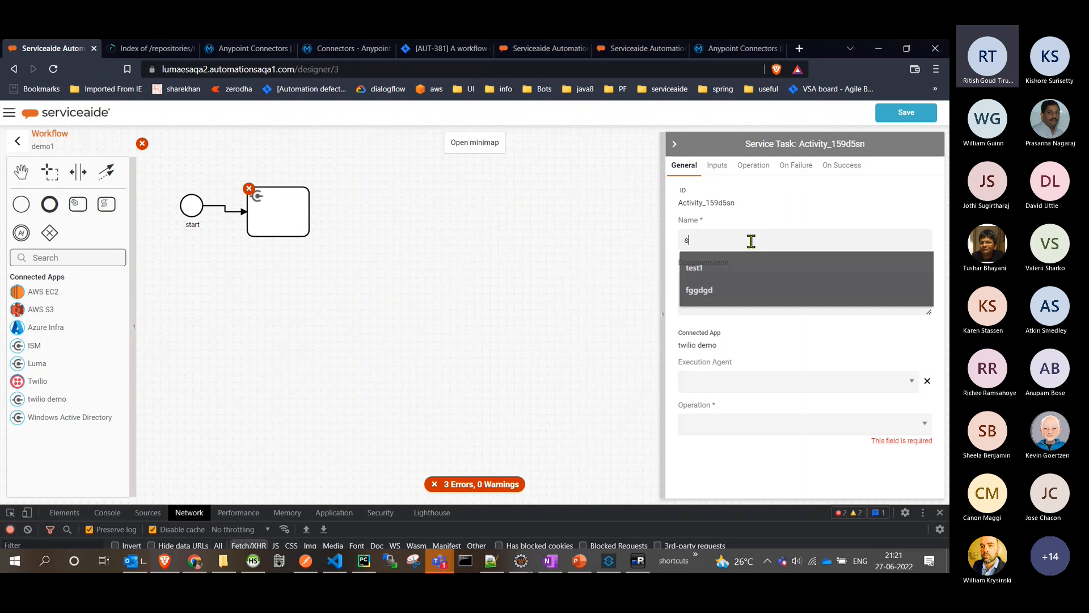
text(end message)
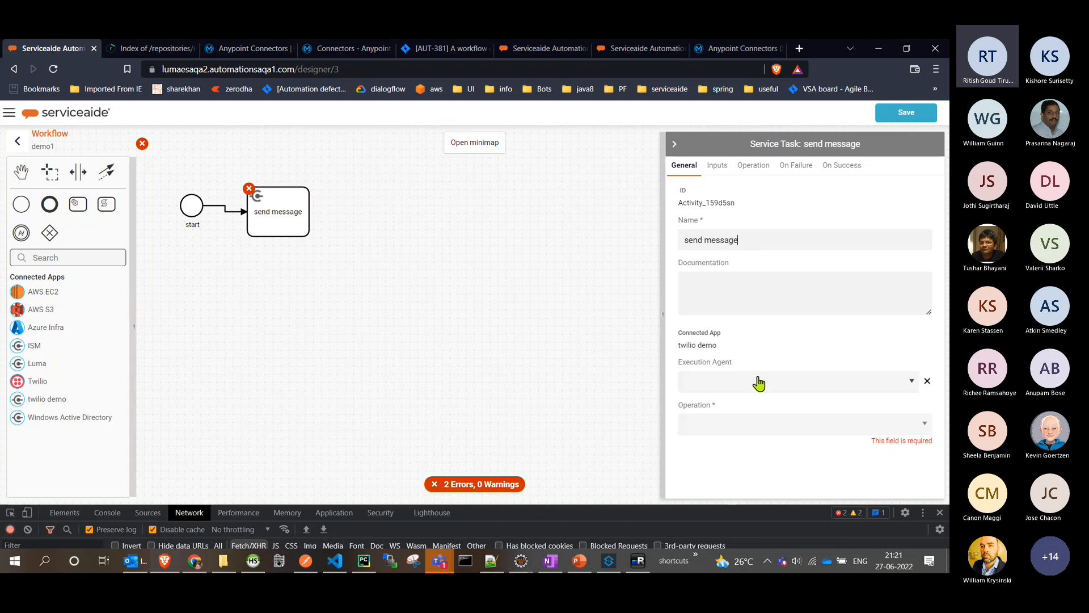
click(910, 383)
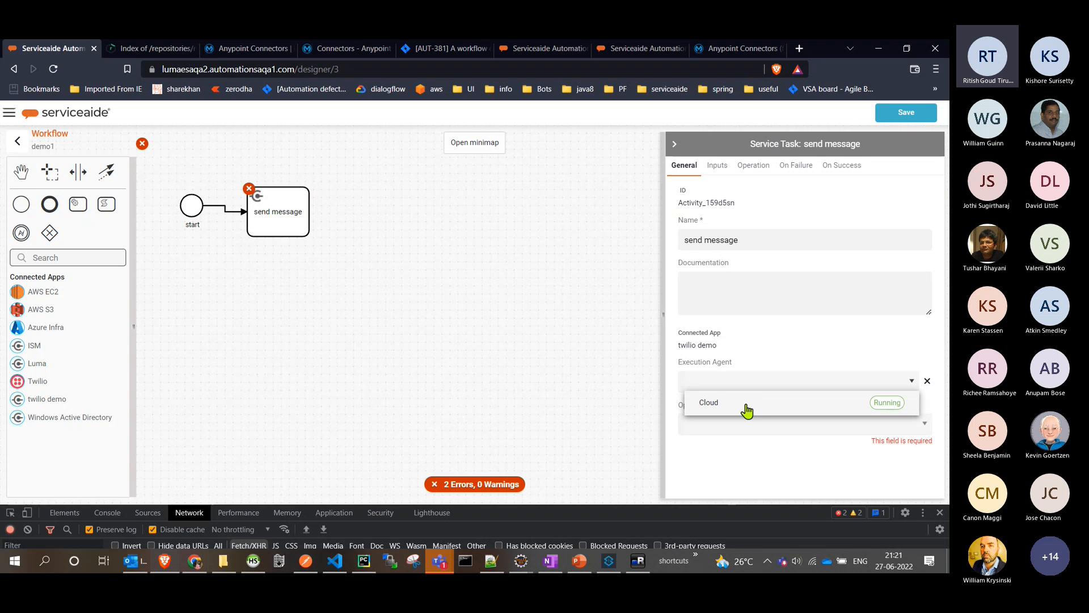
click(883, 346)
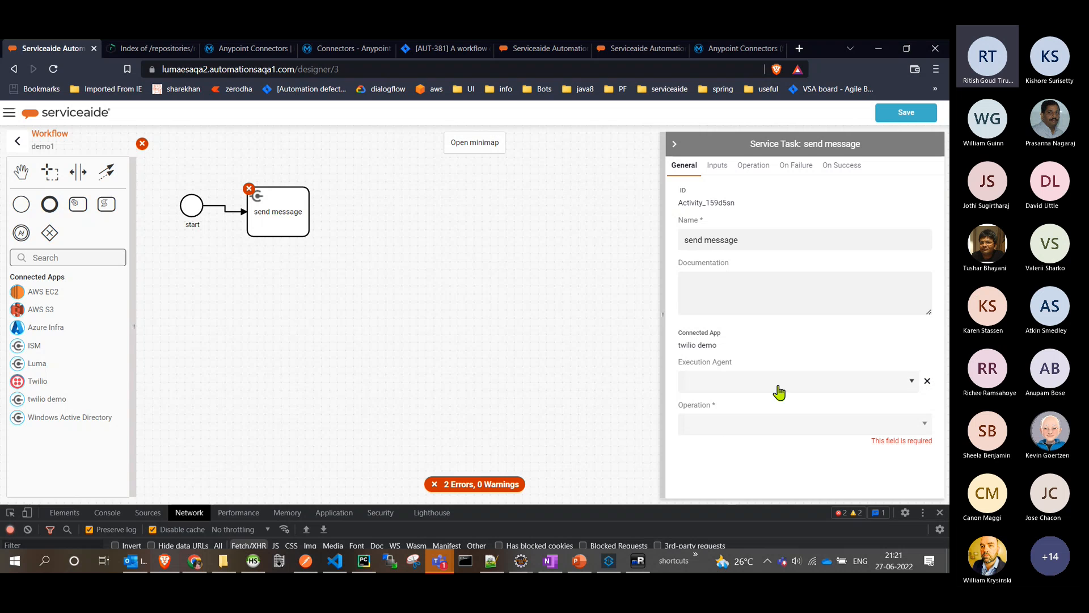
click(754, 434)
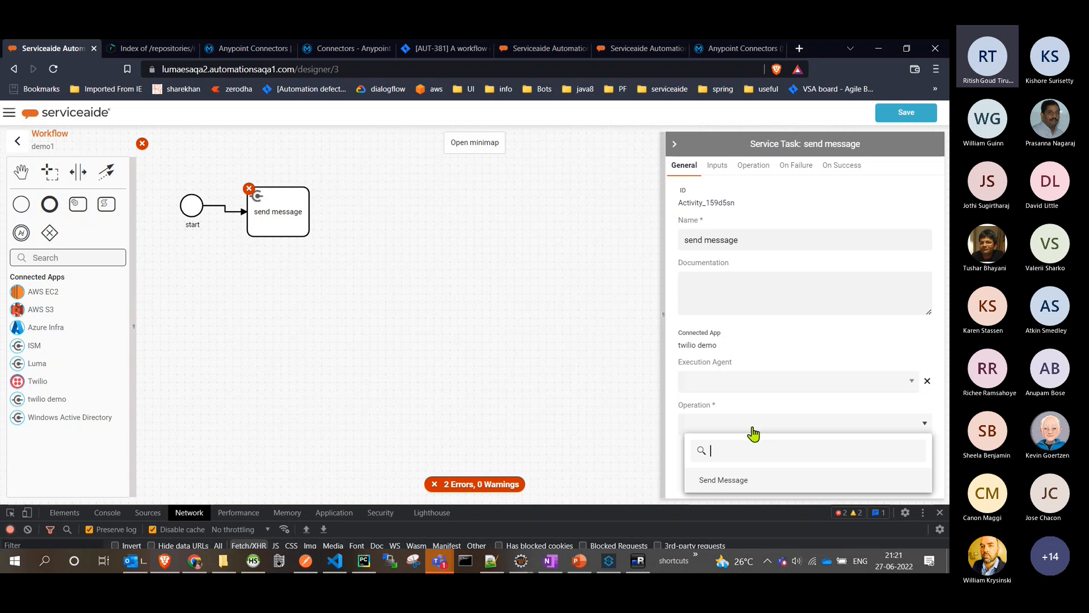
click(753, 485)
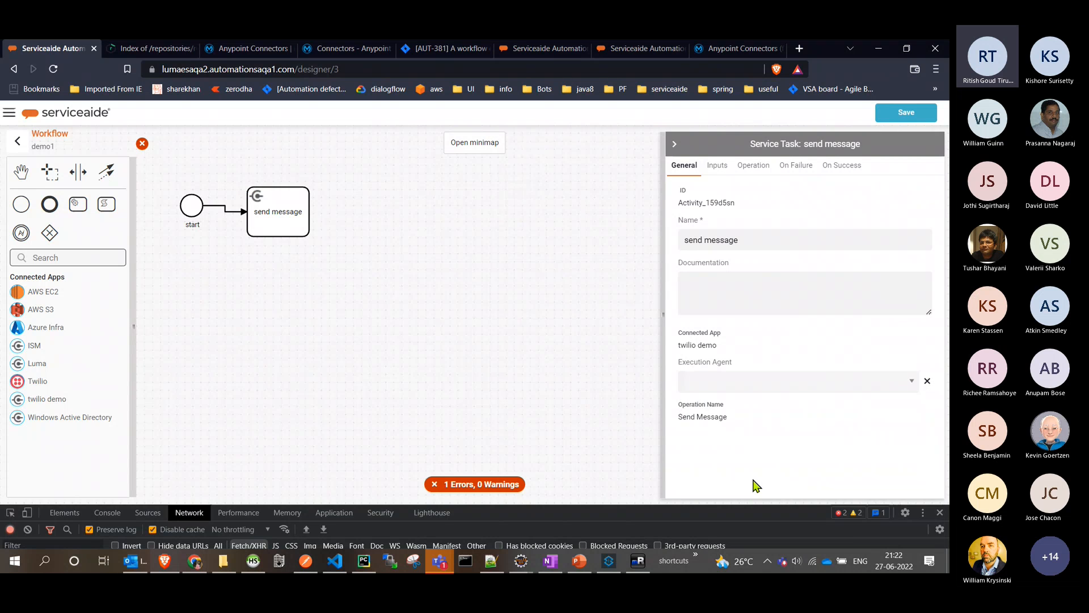
- Examine the send message task's message input parameter and its mapping mode options
click(715, 166)
click(732, 282)
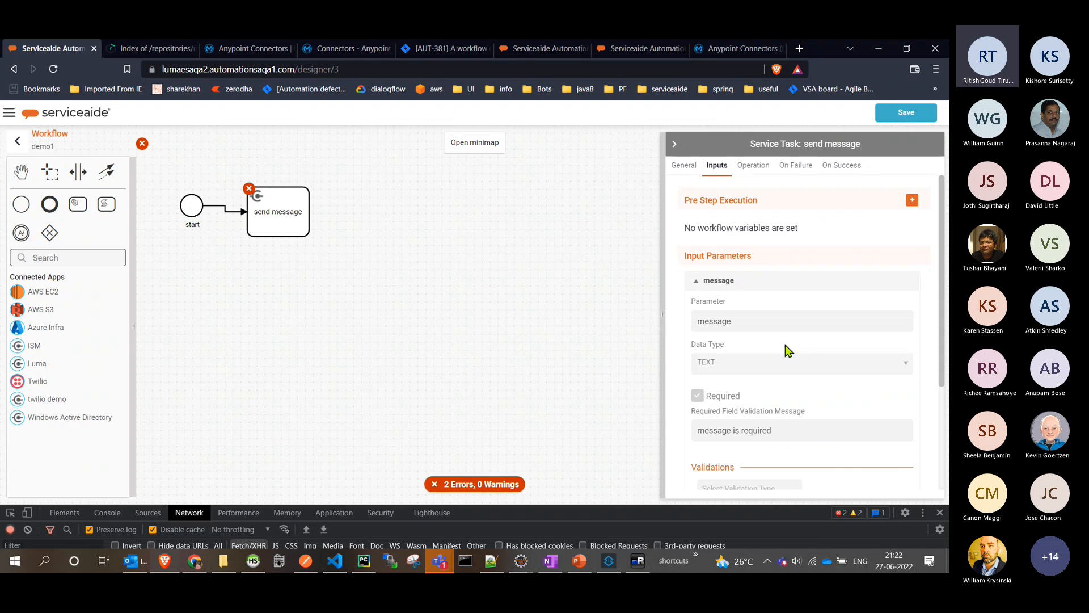
scroll(787, 347, down, 3)
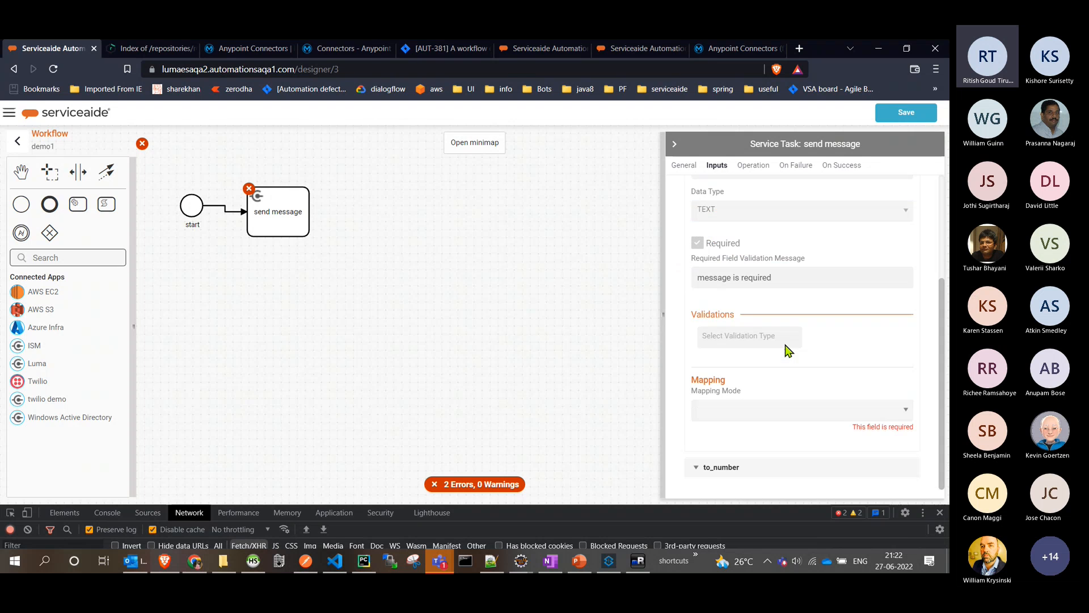
click(742, 413)
click(718, 420)
- Add an input parameter named message with the data type TEXT to the demo1 workflow's inputs
click(567, 399)
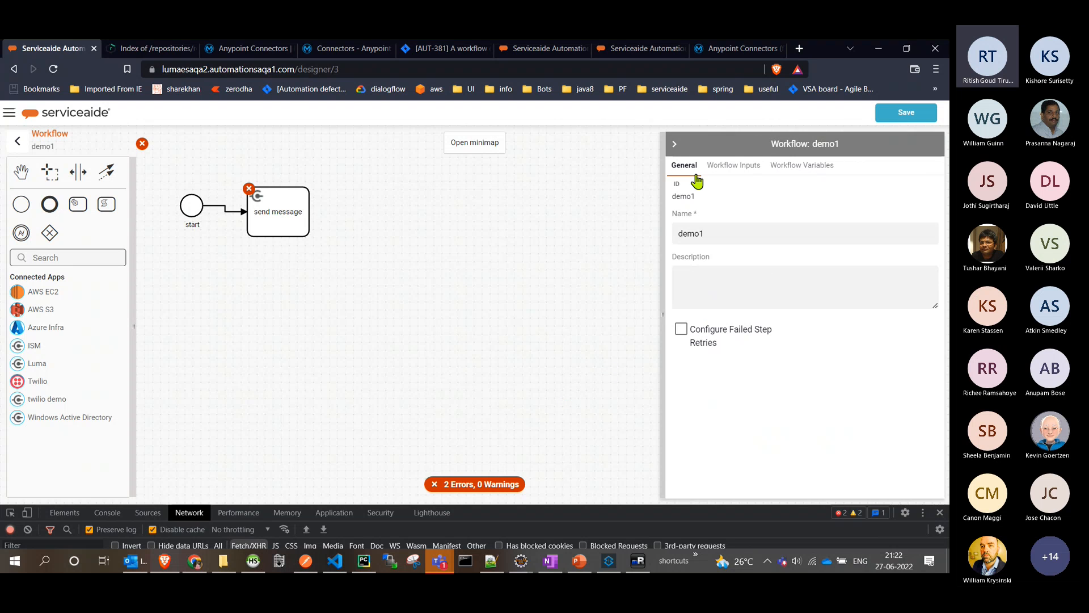
click(740, 166)
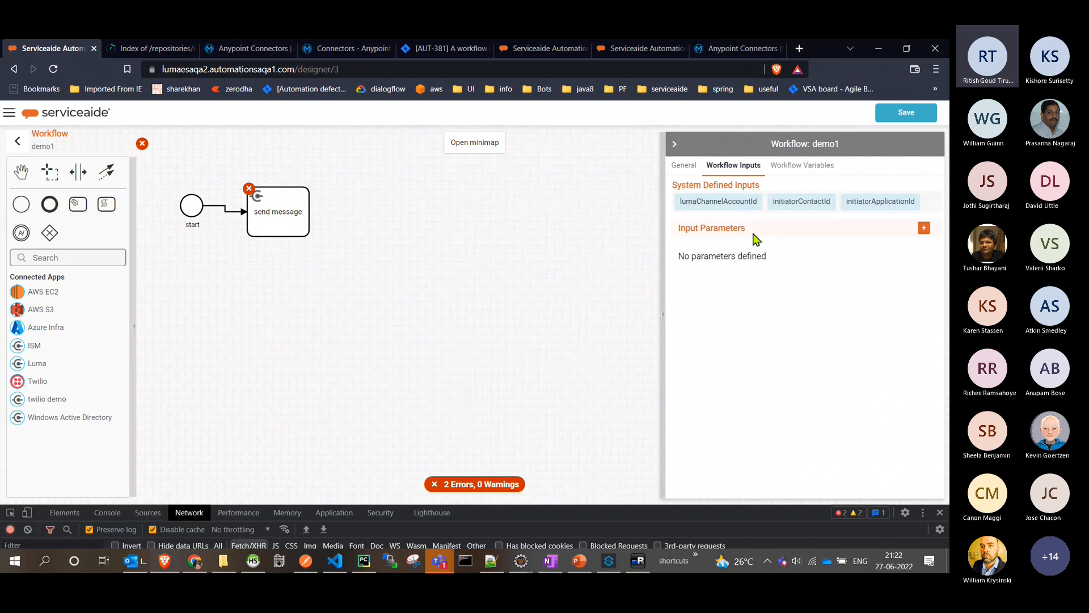
click(923, 231)
click(728, 294)
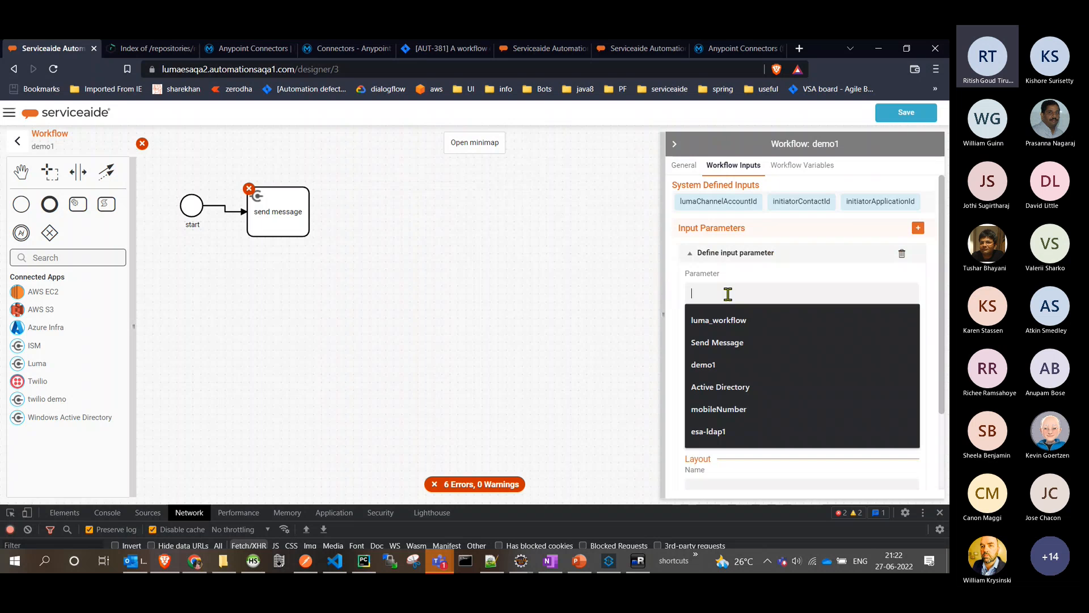
text(messa)
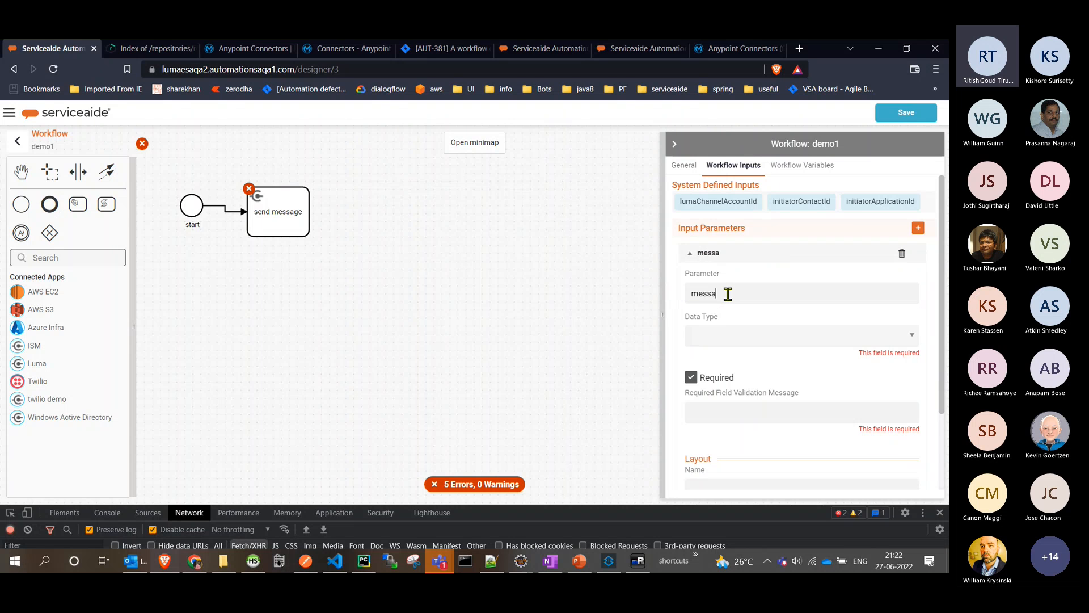
click(737, 335)
scroll(738, 418, down, 3)
click(737, 456)
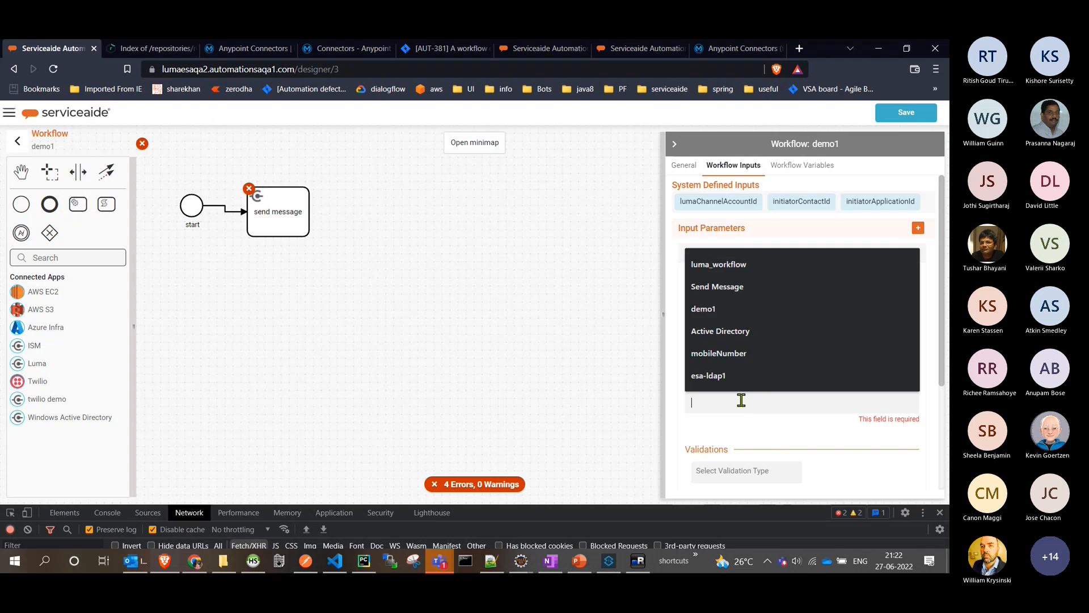
- Set the workflow message parameter's required field validation message to "message is required"
click(741, 400)
text(messa)
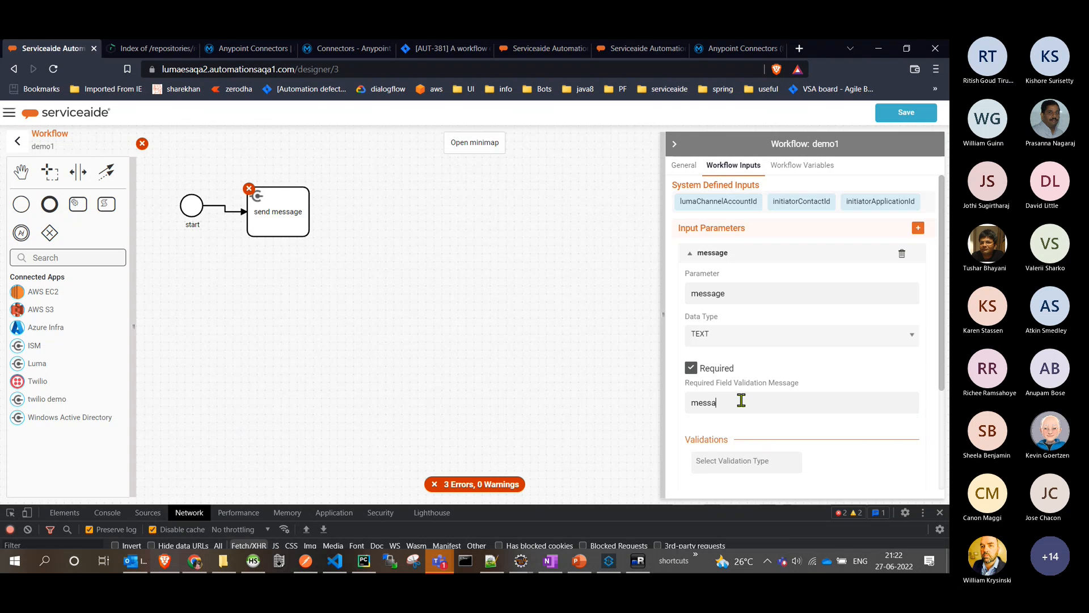
text(ge is r)
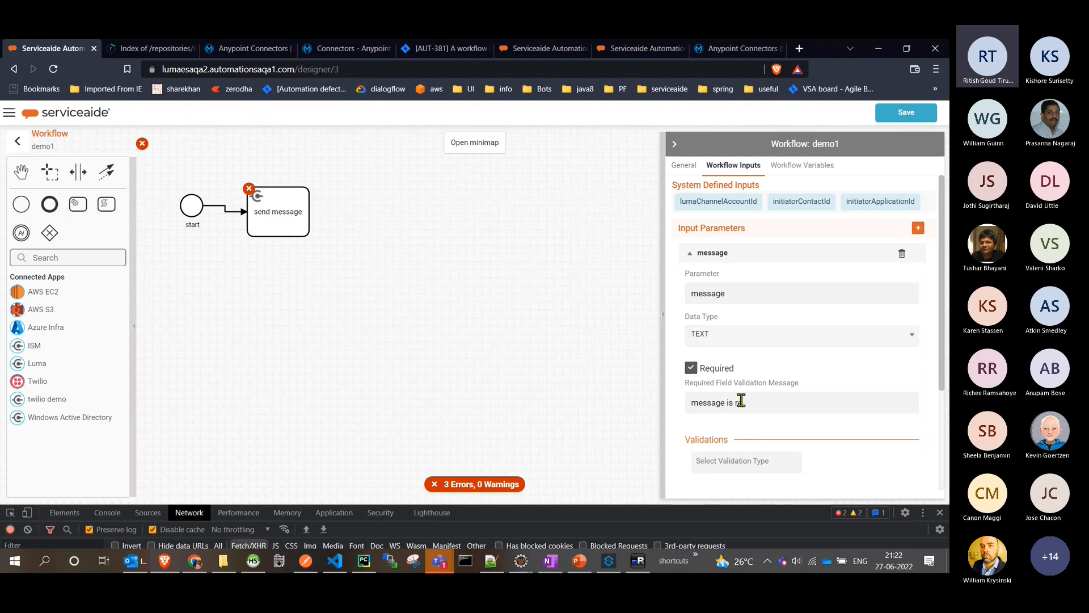
text(equired)
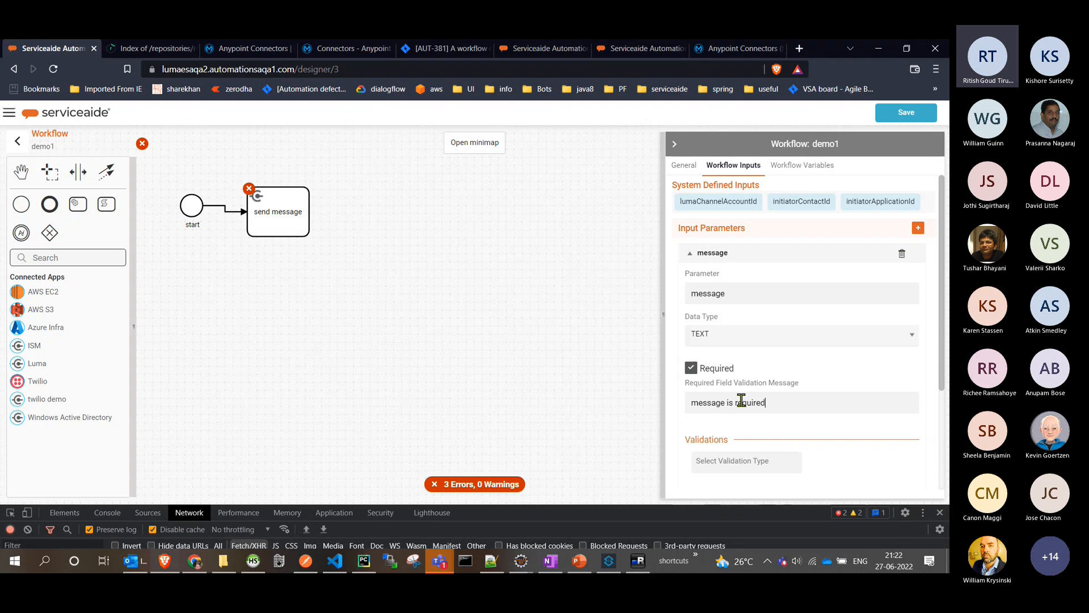
- Close the browser's developer tools and set the message parameter's layout name to "message" with the field type Text
click(940, 512)
scroll(849, 482, down, 2)
click(727, 437)
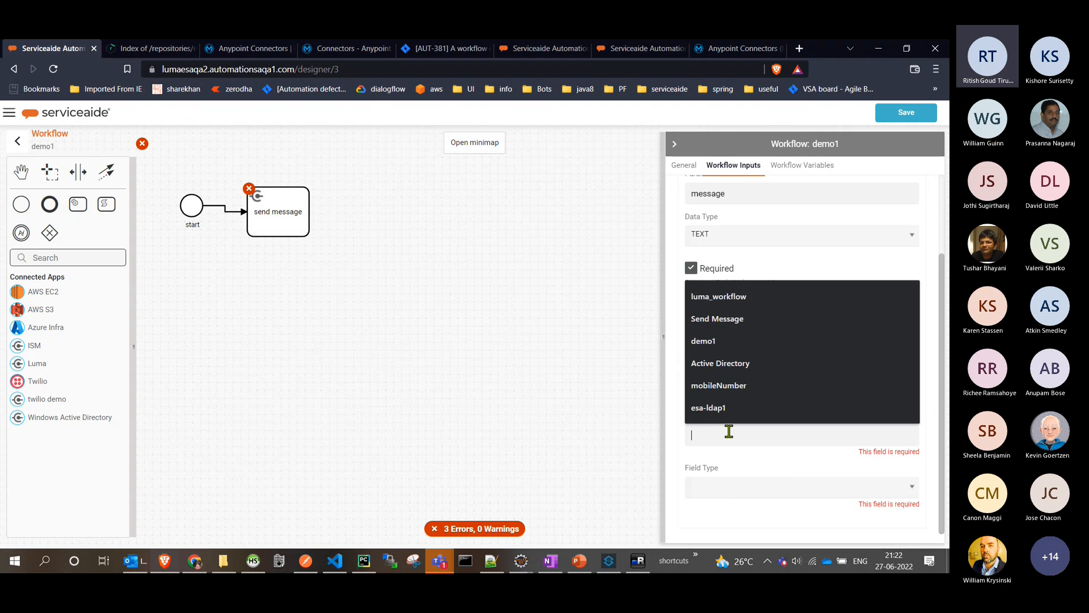
text(message)
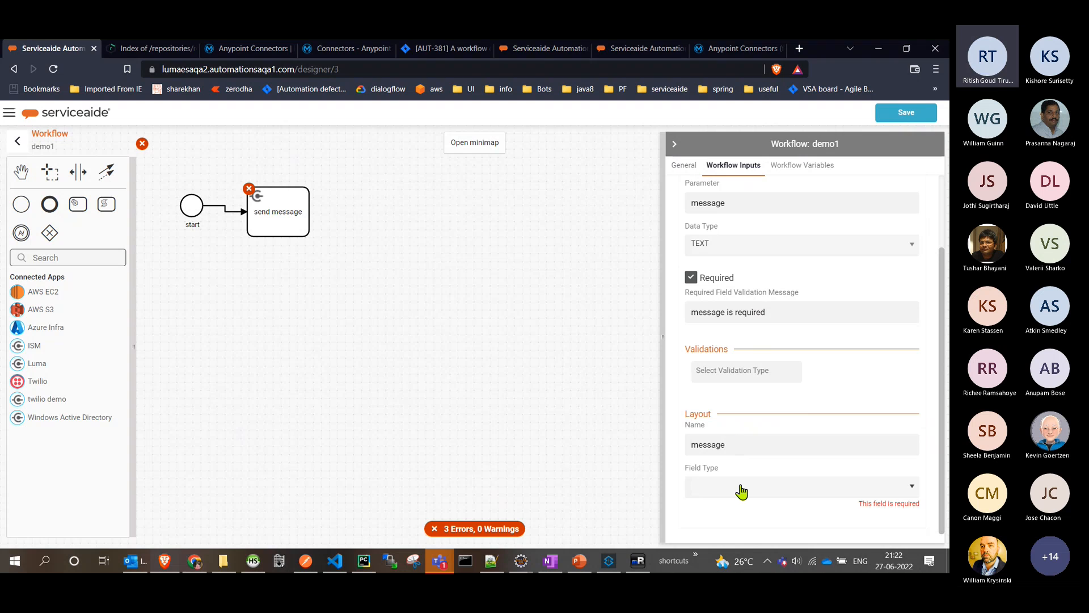
click(739, 486)
click(743, 486)
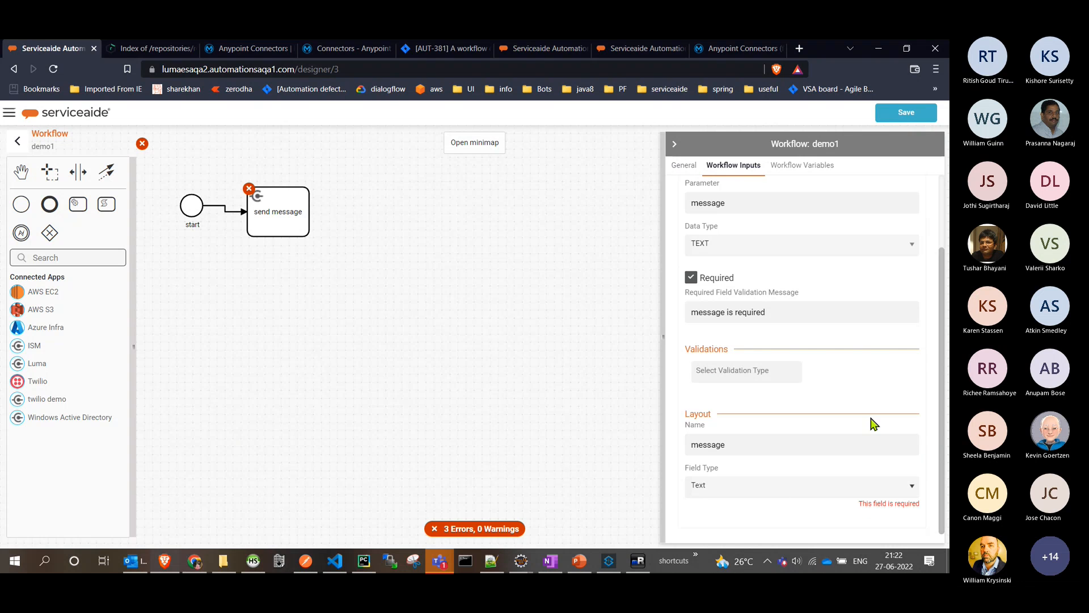
- Add a second input parameter named number with the data type TEXT to the demo1 workflow's inputs
scroll(873, 423, up, 3)
click(747, 253)
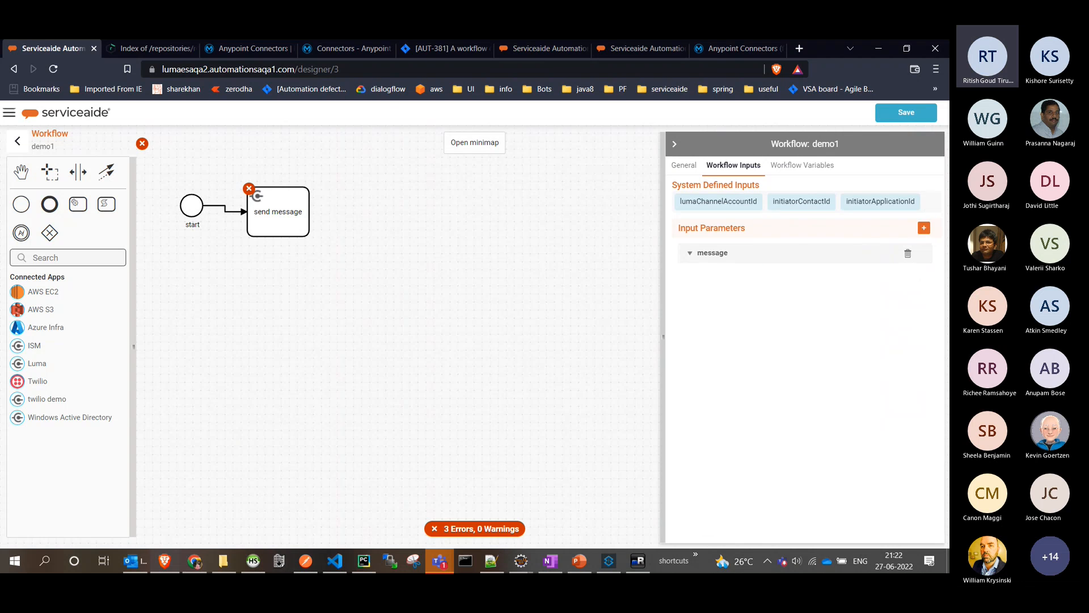
click(922, 229)
click(741, 320)
text(number)
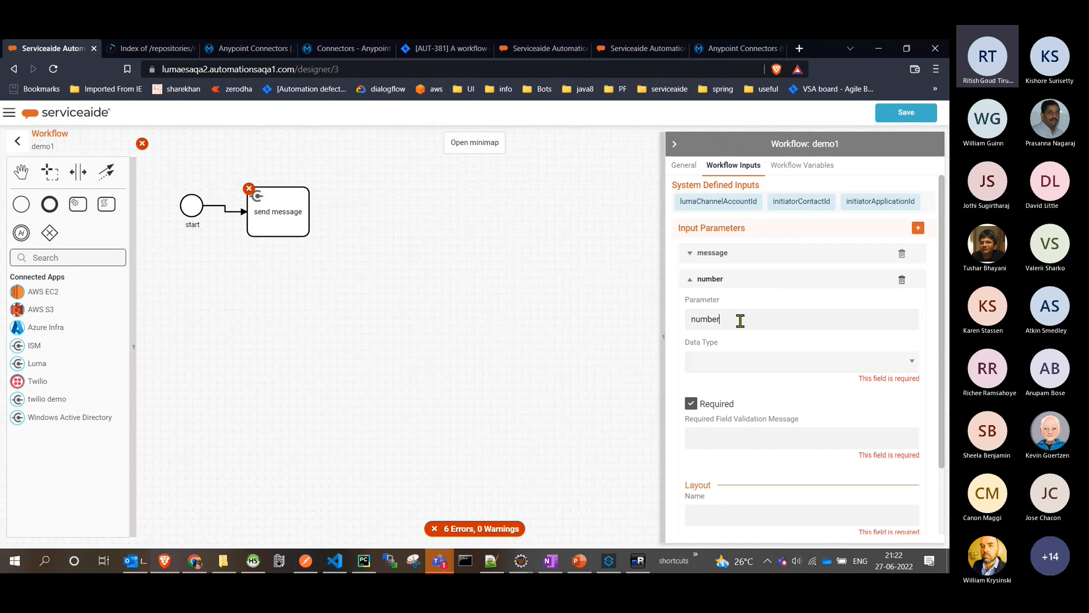
click(758, 365)
key(t)
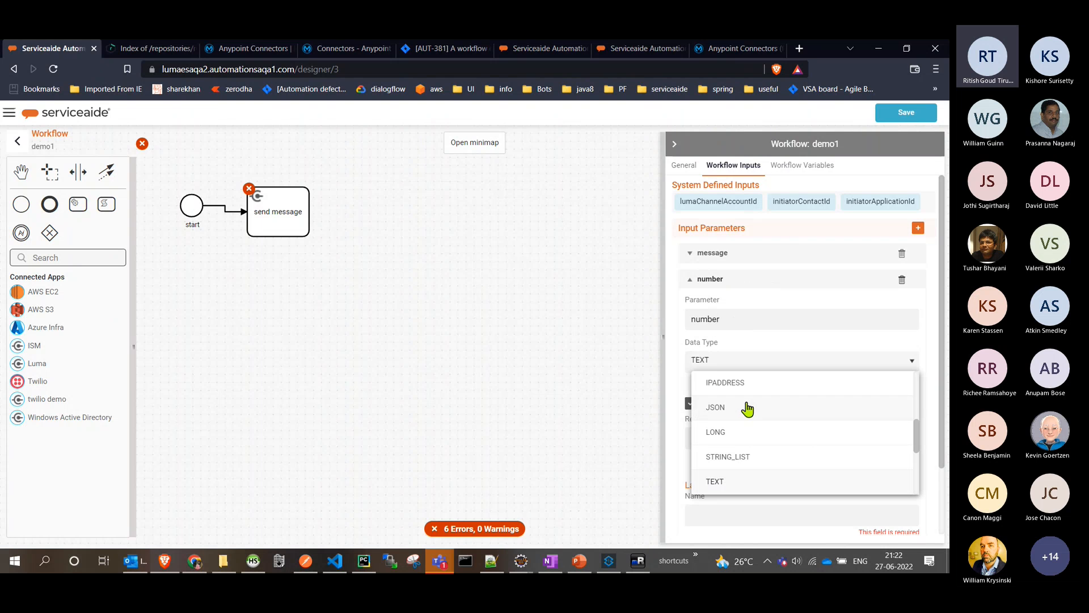
click(748, 487)
- Set the workflow number parameter's required field validation message to "number is required"
scroll(794, 341, down, 3)
click(770, 290)
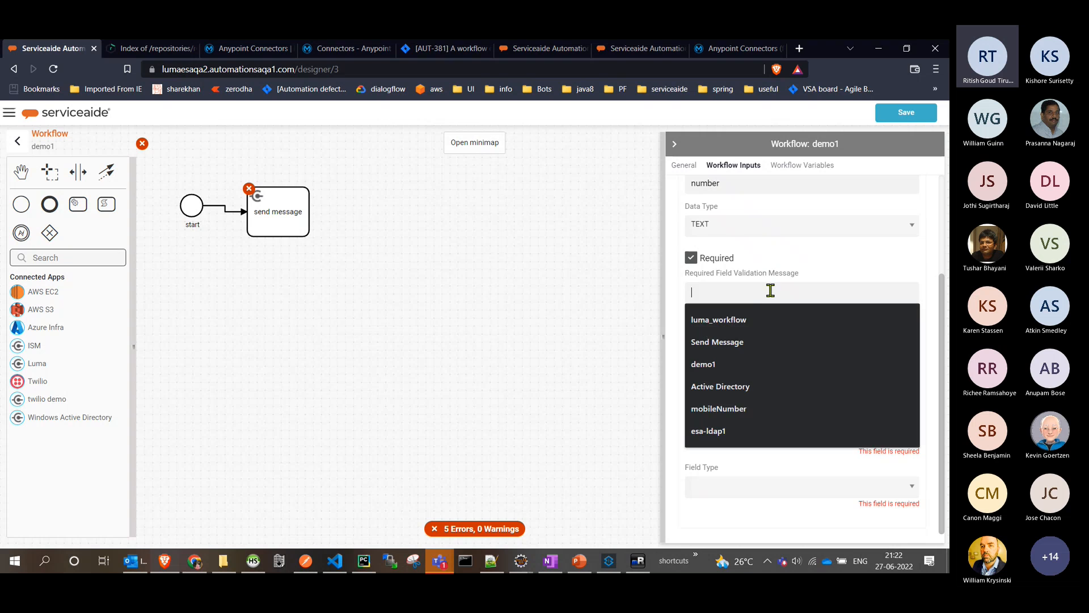
text(number is)
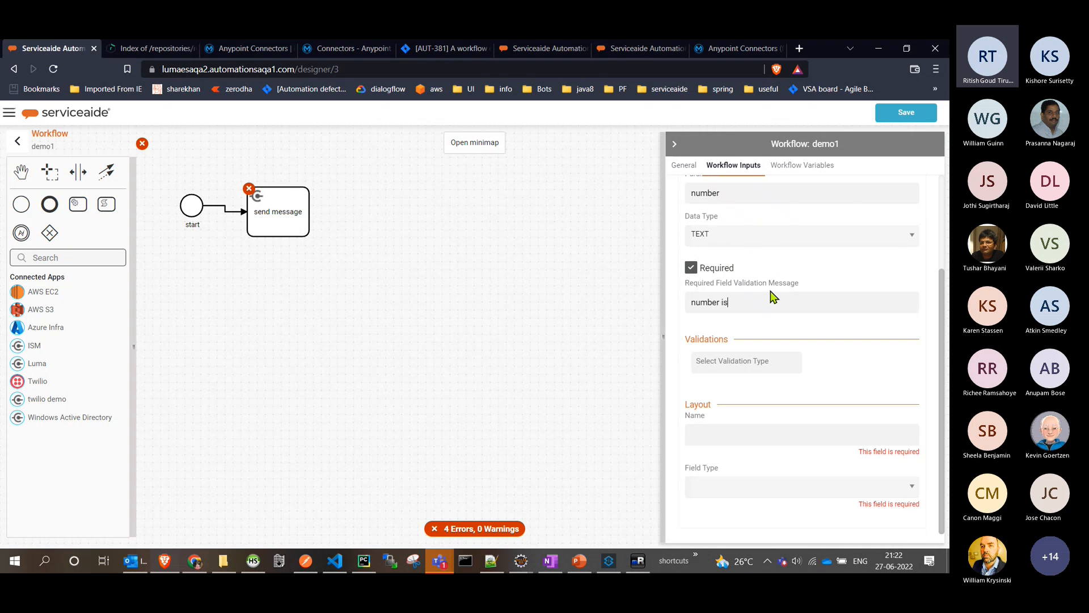
text( required)
- Set the number parameter's layout name to "number" and its field type to Text
click(762, 438)
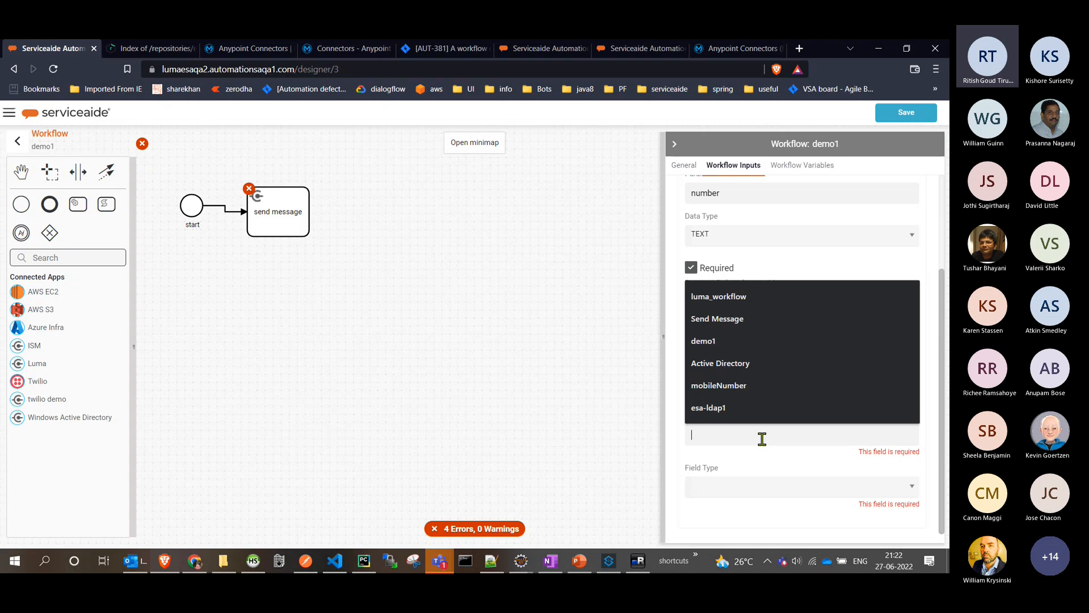
text(number)
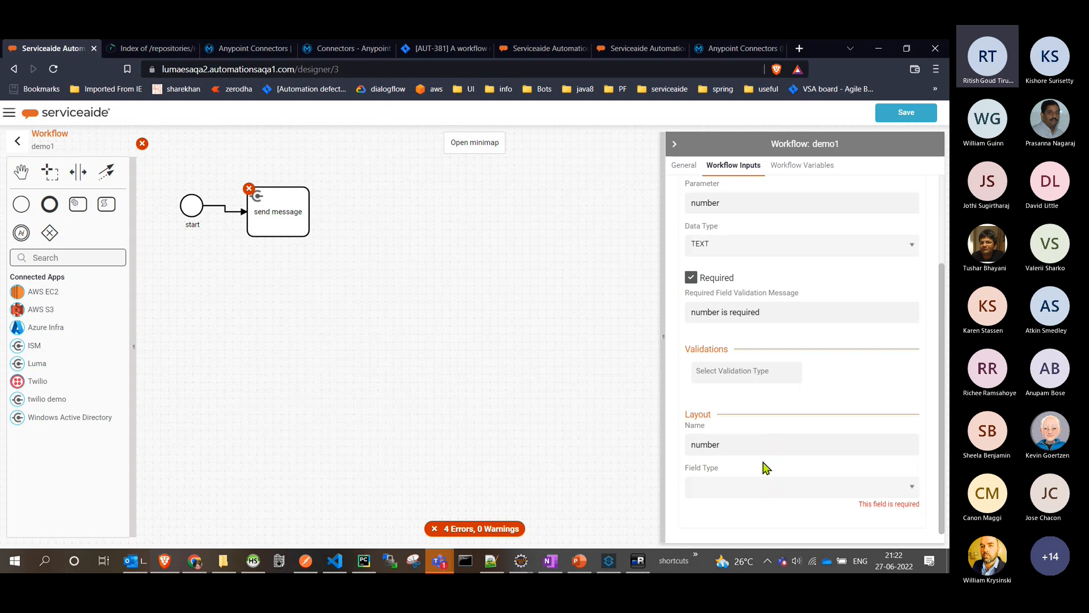
click(767, 489)
click(725, 487)
- Open the send message task's input parameters and try to choose a mapping mode for its message parameter
click(280, 237)
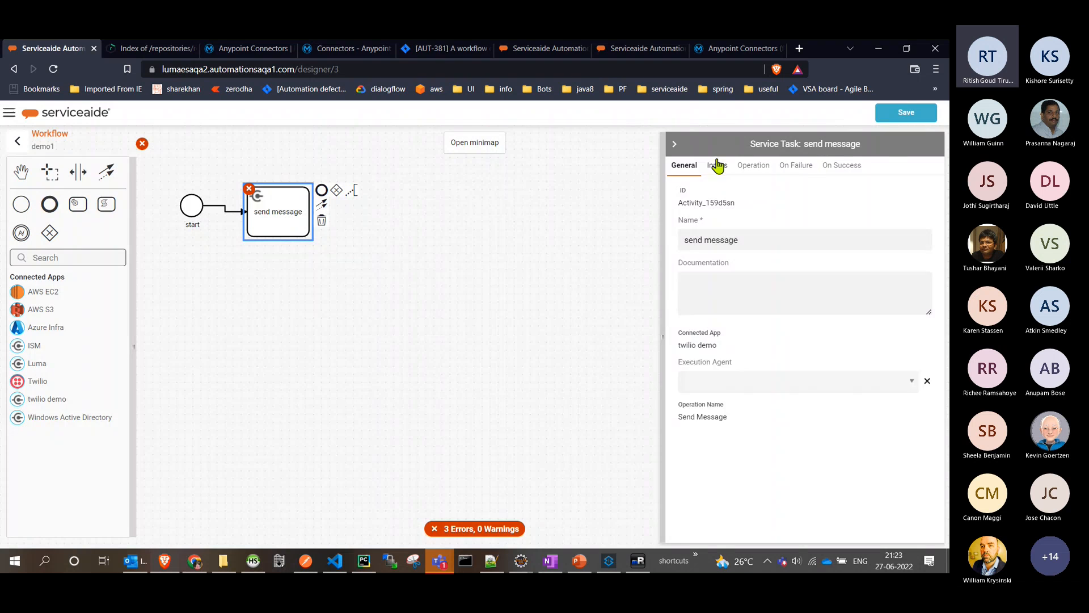
click(717, 166)
click(813, 281)
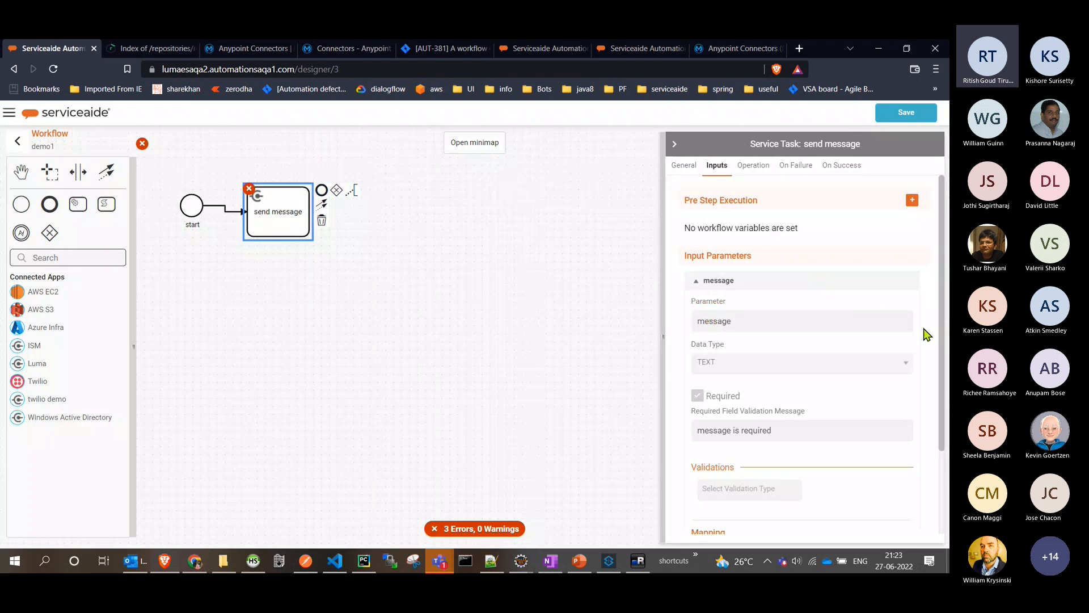
scroll(923, 332, down, 2)
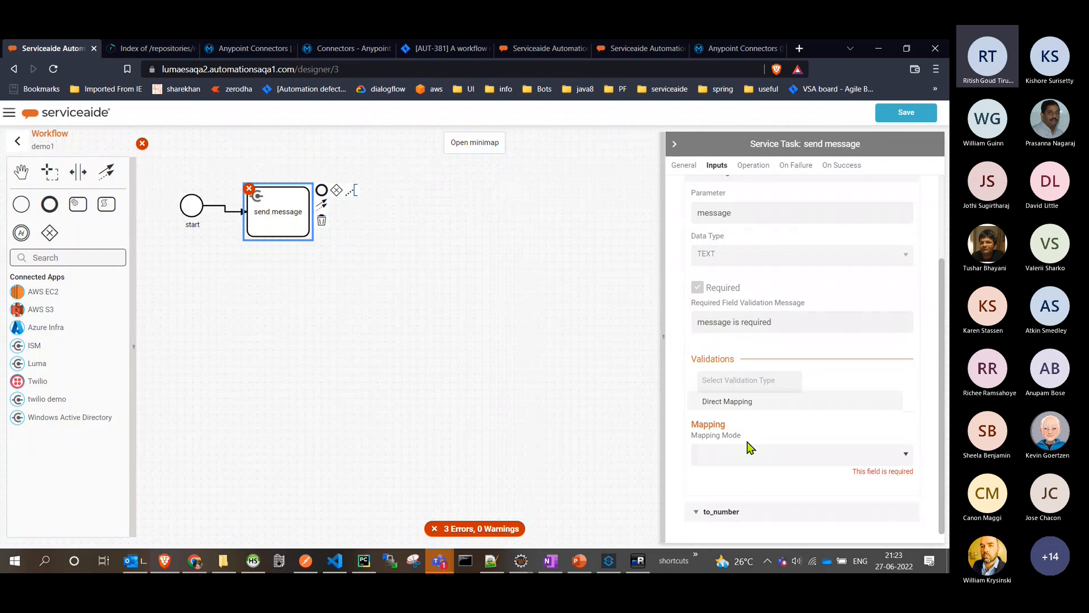
drag(830, 58, 681, 71)
click(745, 59)
click(752, 470)
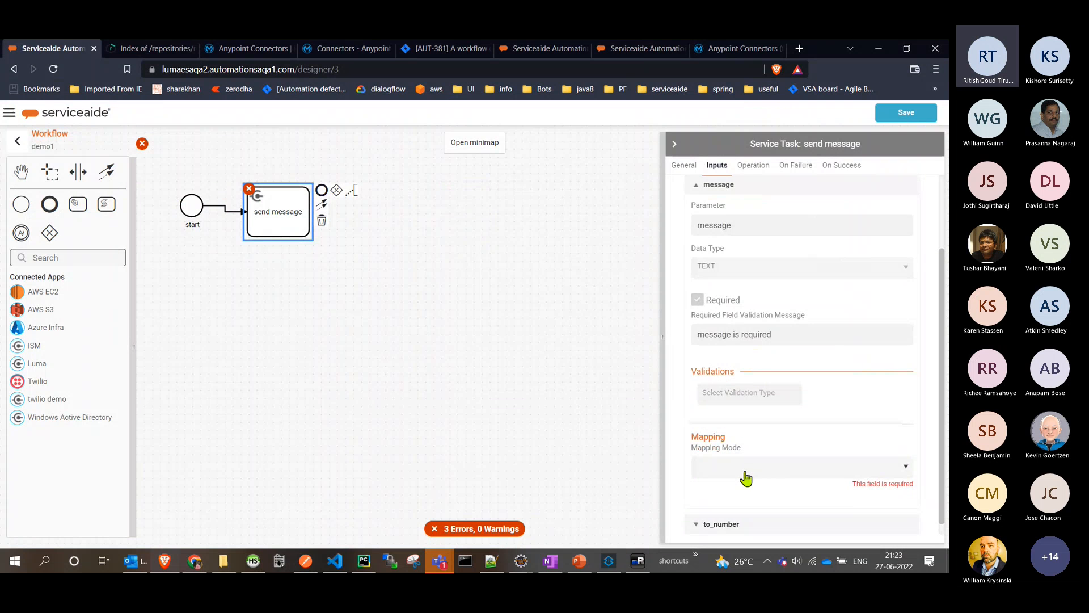
- Set the send message task's to_number parameter to Direct Mapping with the source type Workflow Input Parameter
scroll(763, 487, down, 1)
click(769, 515)
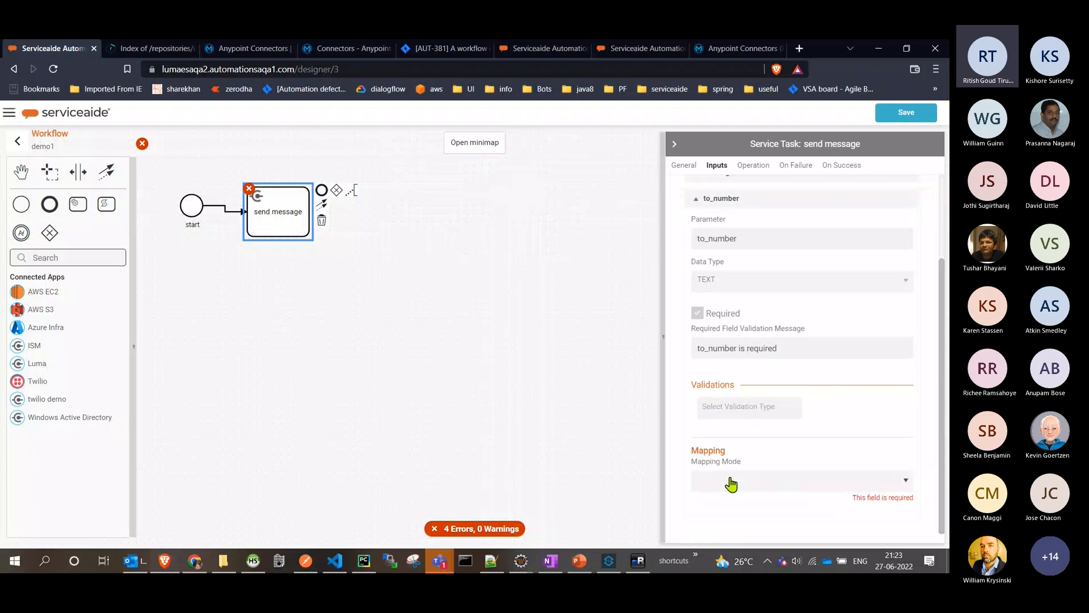
click(731, 484)
click(737, 383)
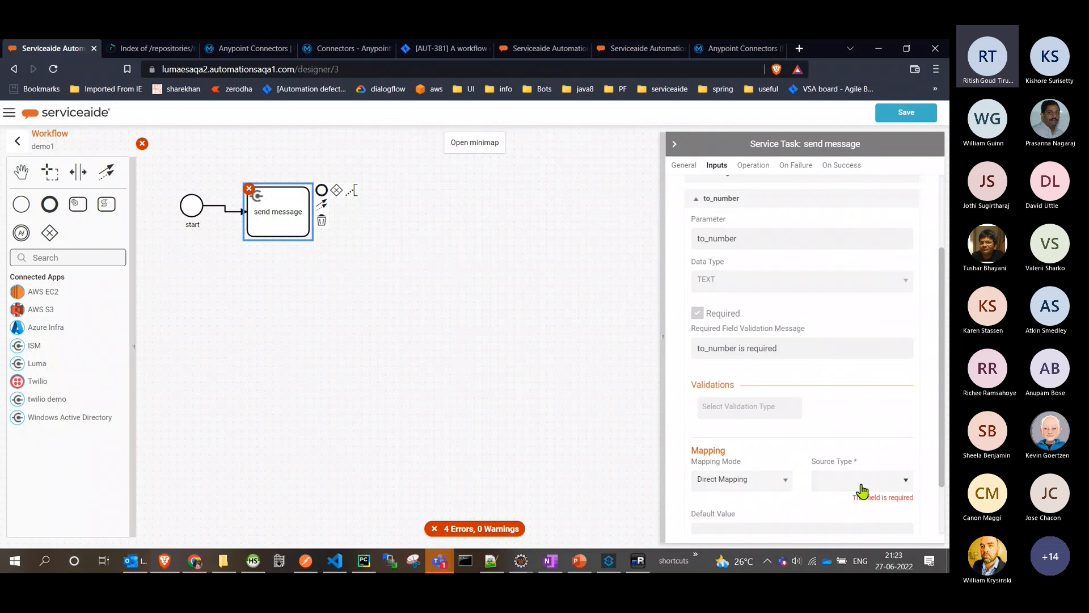
click(858, 489)
click(879, 434)
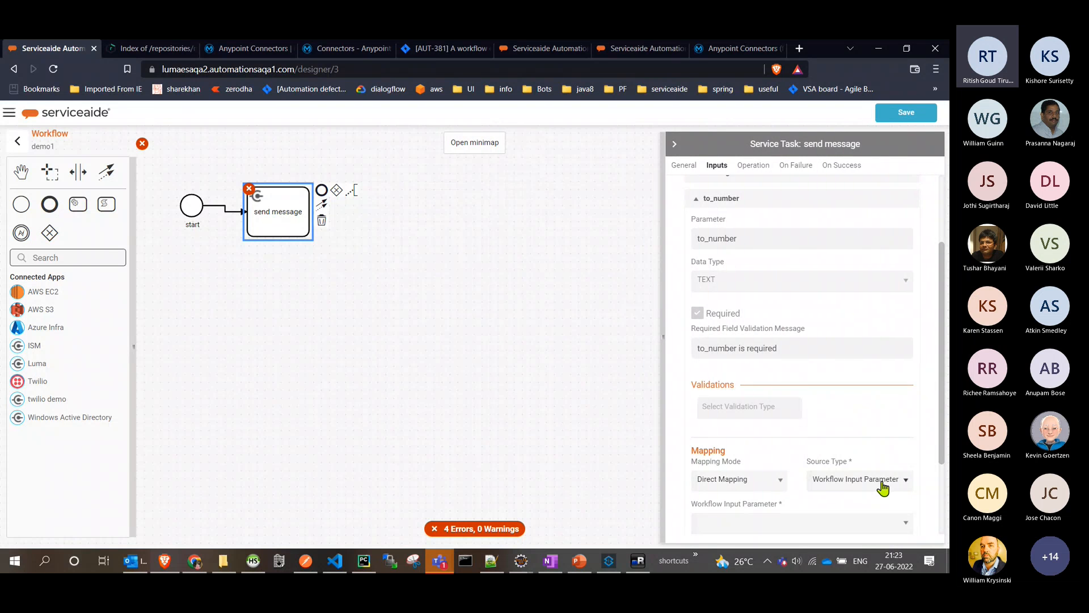
- Map to_number to the workflow input parameter number, reducing the browser window's size to reach the option
scroll(851, 482, down, 2)
click(795, 412)
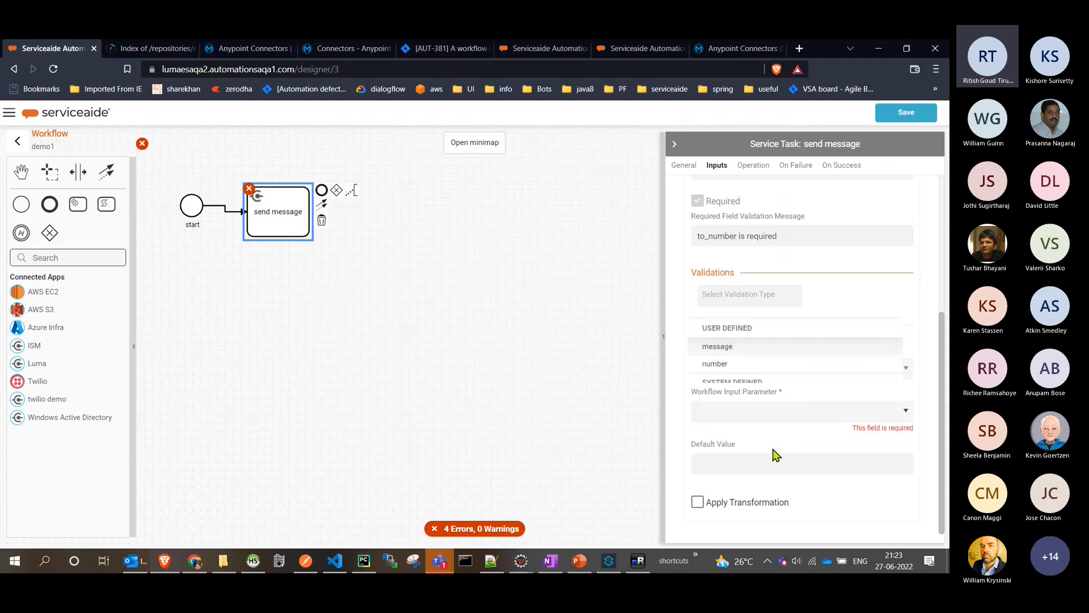
click(776, 452)
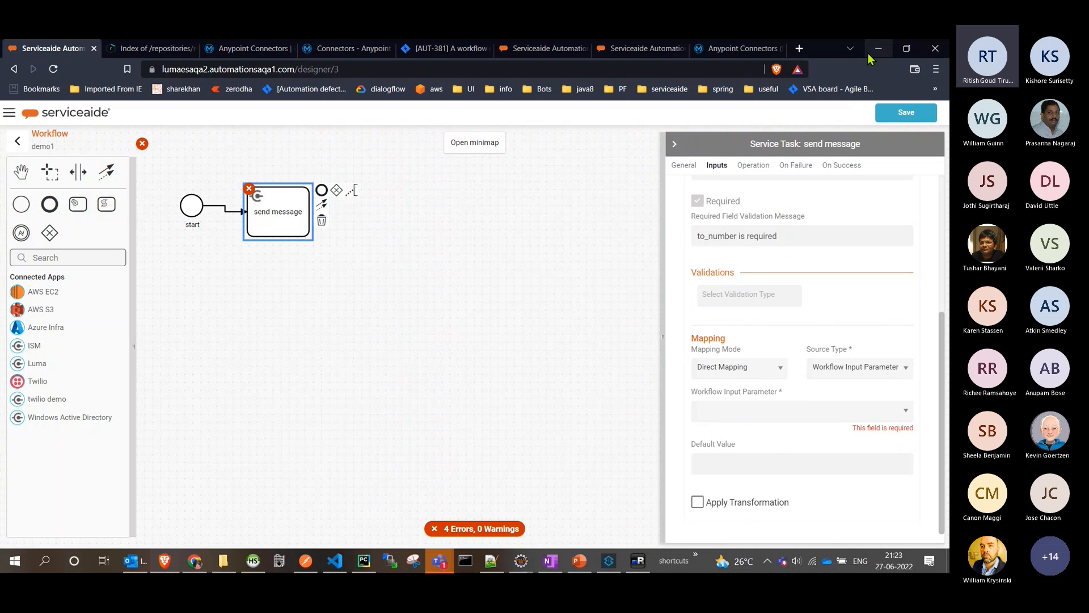
click(907, 51)
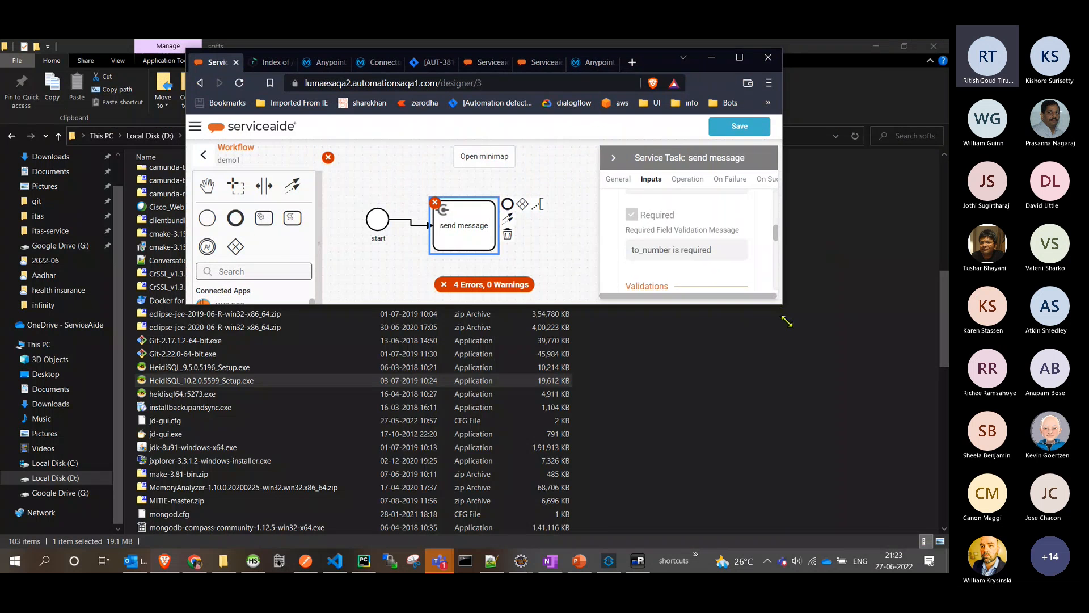
drag(772, 309, 929, 553)
click(805, 467)
click(801, 370)
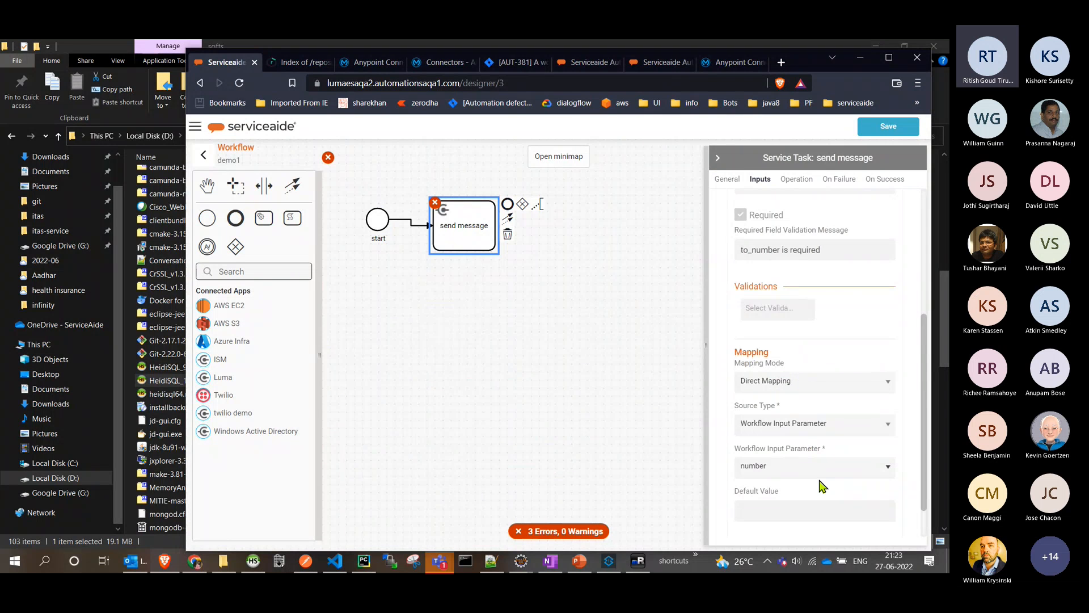
- Expand the send message task's message parameter, reposition the browser window and try to choose its mapping mode
scroll(823, 487, down, 1)
scroll(820, 467, up, 5)
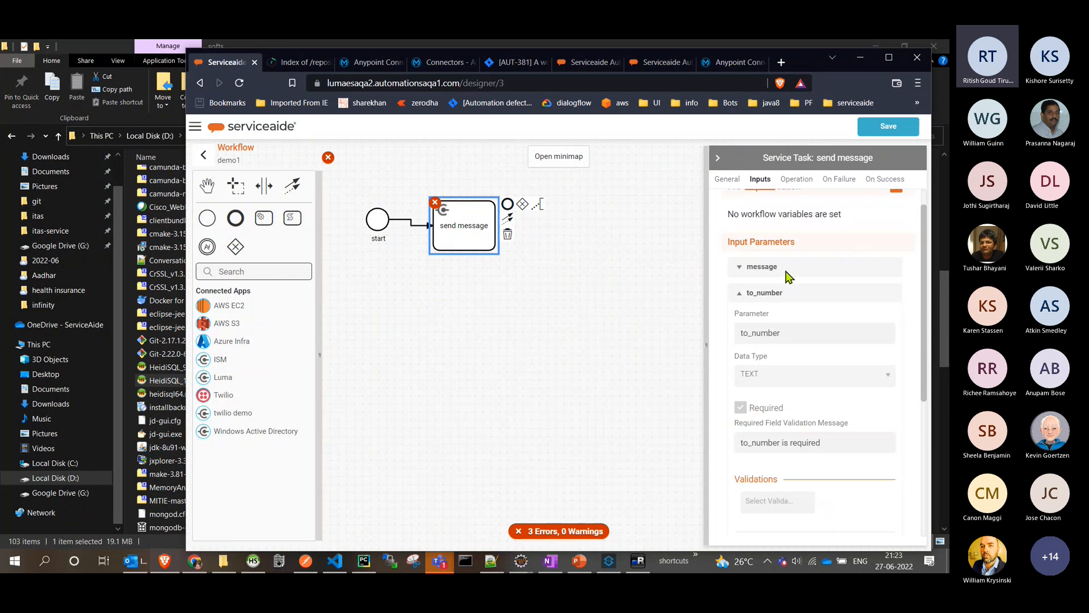
click(785, 289)
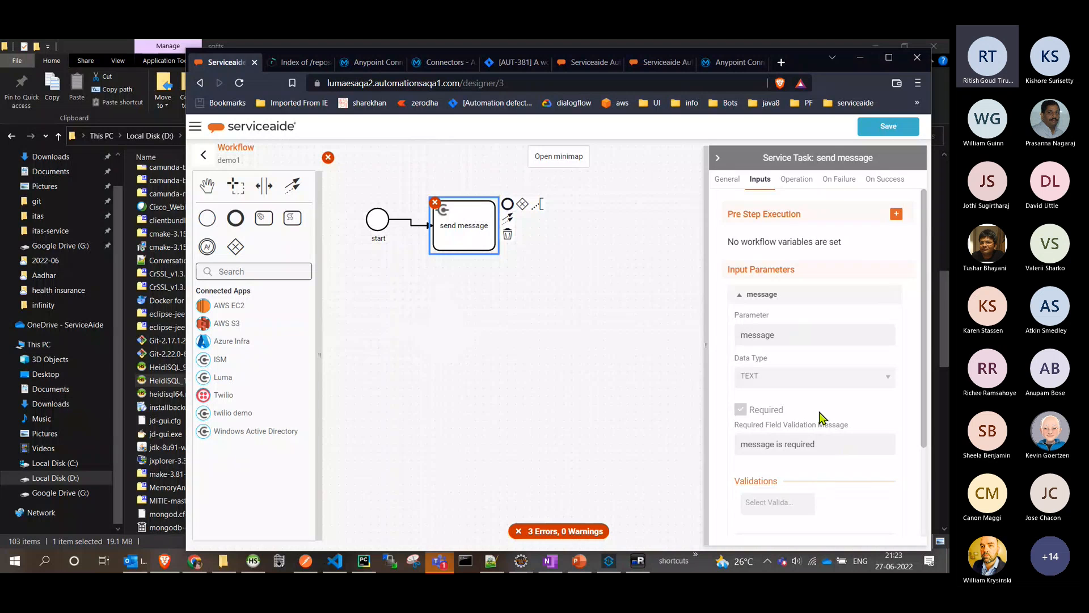
scroll(819, 417, down, 2)
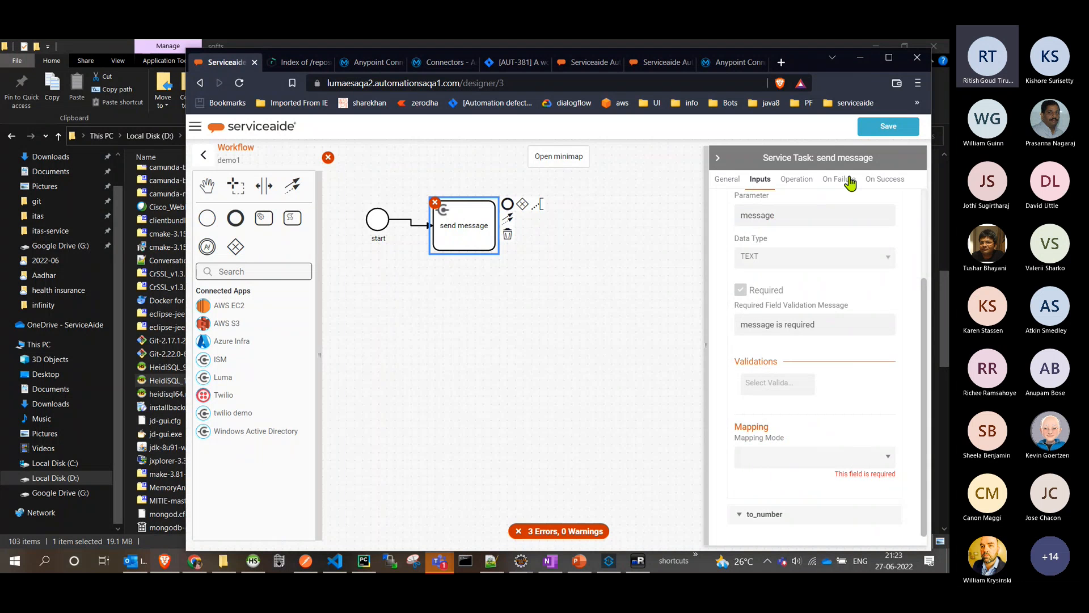
drag(804, 66, 787, 58)
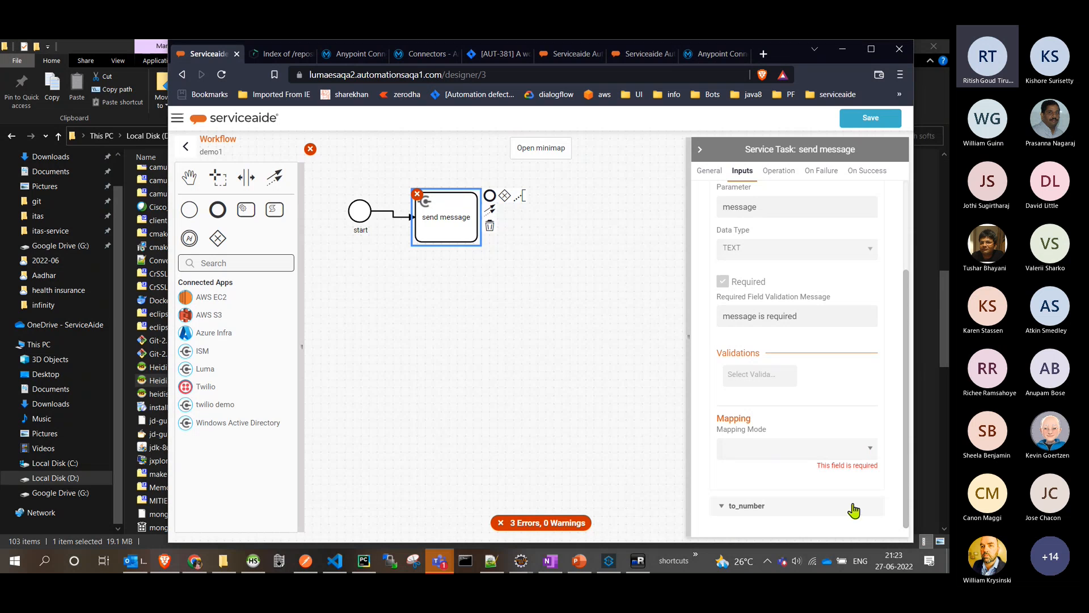
click(821, 459)
click(822, 458)
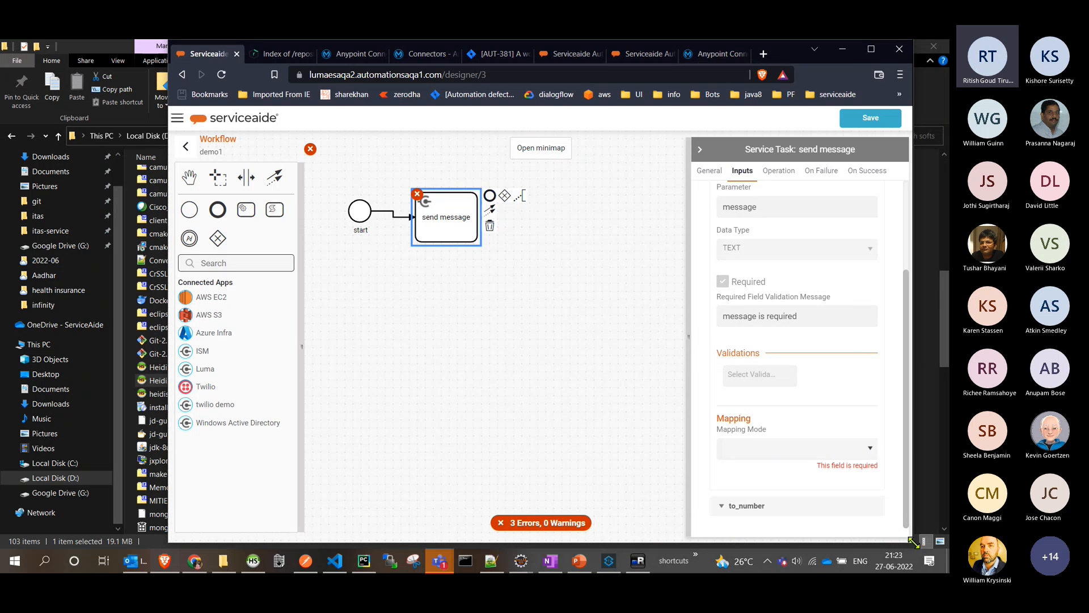
- Resize the browser window and map the task's message parameter by Direct Mapping to the Workflow Input Parameter message
drag(915, 542, 909, 437)
scroll(831, 339, down, 5)
click(837, 350)
click(837, 351)
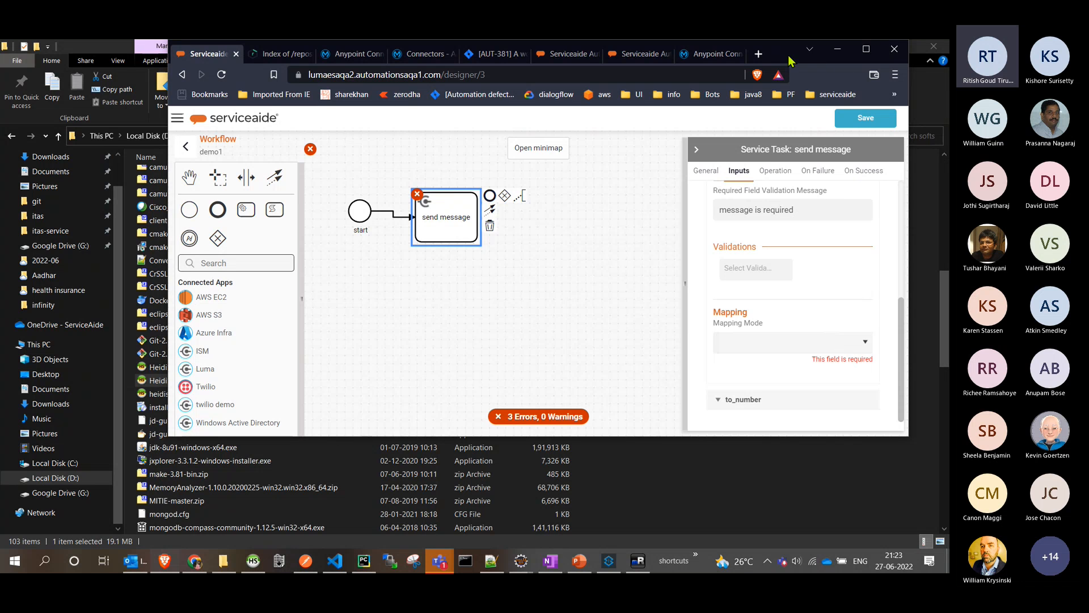
click(837, 49)
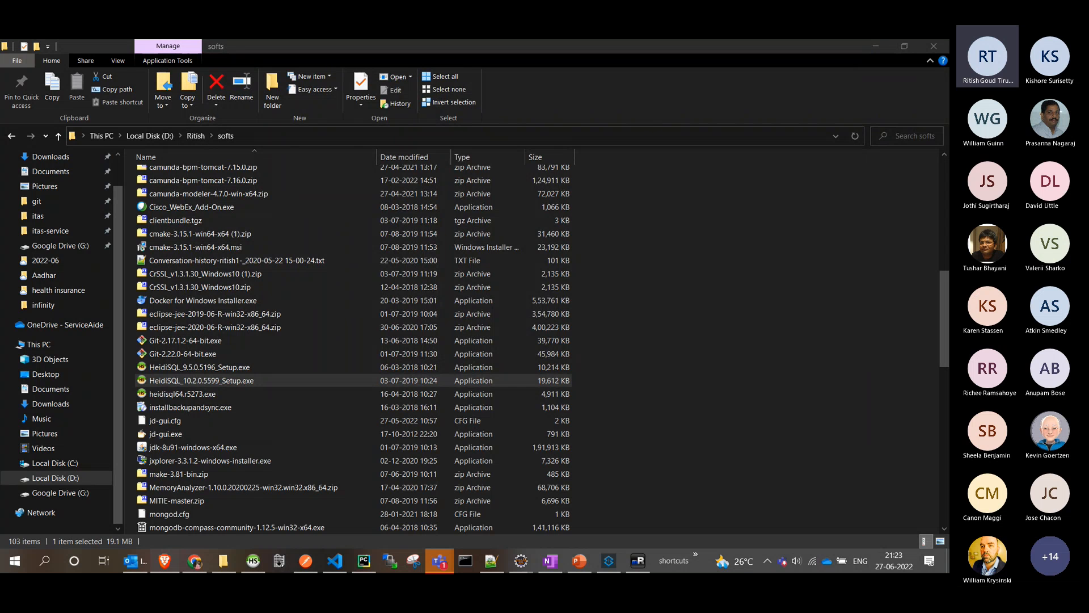
drag(948, 182, 888, 43)
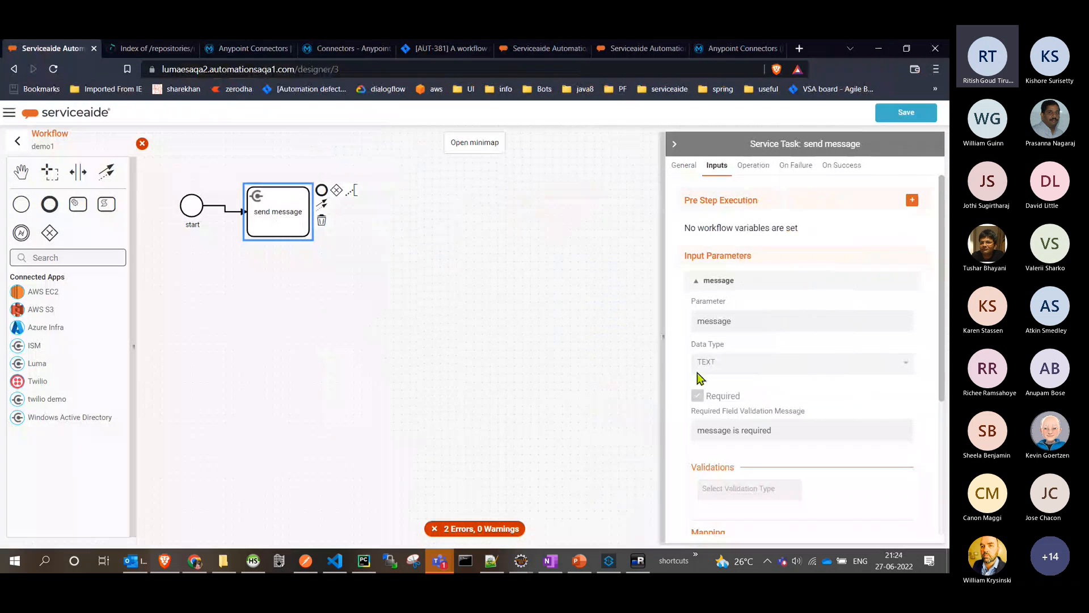
scroll(713, 427, down, 4)
scroll(917, 417, down, 3)
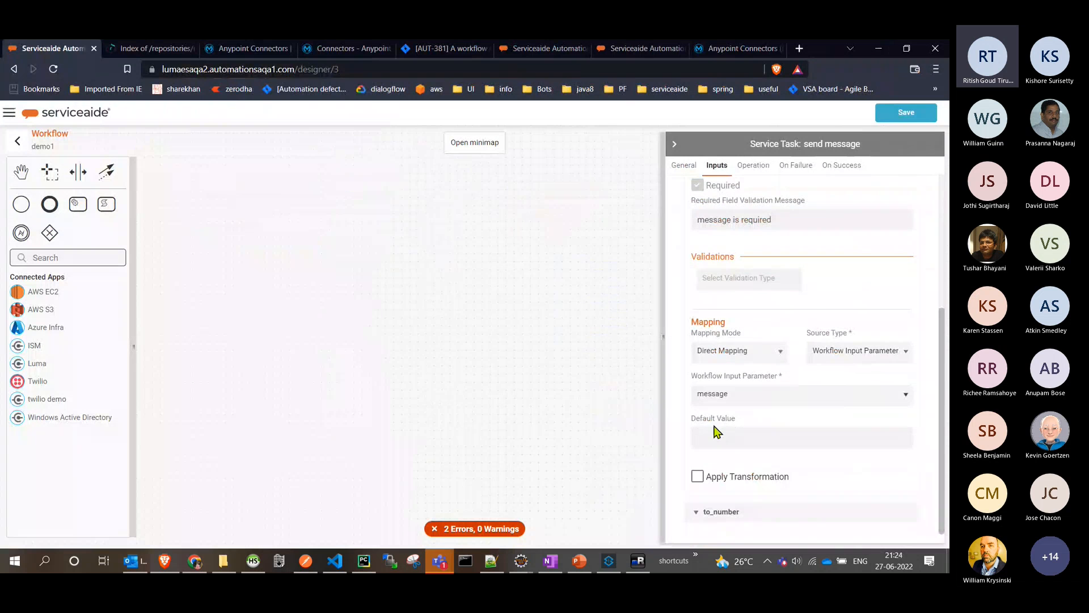
scroll(715, 430, up, 4)
- Append an end event to the send message task and name it "end"
click(283, 369)
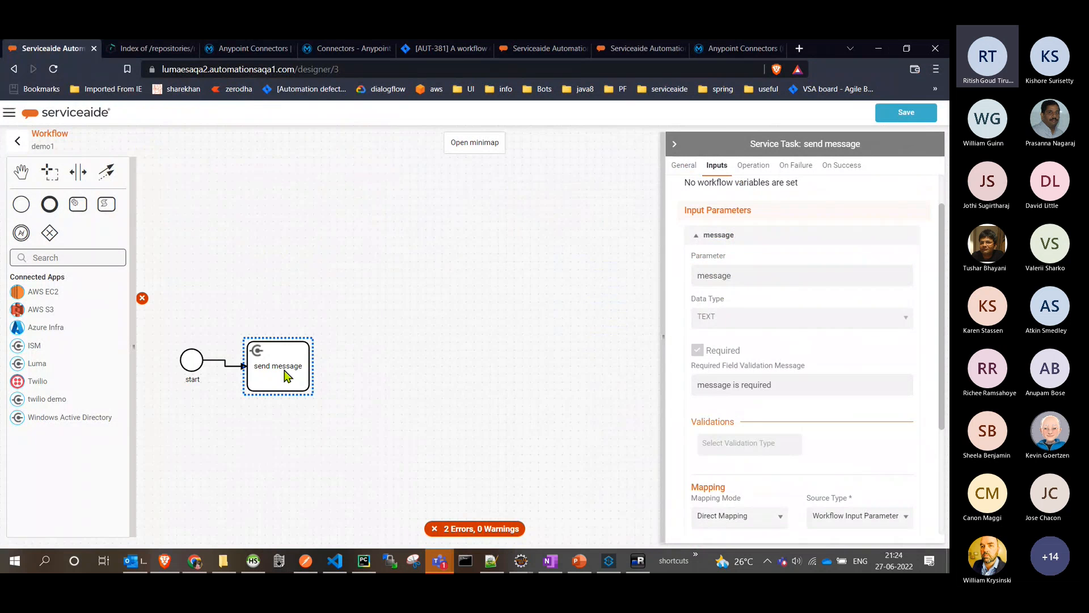
click(321, 346)
click(708, 237)
text(end)
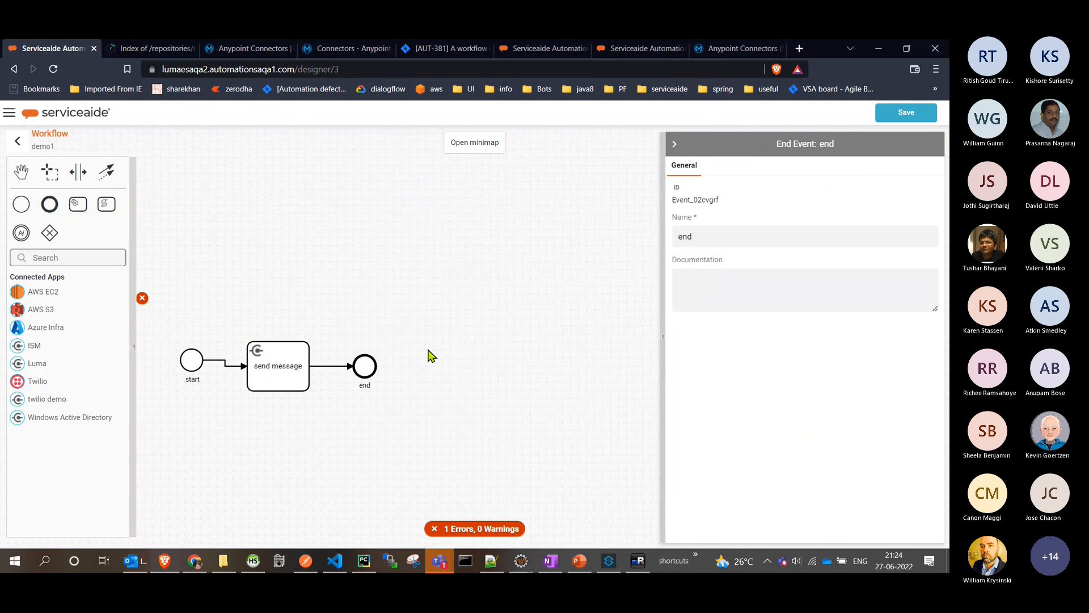
- Check the workflow's validation error and examine the number input parameter's layout settings
mouse_move(164, 300)
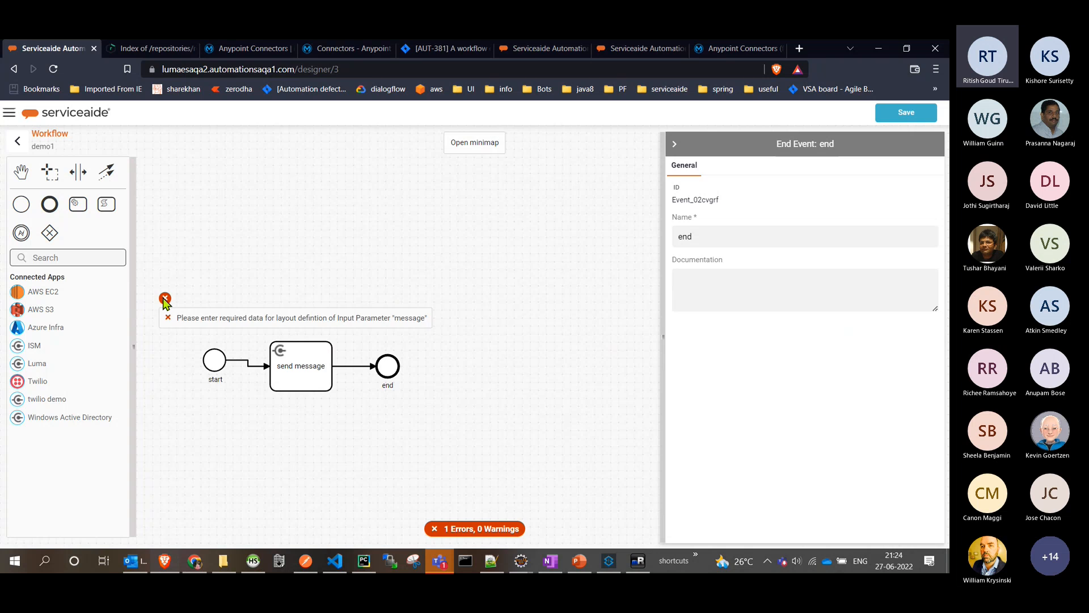
click(295, 379)
click(712, 168)
click(492, 292)
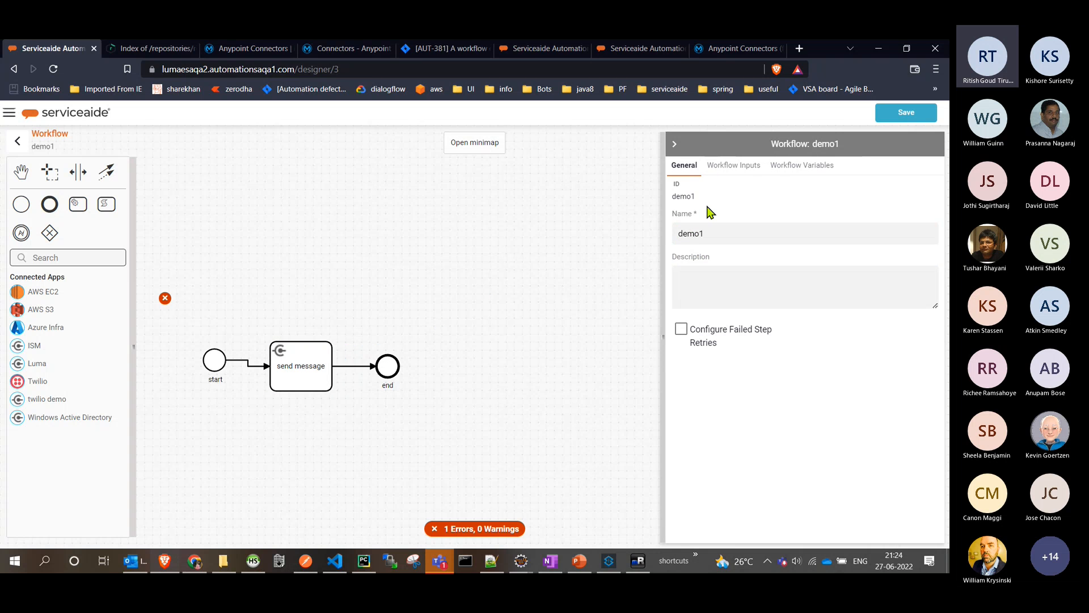
click(729, 167)
click(721, 282)
scroll(794, 312, down, 3)
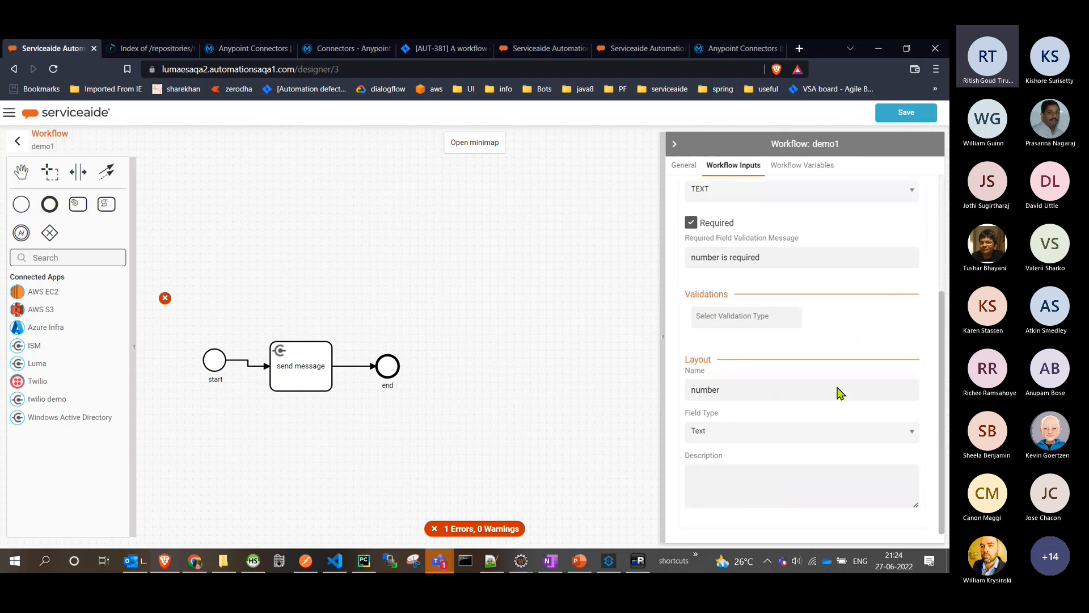
click(740, 432)
scroll(760, 296, up, 3)
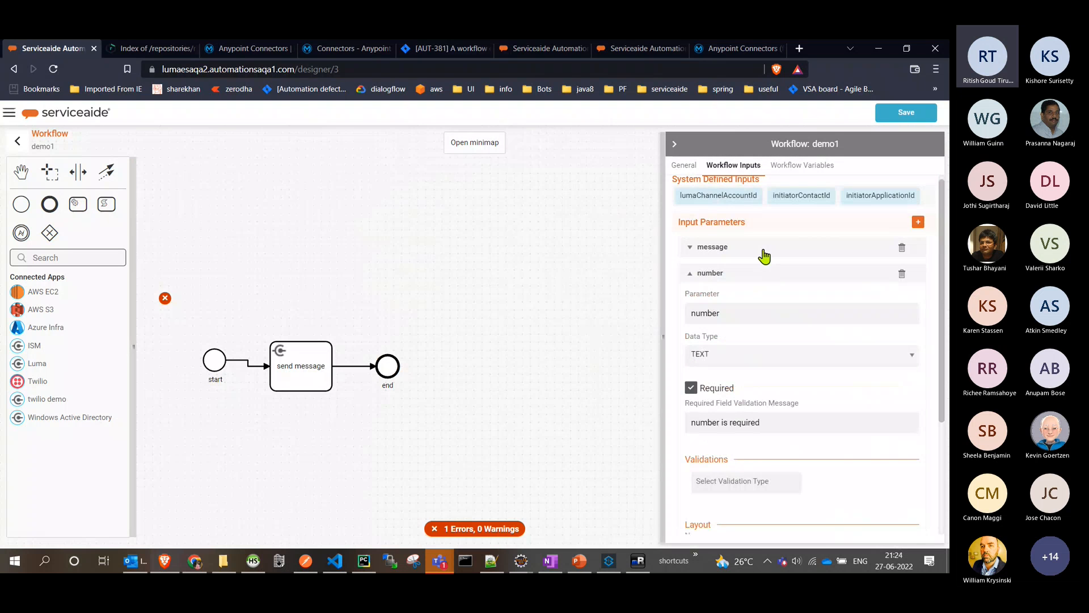
- Check the workflow message parameter's layout name and field type options against the validation error
click(761, 248)
scroll(792, 442, down, 3)
click(773, 411)
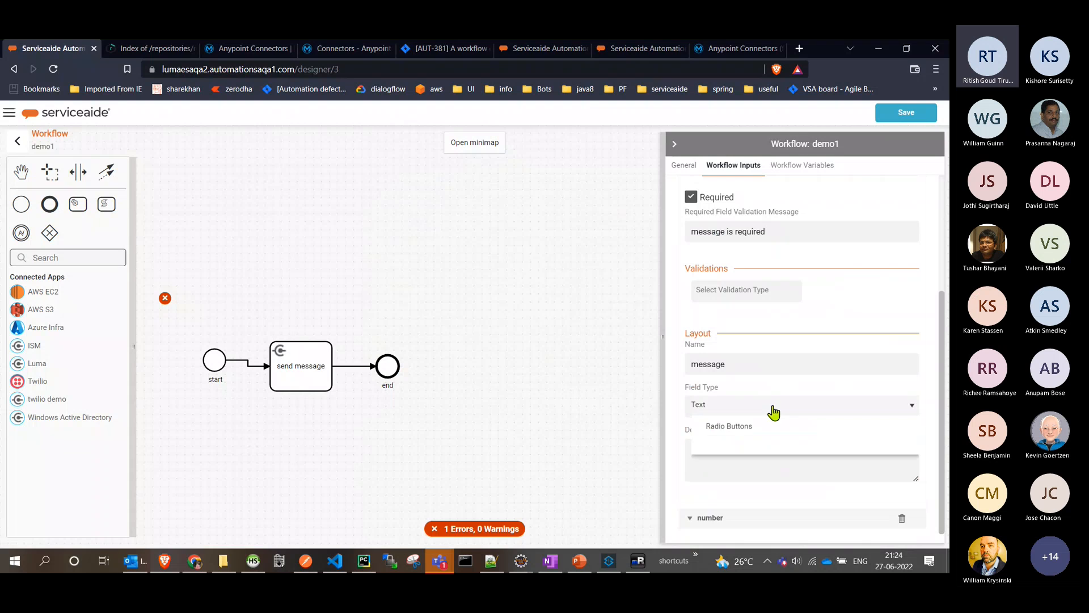
click(866, 417)
mouse_move(166, 300)
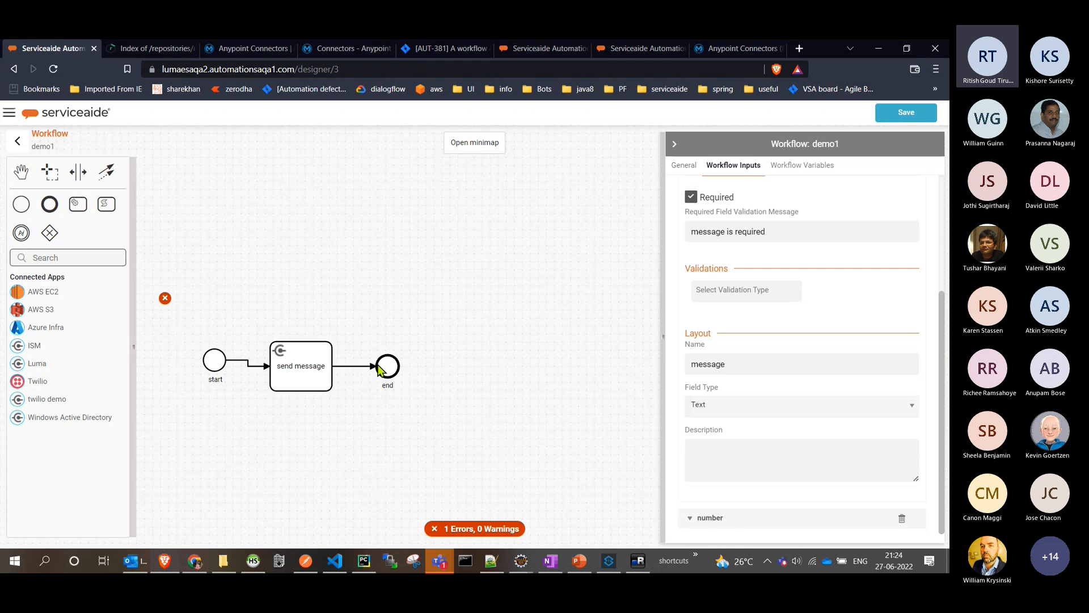
- Set the message input parameter's description to "message" and save the demo1 workflow
click(771, 408)
click(766, 435)
text(message)
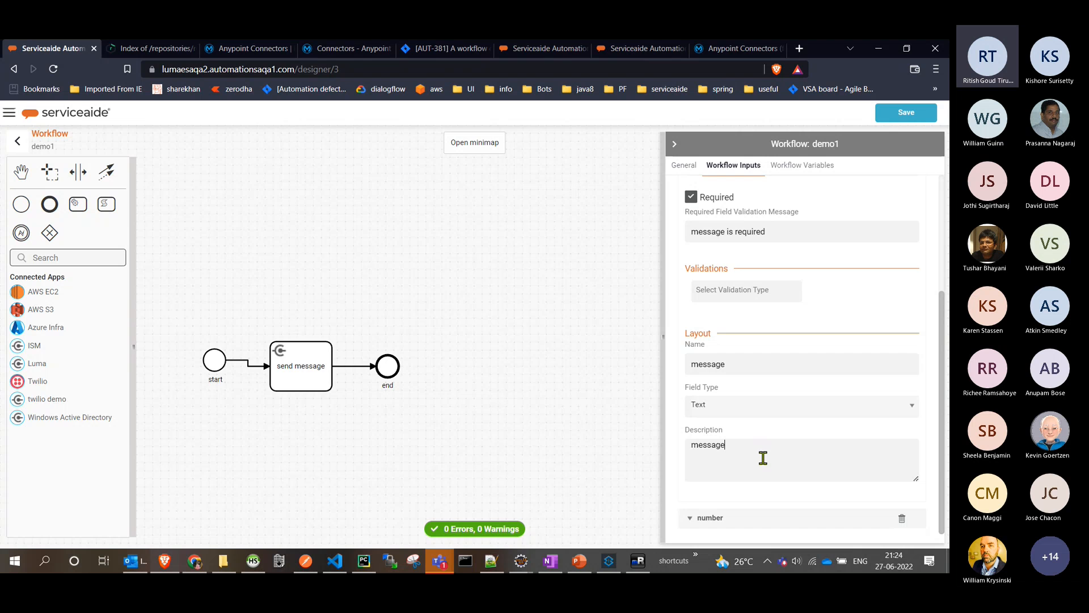
click(907, 119)
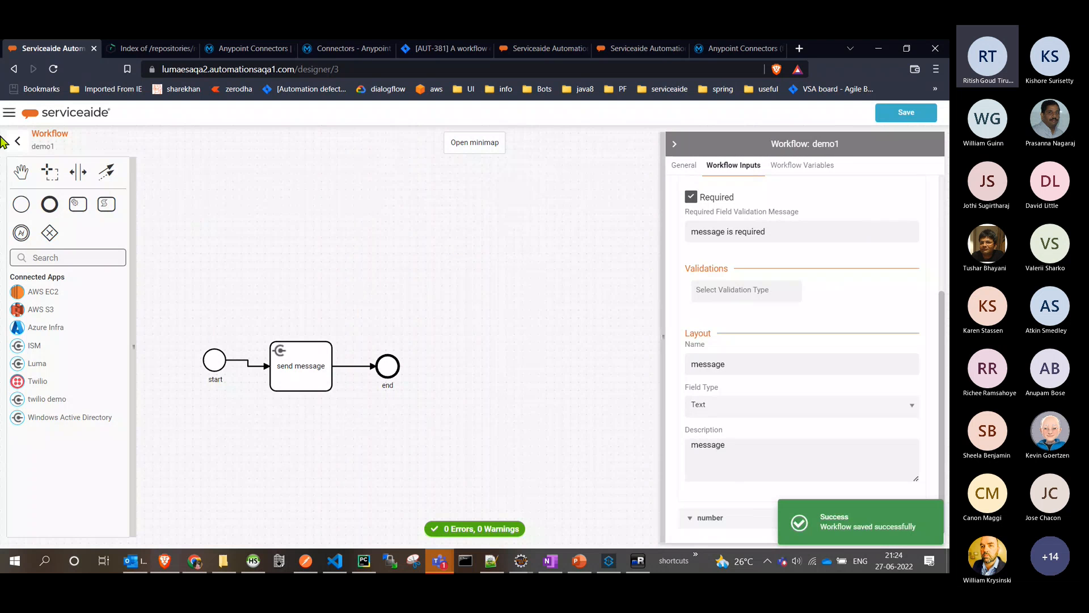
- Return to the workflow list and start executing demo1 with "test message" as the message input
click(17, 141)
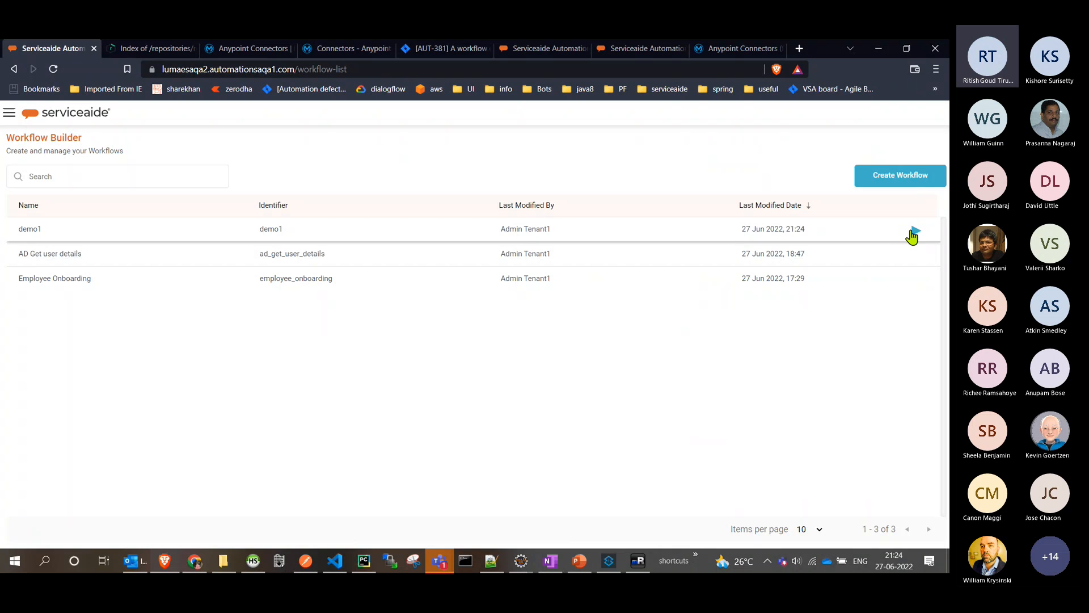
click(914, 233)
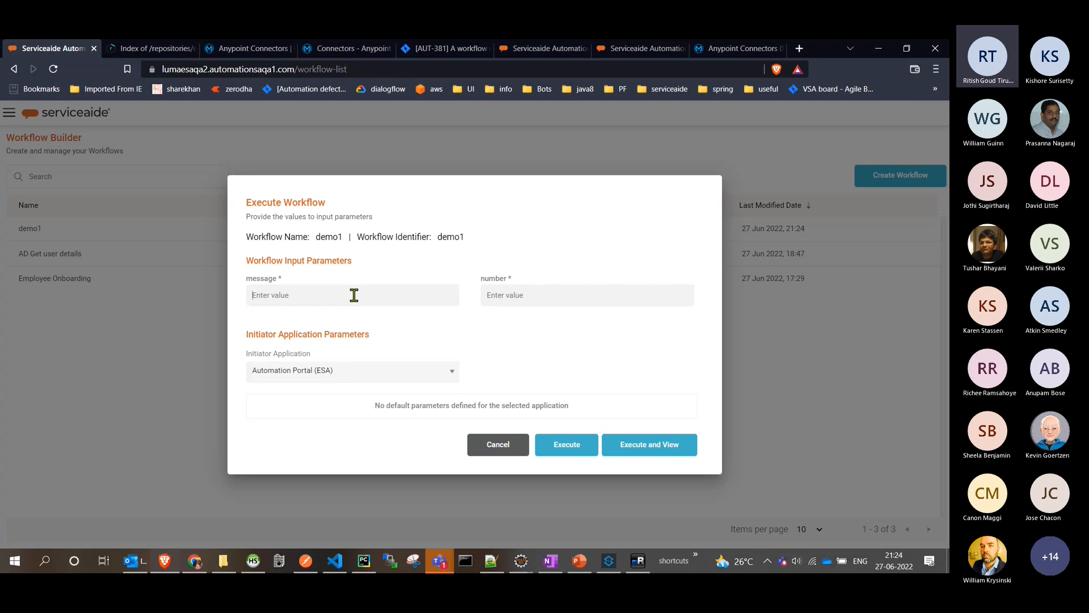
click(354, 295)
text(test message)
- Enter the recipient's phone number with its country code in the number input and execute the workflow with its live view
click(529, 301)
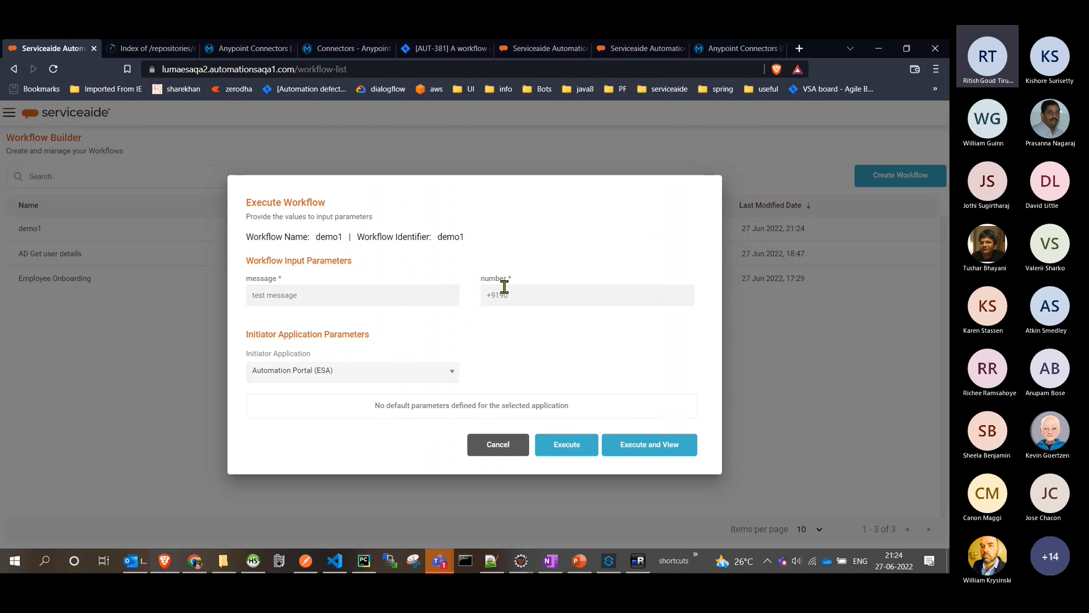
drag(500, 294, 486, 294)
drag(496, 295, 485, 295)
click(567, 296)
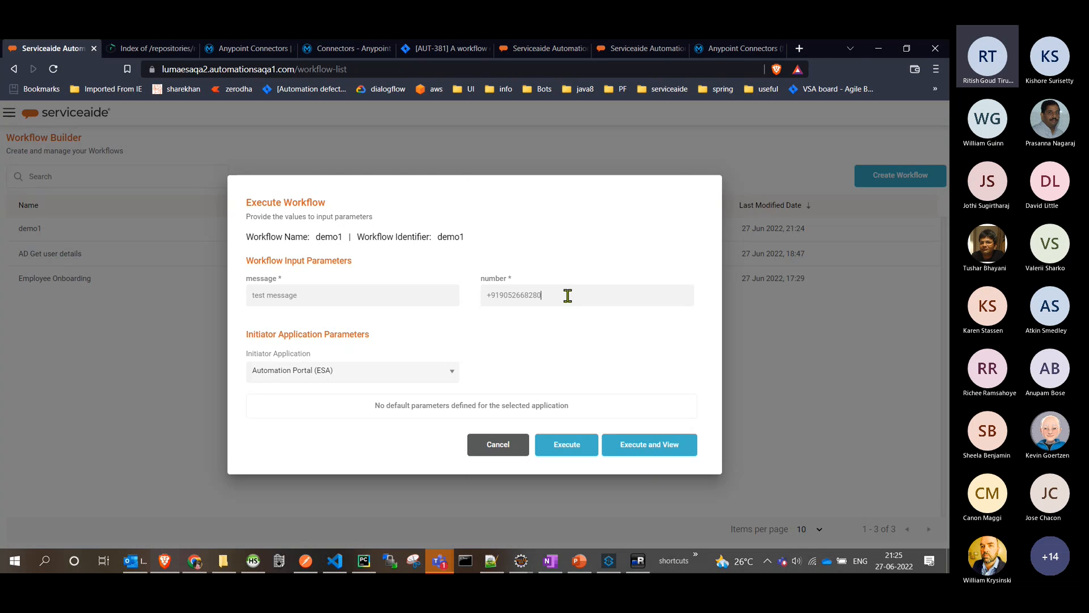
click(633, 456)
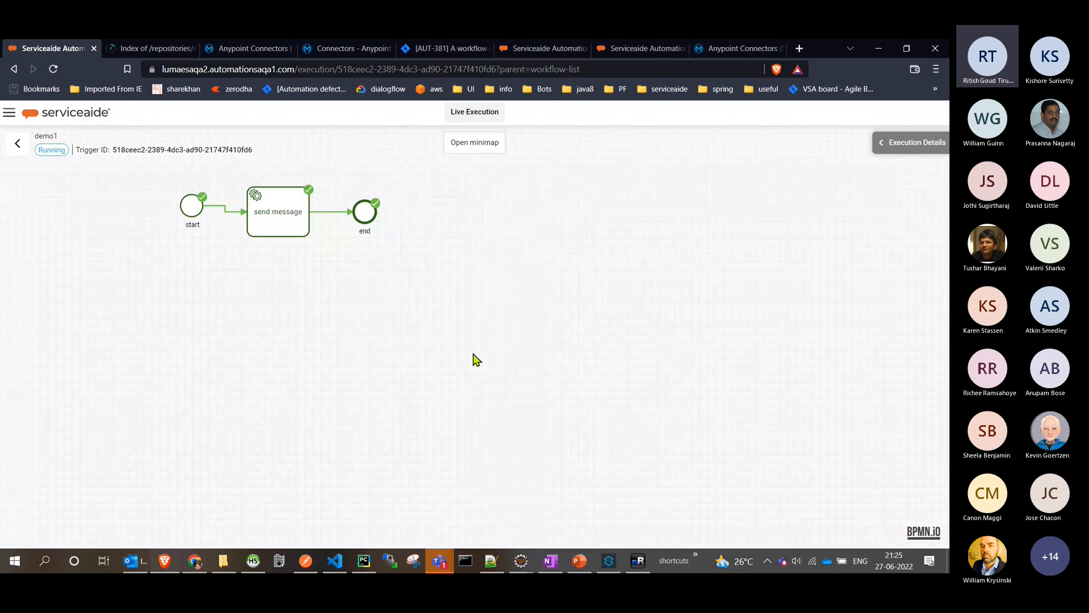
- Examine the executed send message task's trace log, response body, and runtime input and output parameters
click(305, 221)
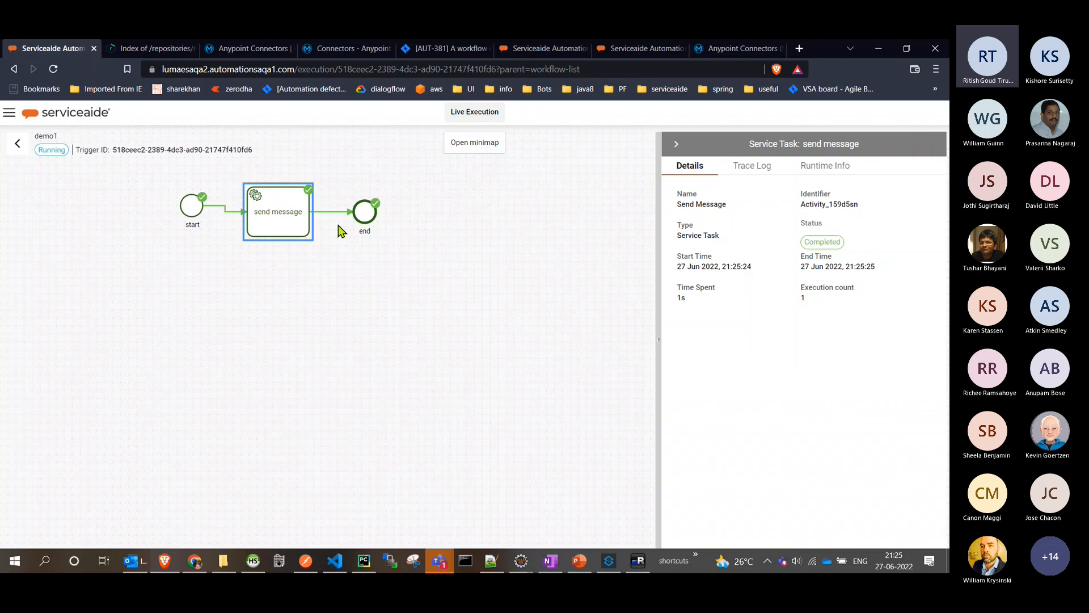
click(752, 173)
scroll(815, 445, down, 10)
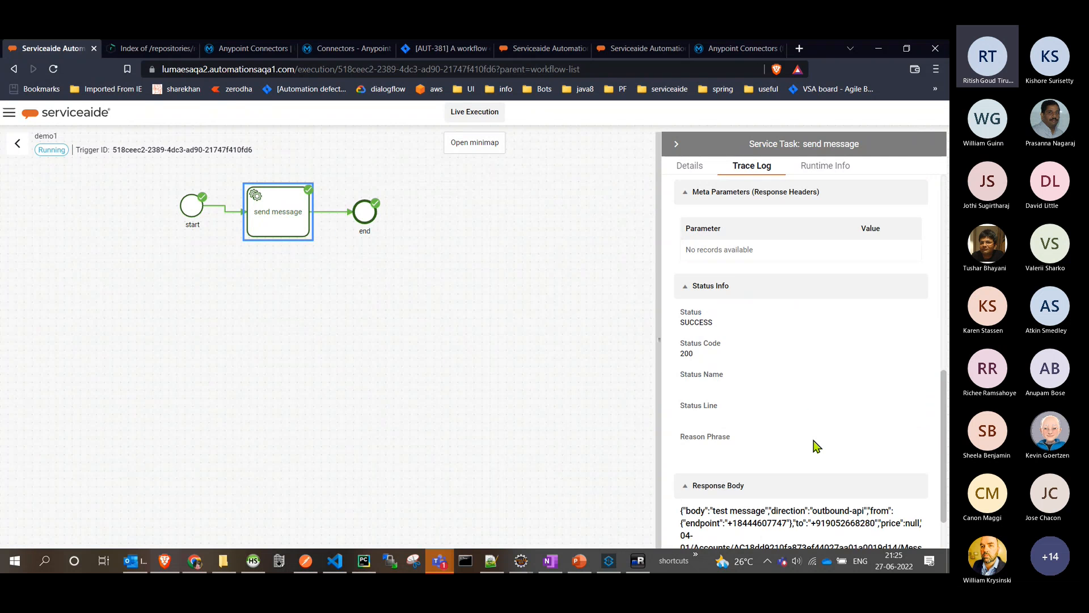
scroll(713, 427, down, 2)
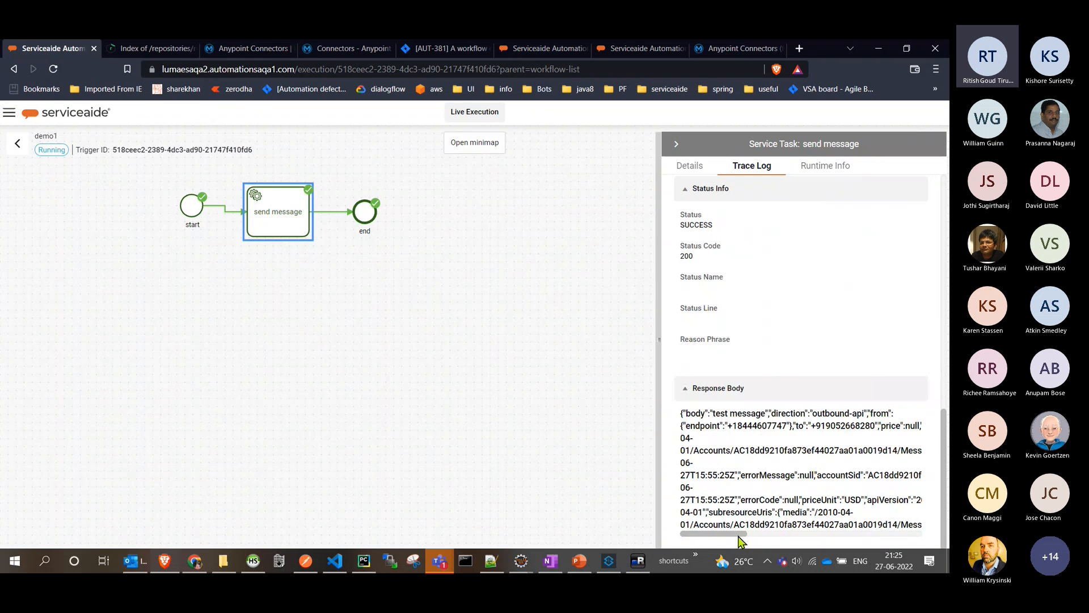
click(826, 165)
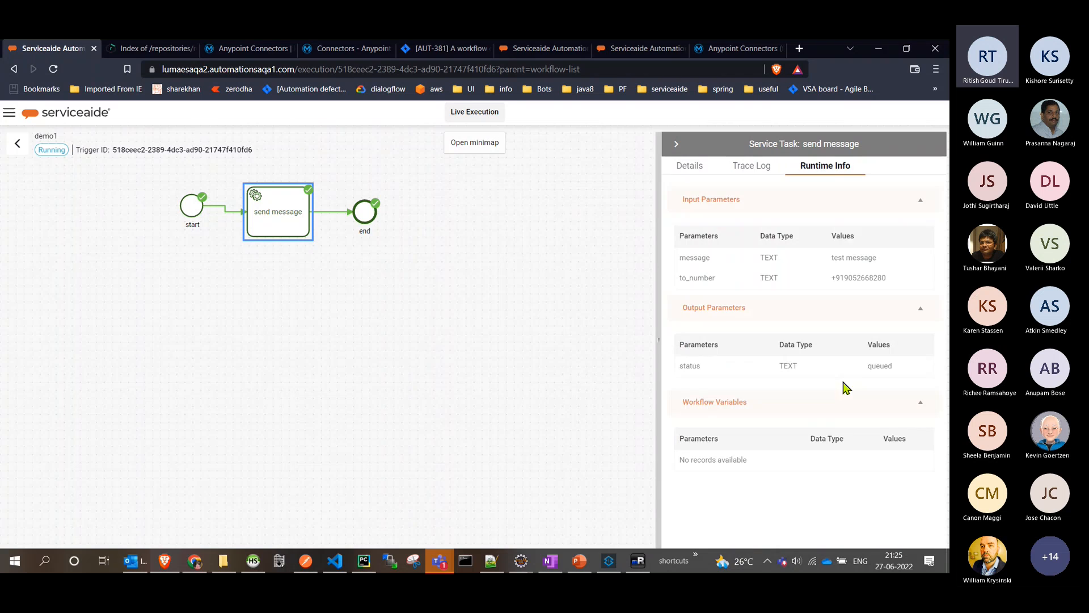
double_click(889, 369)
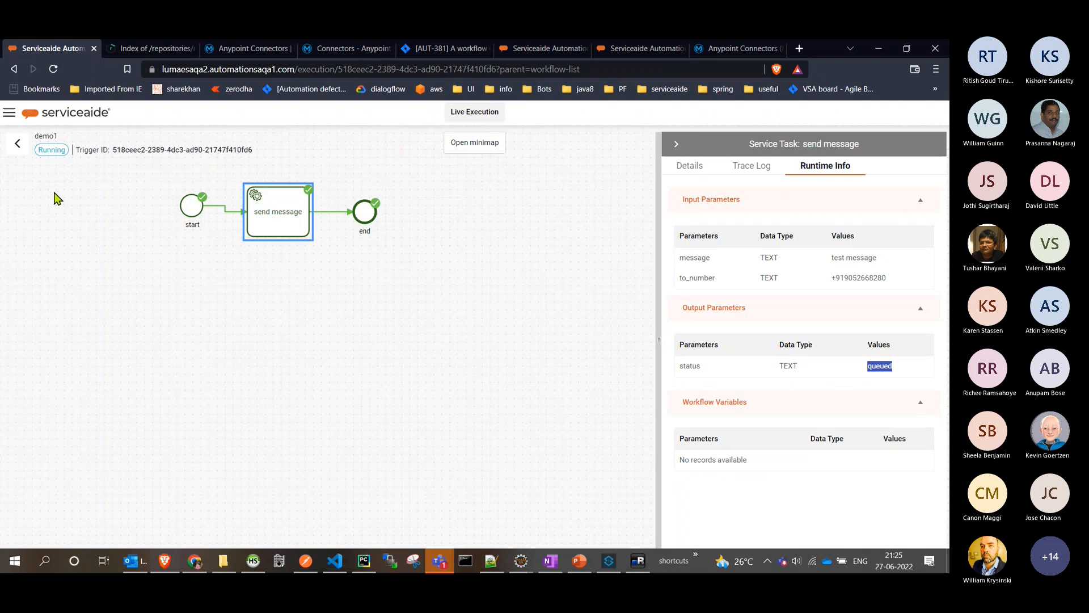
- Leave the execution view, reopen the demo1 workflow in the designer and show the send message task's general properties
click(17, 154)
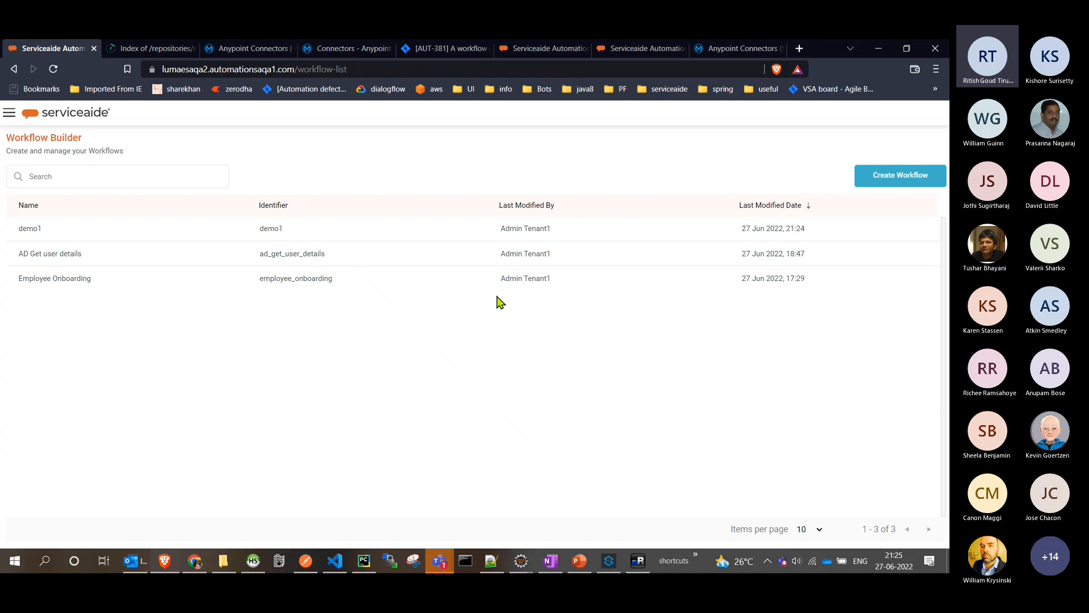
click(469, 232)
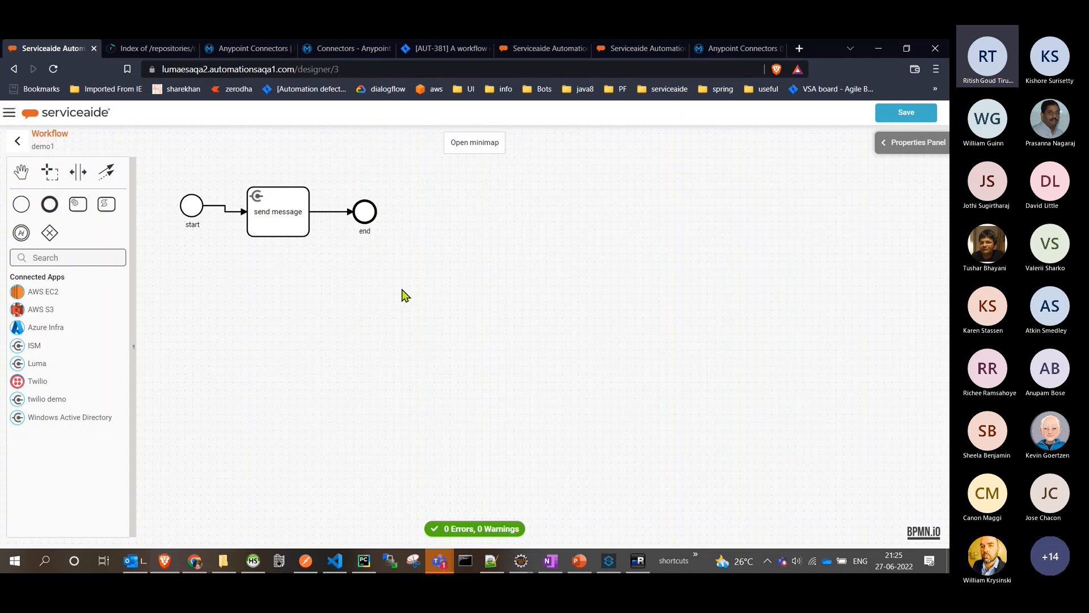
drag(301, 291, 428, 307)
click(417, 252)
click(414, 251)
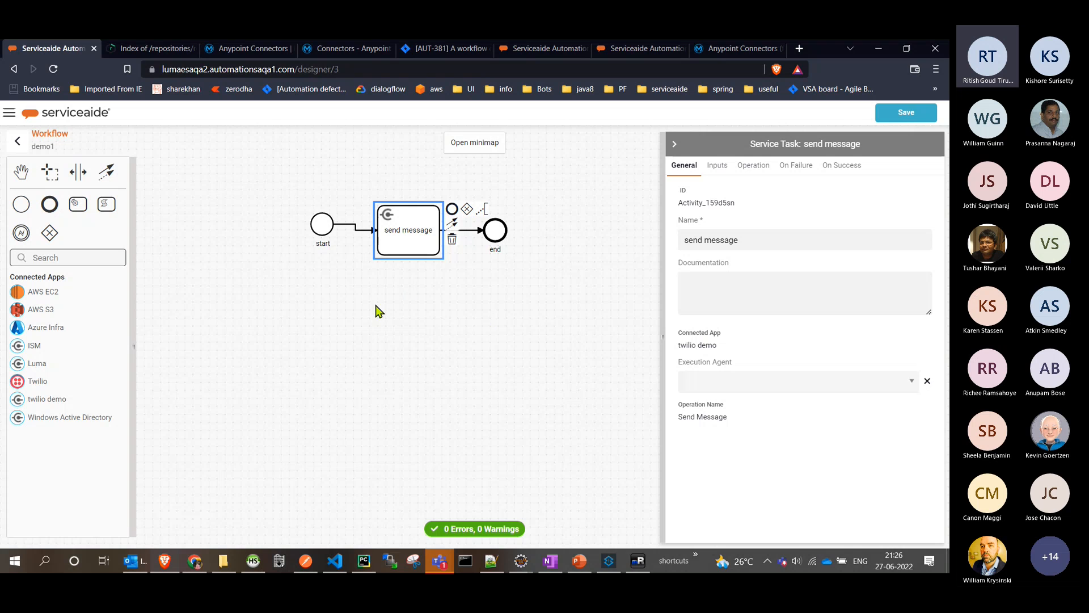
- Close the demo1 workflow designer and go to the Integrations page
click(18, 141)
click(12, 116)
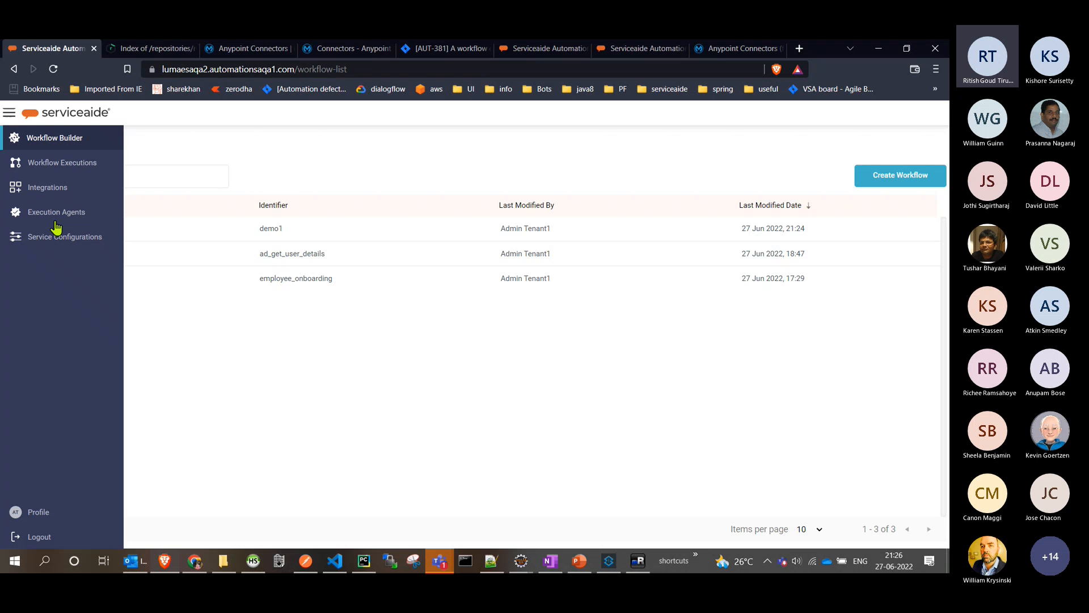
click(60, 193)
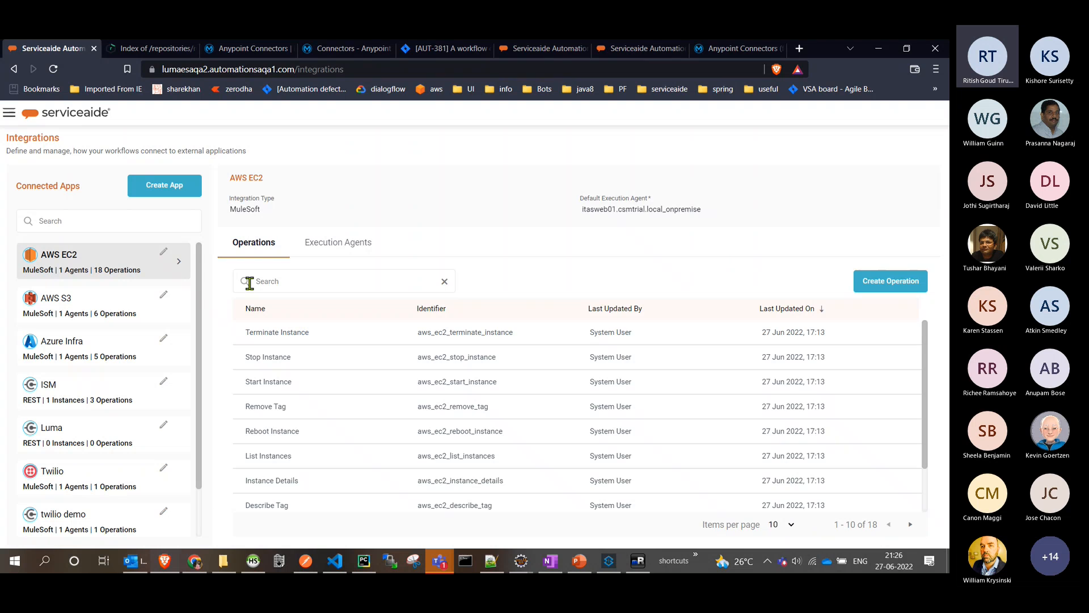